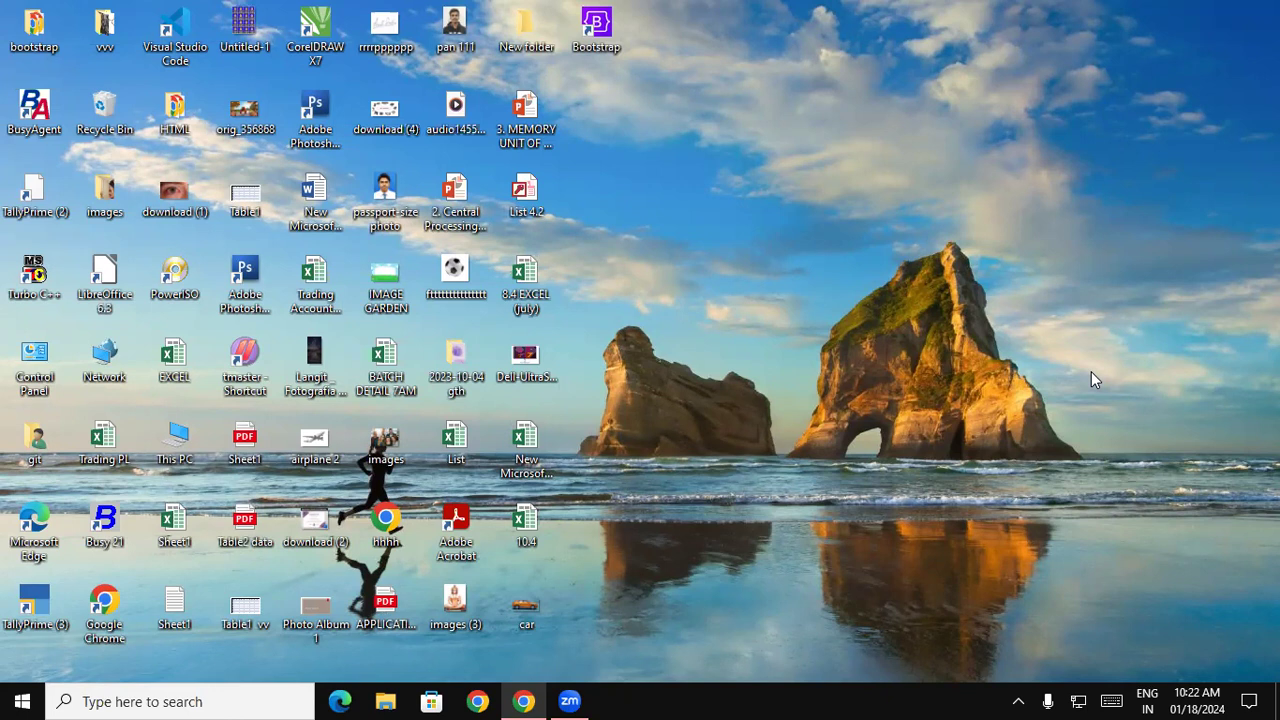
- Launch Microsoft Access by running msaccess from the Windows Run box
{"action": "key", "text": "super+r"}
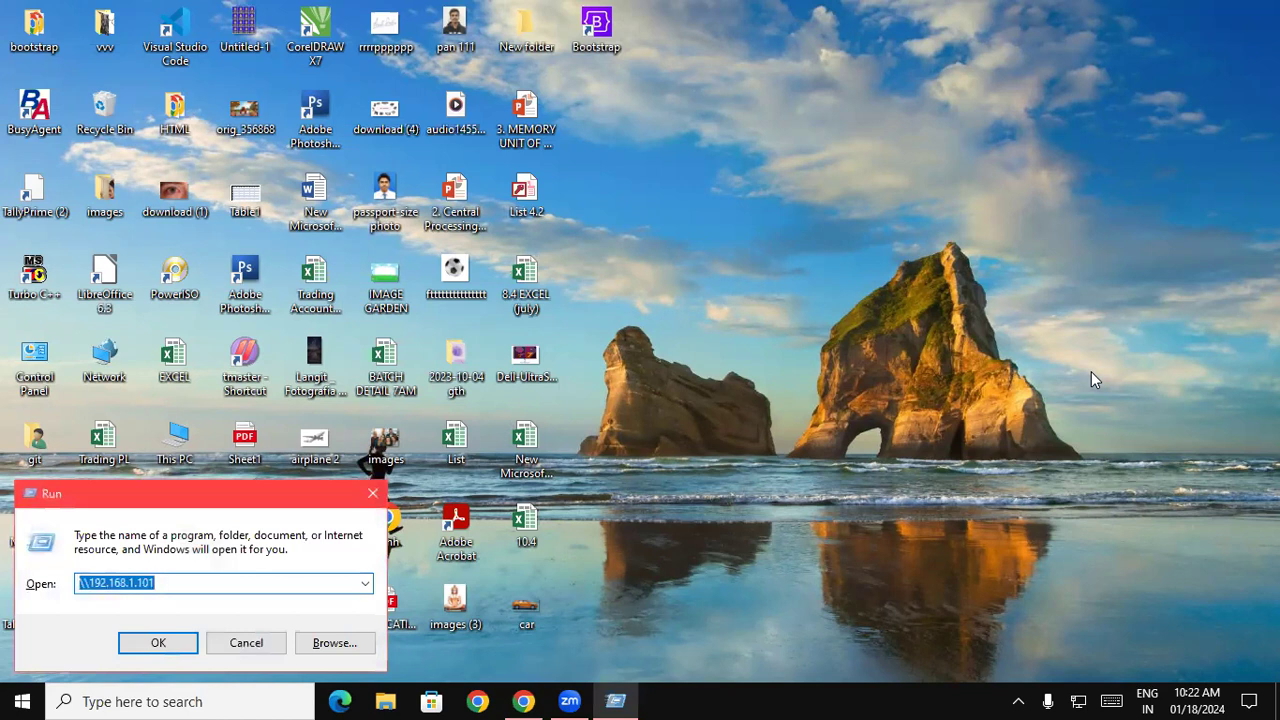
{"action": "type", "text": "msa"}
{"action": "key", "text": "Down"}
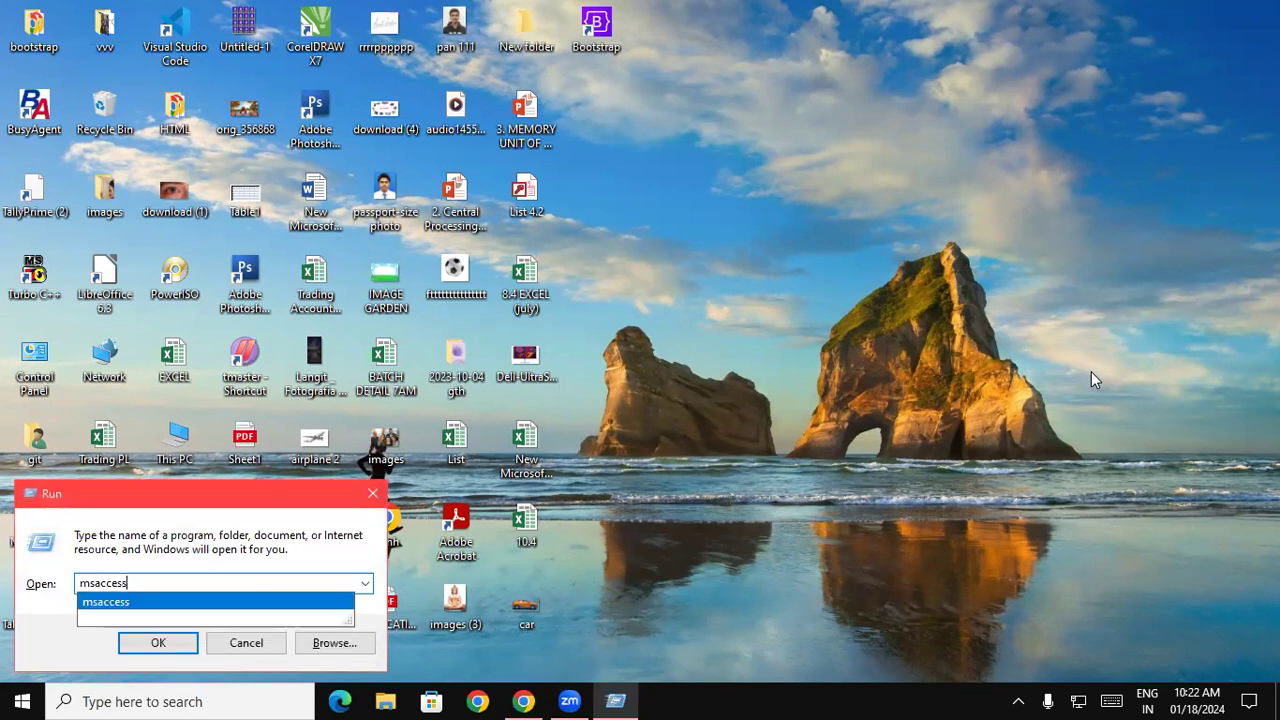
{"action": "key", "text": "Return"}
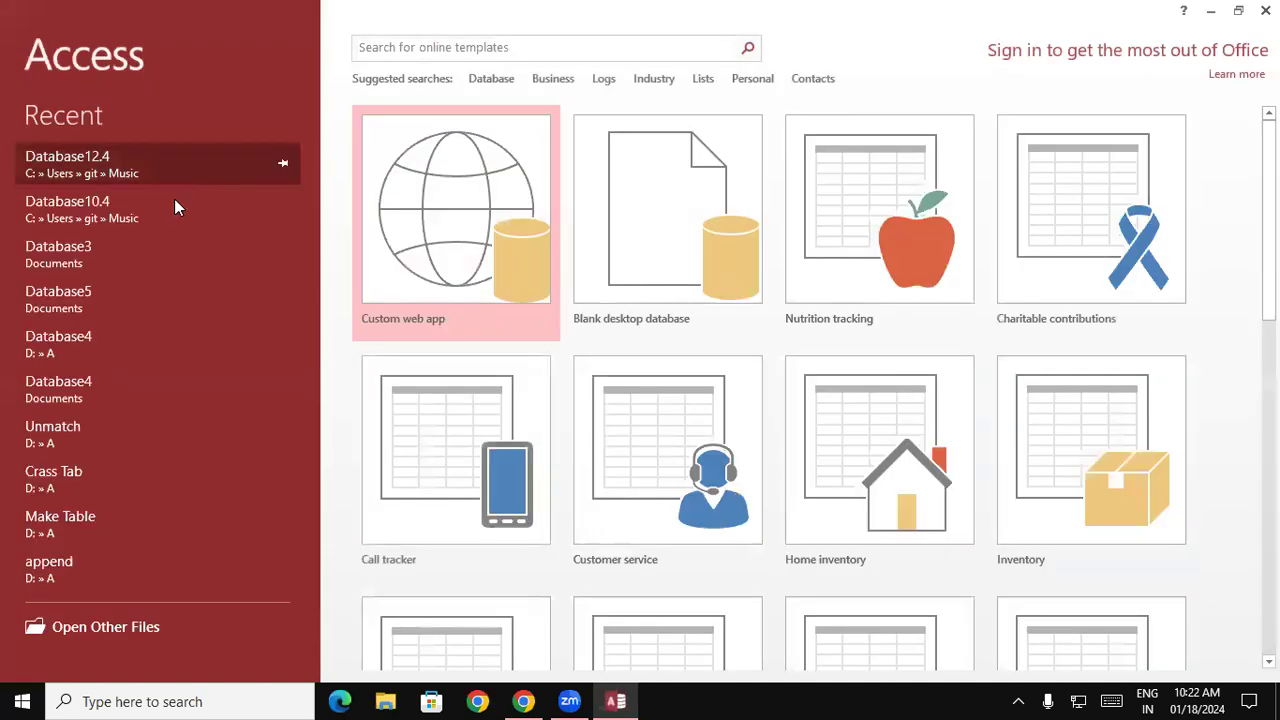
- Open the recent database Database10.4 and its STD LIST table
{"action": "left_click", "coordinate": [122, 206]}
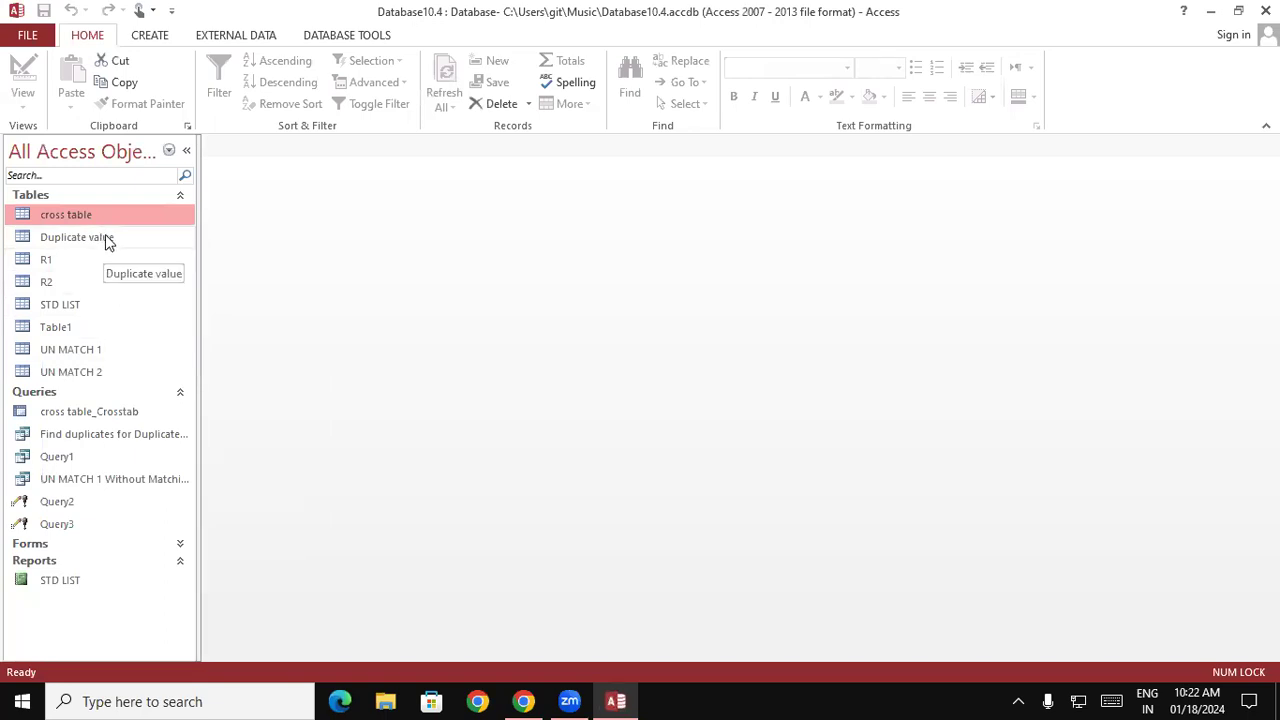
{"action": "left_click", "coordinate": [101, 305]}
{"action": "double_click", "coordinate": [101, 305]}
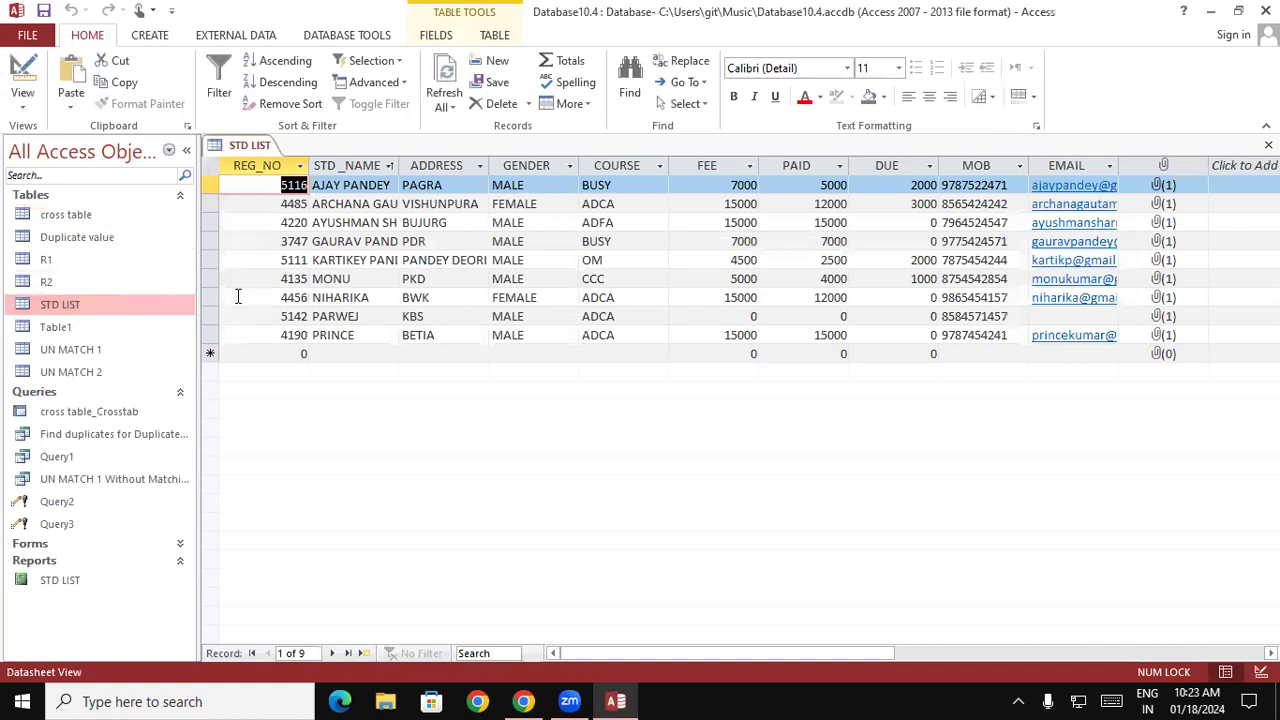
- Open the Duplicate value, cross table and Table1 tables, showing Table1's student marks
{"action": "double_click", "coordinate": [73, 239]}
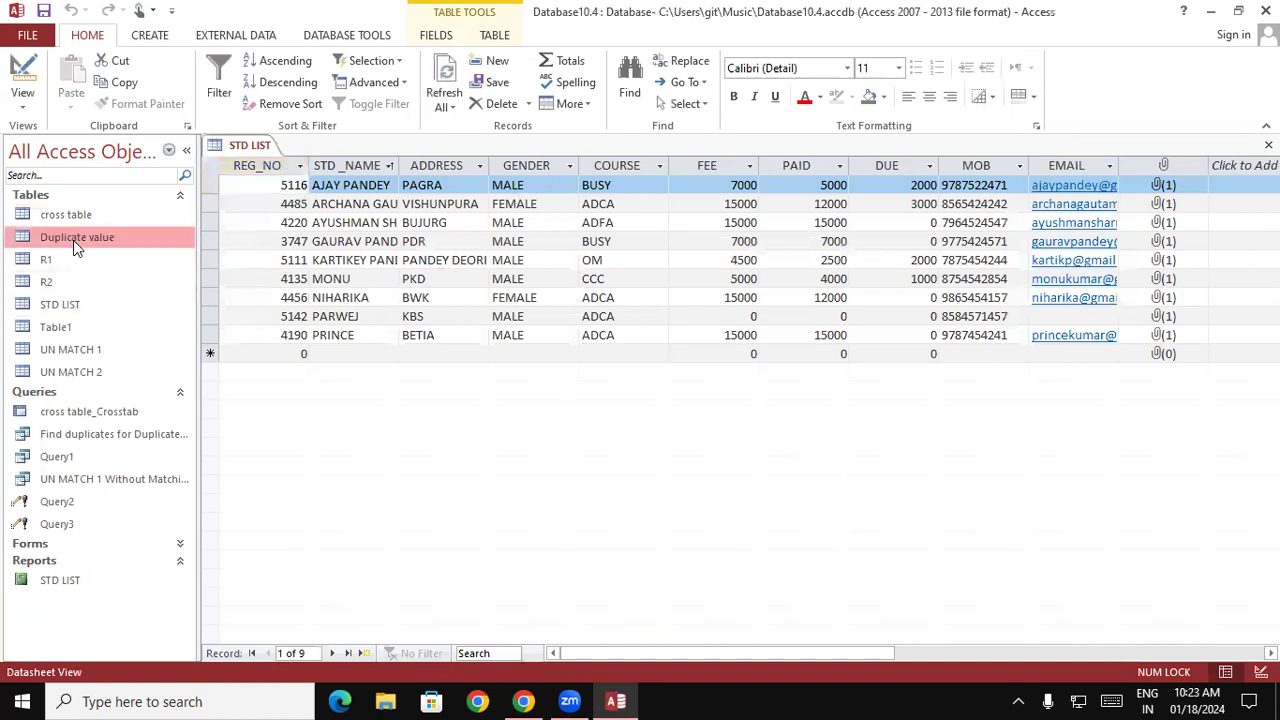
{"action": "left_click", "coordinate": [73, 214]}
{"action": "double_click", "coordinate": [73, 214]}
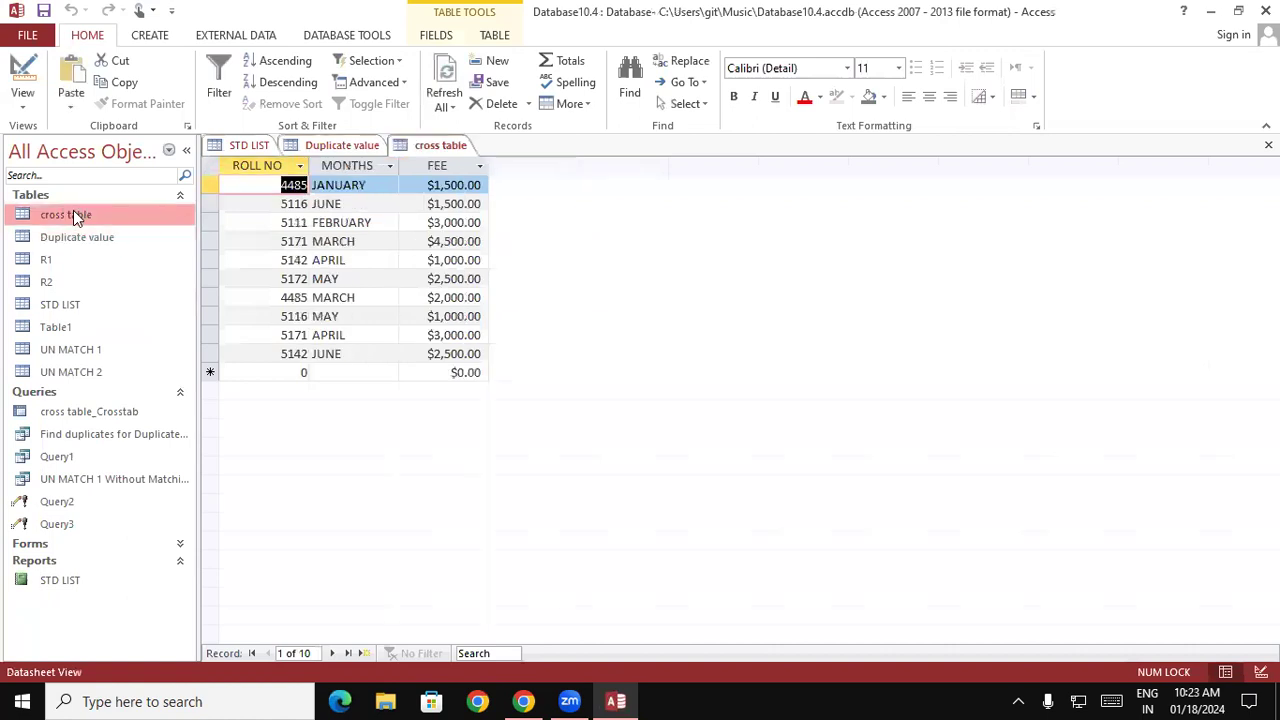
{"action": "double_click", "coordinate": [60, 327]}
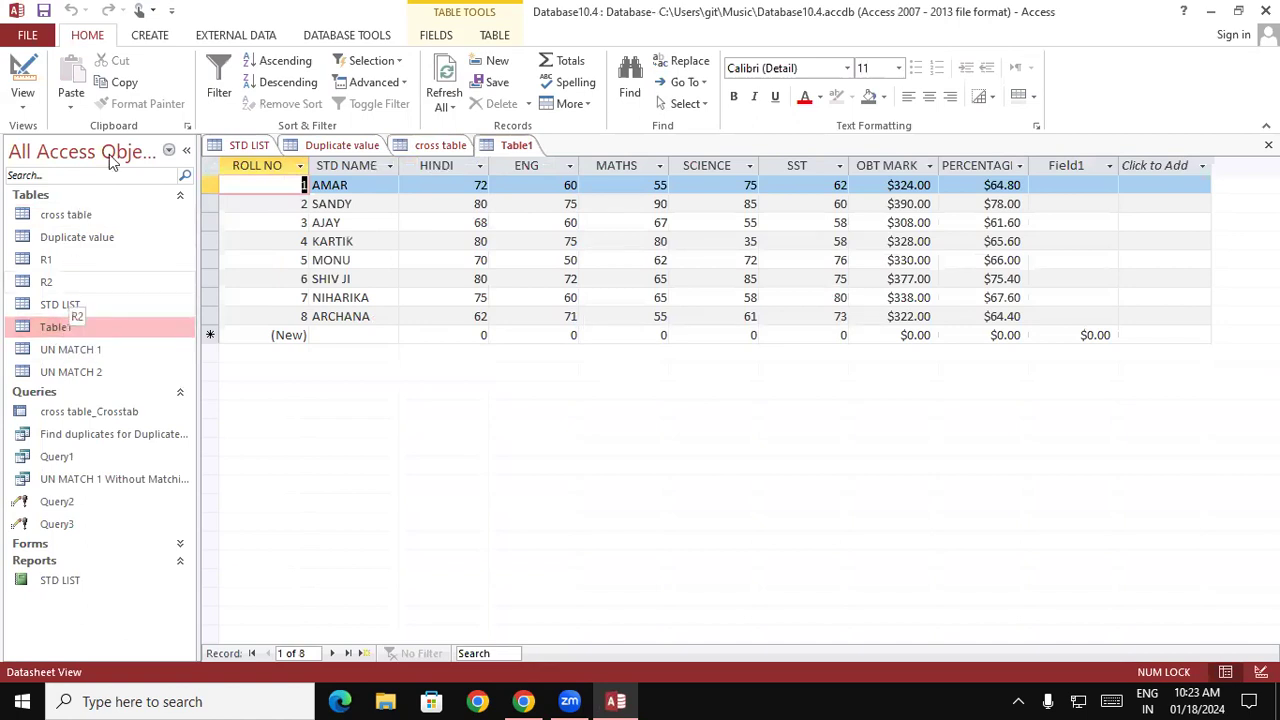
{"action": "left_click", "coordinate": [240, 36]}
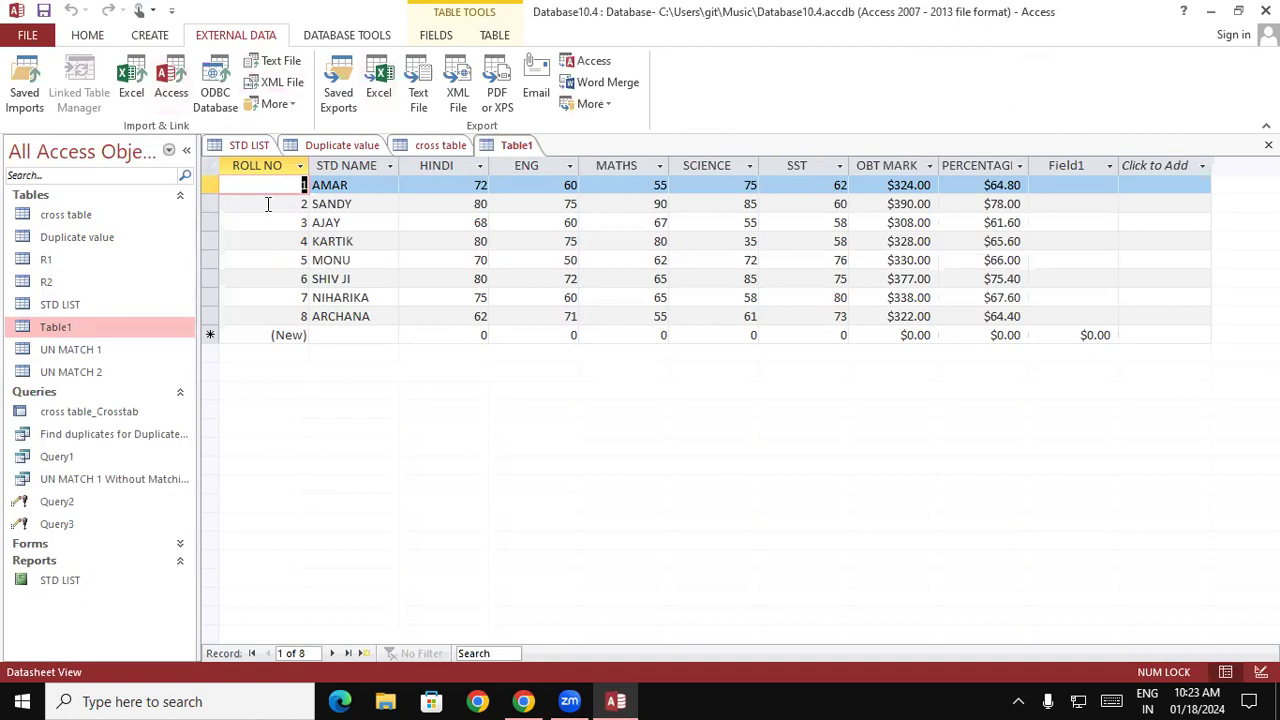
- Export Table1 to Excel with formatting and layout kept, at the default location
{"action": "left_click", "coordinate": [378, 80]}
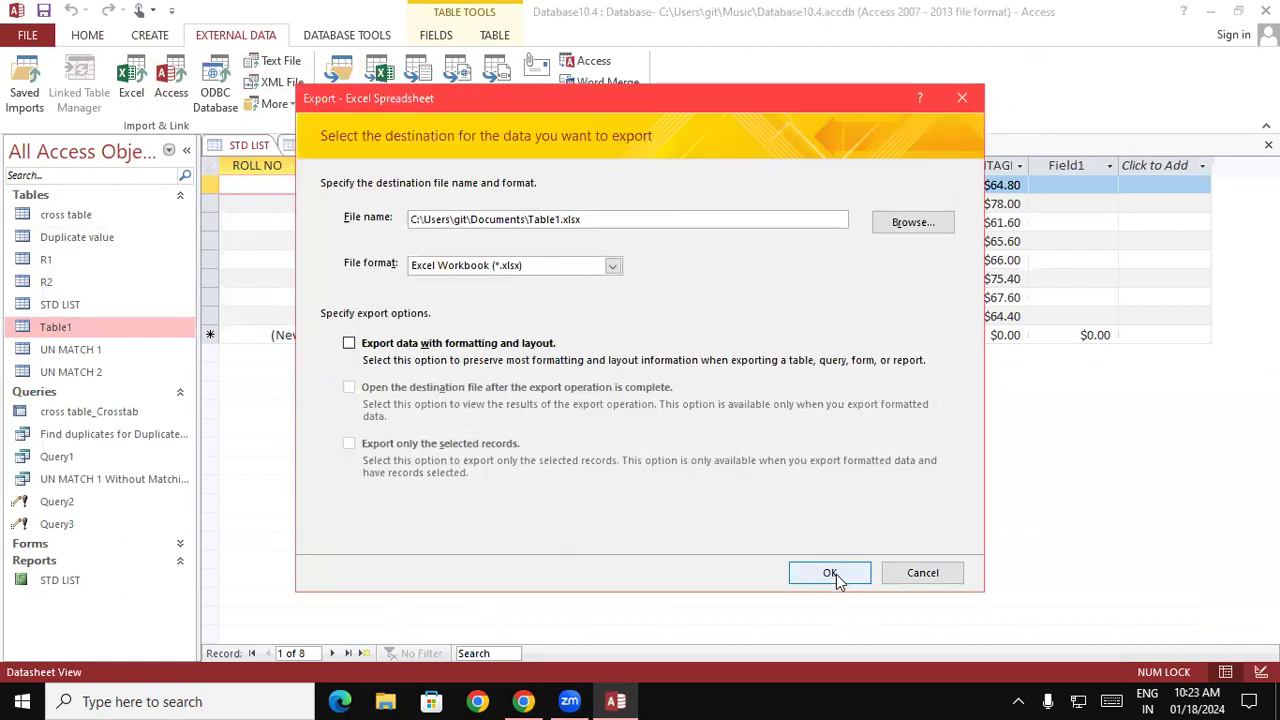
{"action": "left_click", "coordinate": [349, 343]}
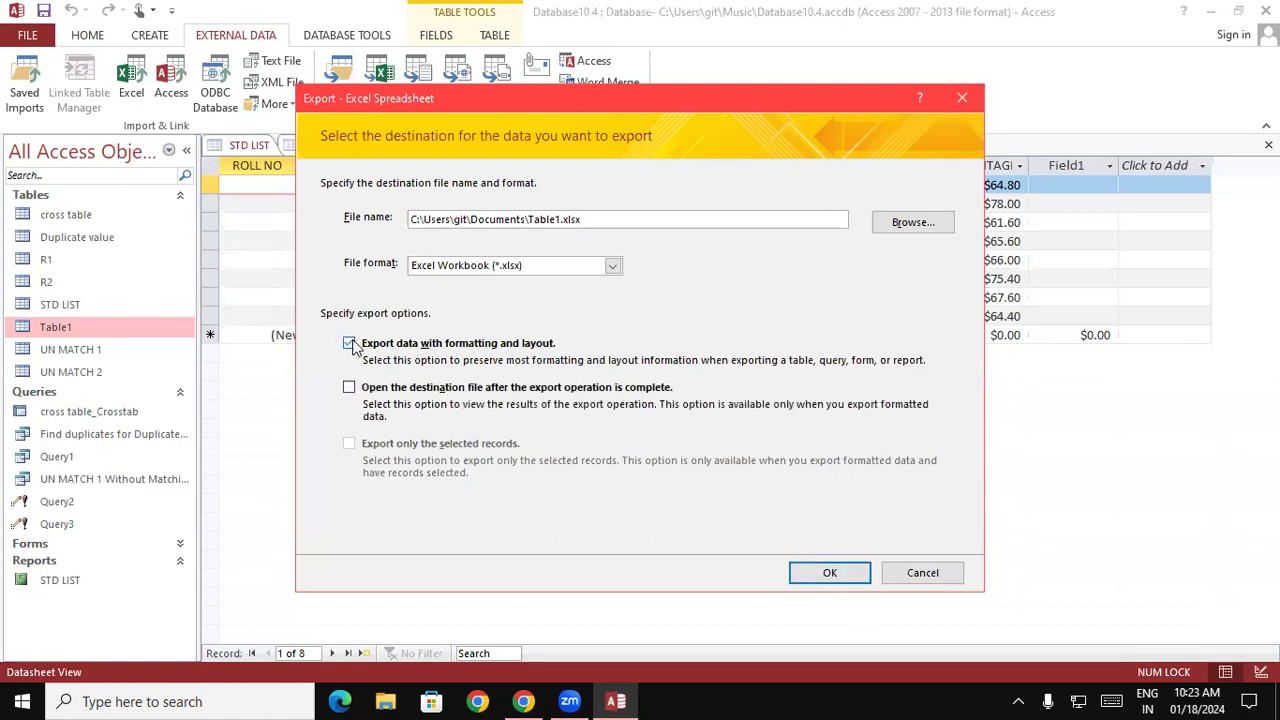
{"action": "left_click", "coordinate": [829, 572]}
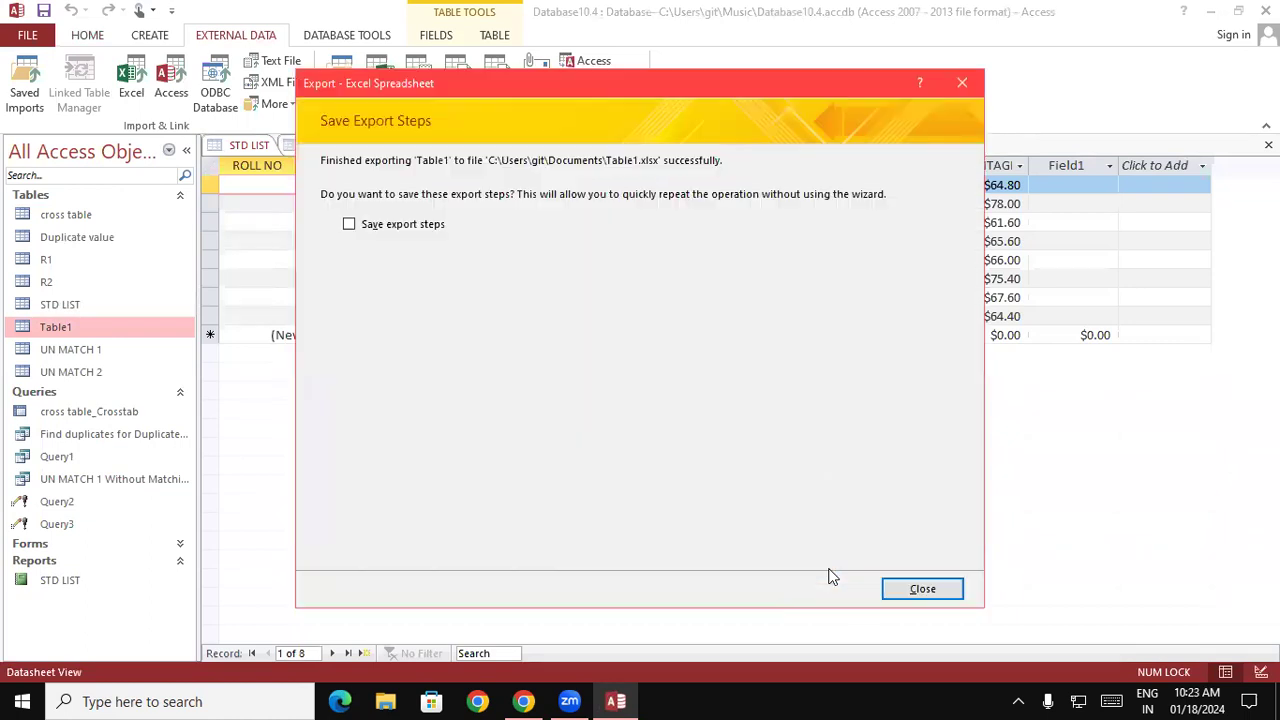
{"action": "left_click", "coordinate": [912, 589]}
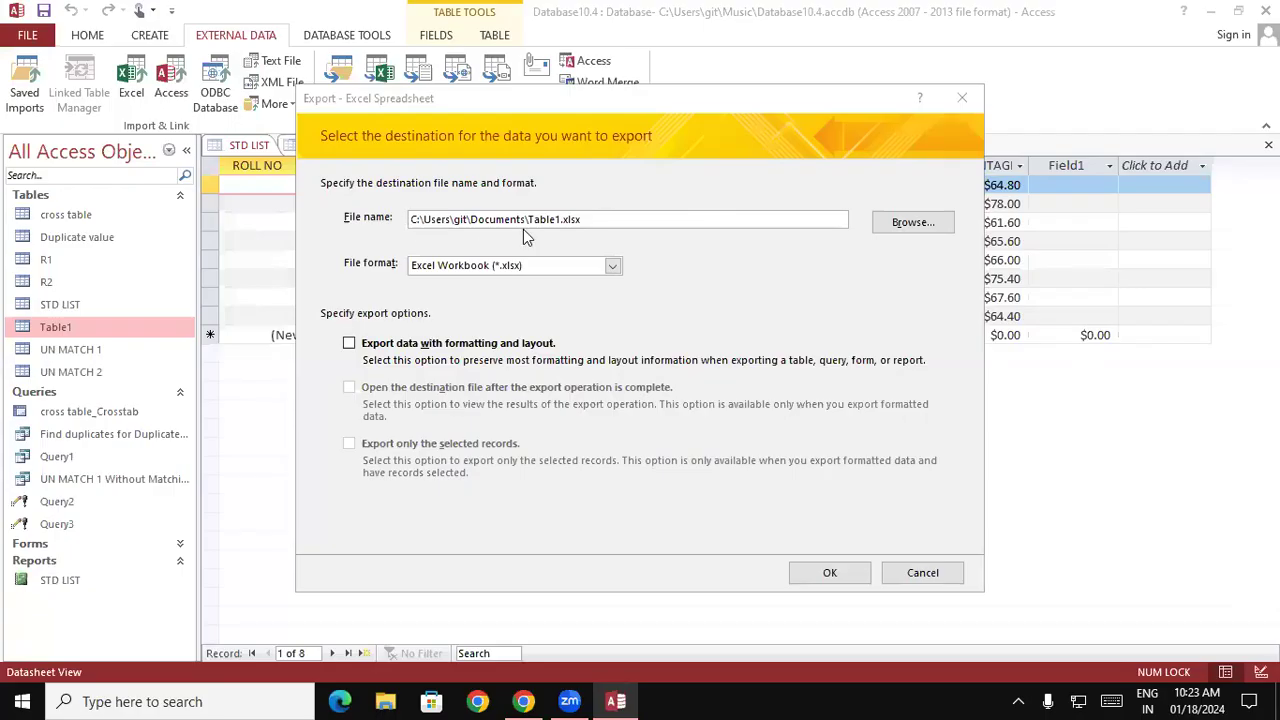
- Export Table1 again, saving Table1.xlsx into the 3D Objects folder
{"action": "left_click", "coordinate": [826, 222]}
{"action": "left_click", "coordinate": [885, 228]}
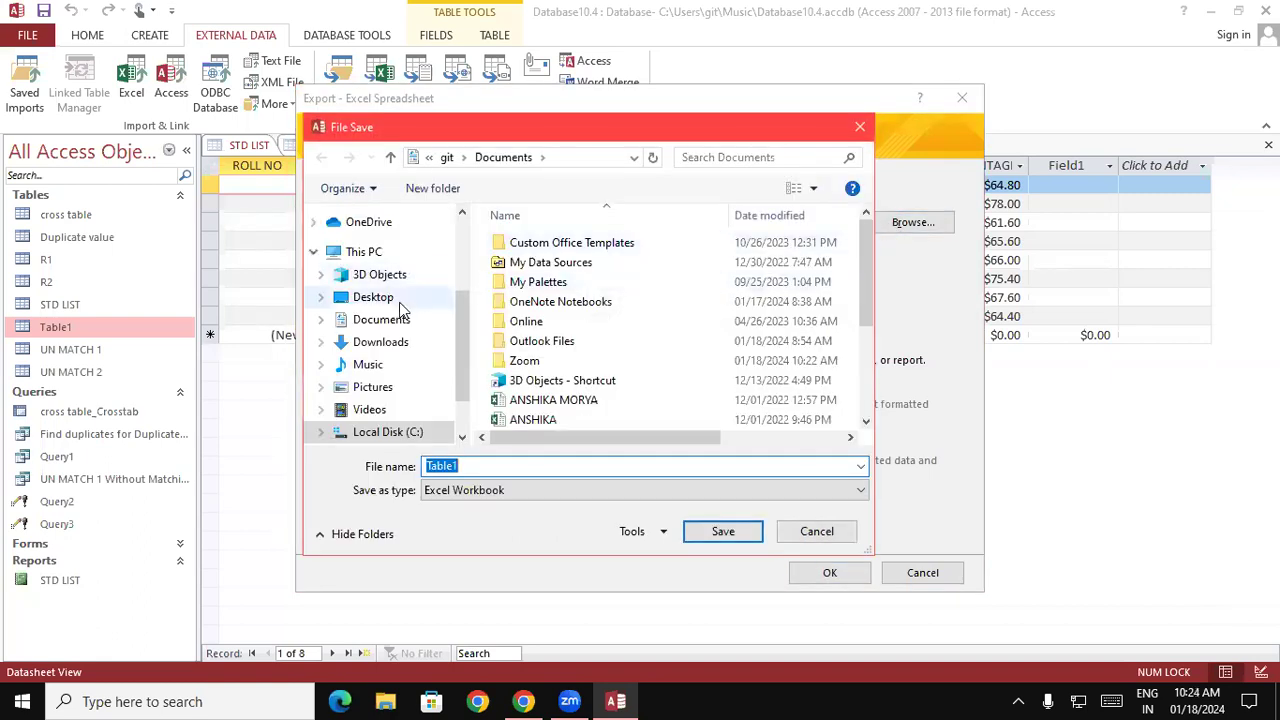
{"action": "left_click", "coordinate": [386, 279]}
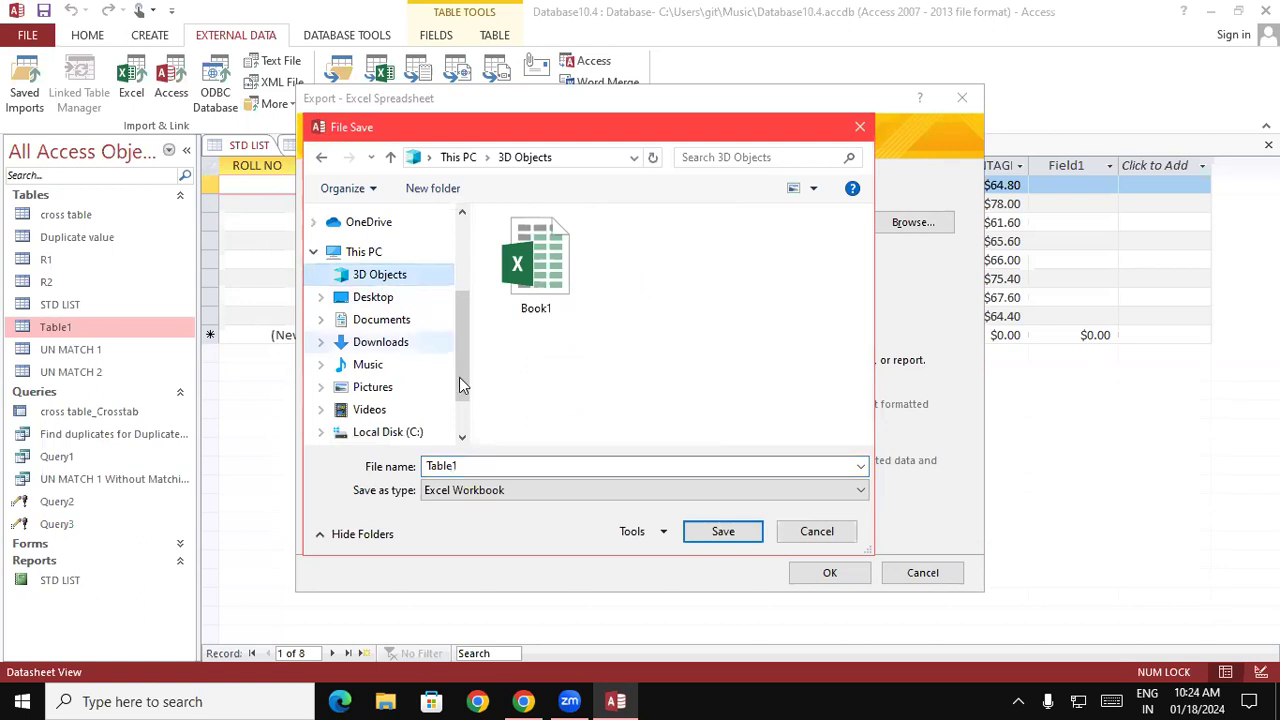
{"action": "left_click", "coordinate": [487, 464]}
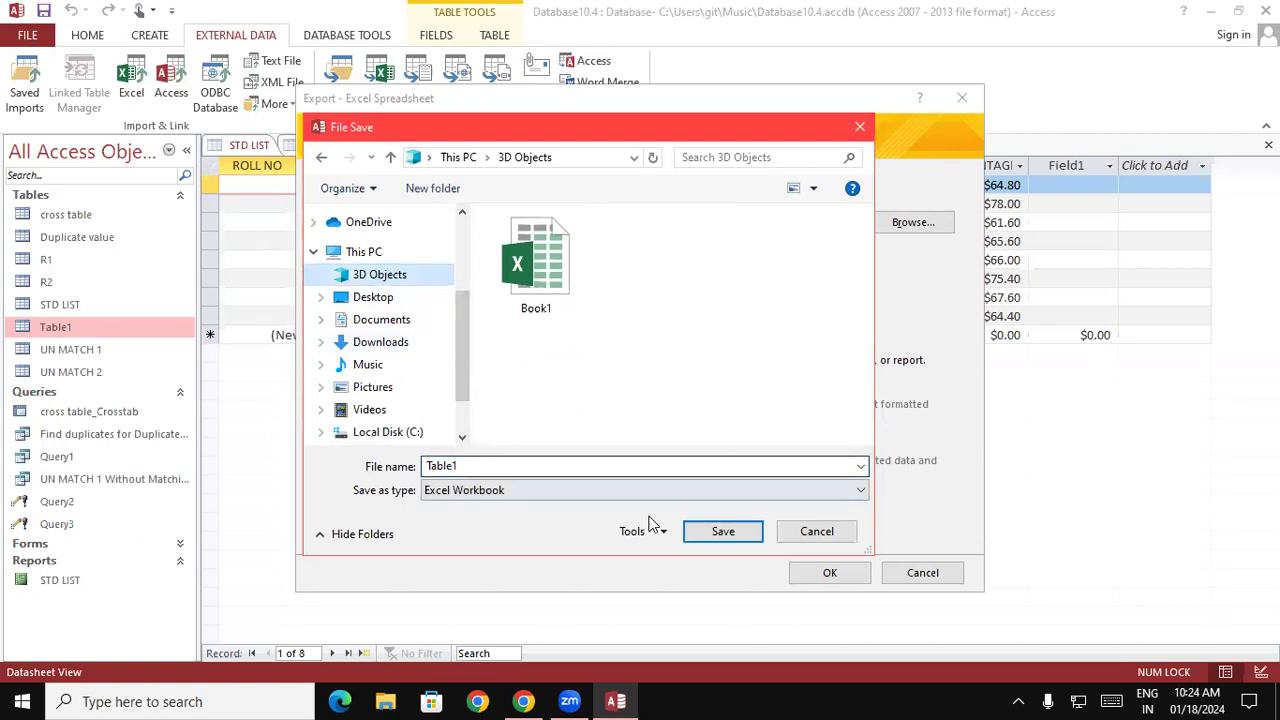
{"action": "left_click", "coordinate": [705, 531]}
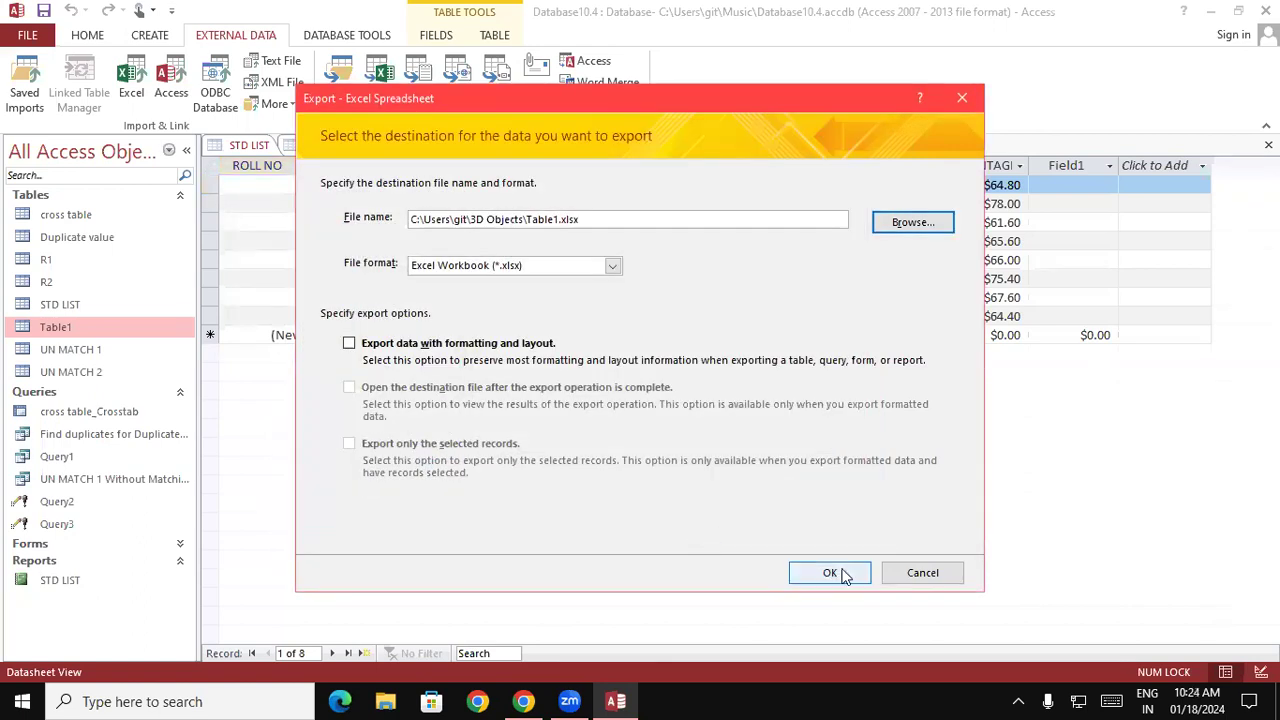
{"action": "left_click", "coordinate": [830, 573]}
{"action": "left_click", "coordinate": [905, 586]}
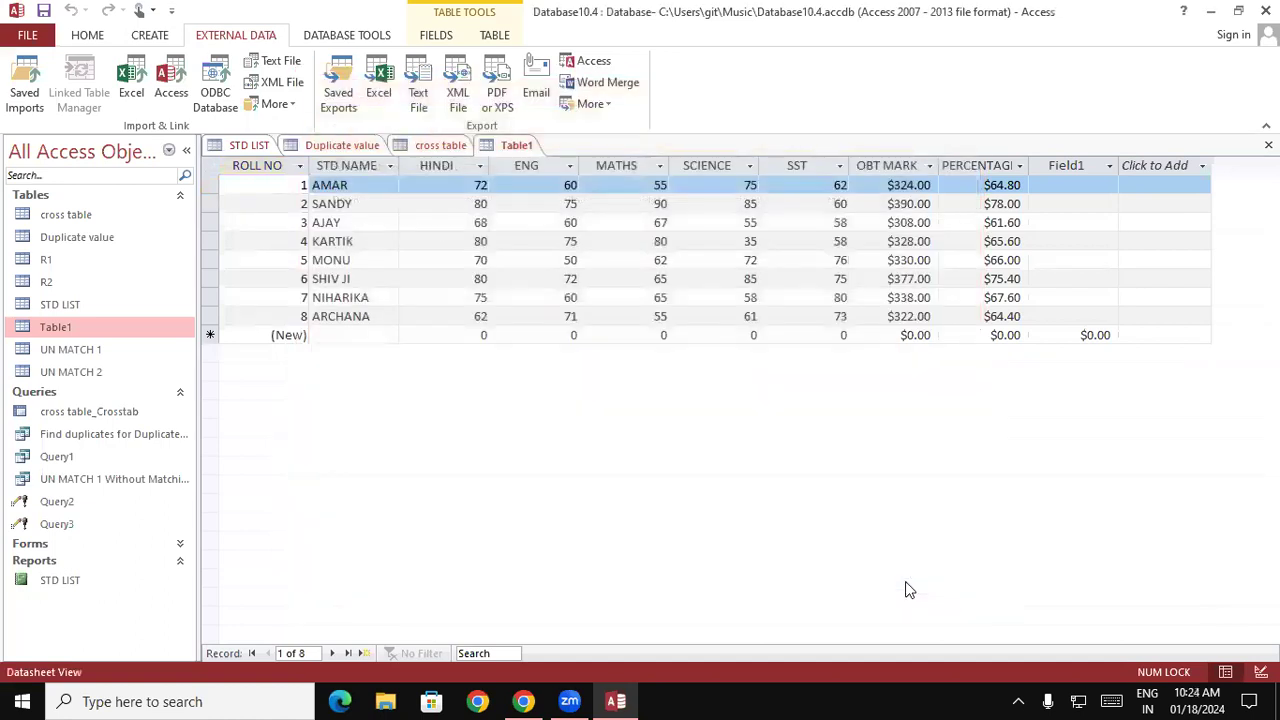
- Open Table1.xlsx from the 3D Objects folder in a maximized File Explorer window
{"action": "left_click", "coordinate": [385, 701]}
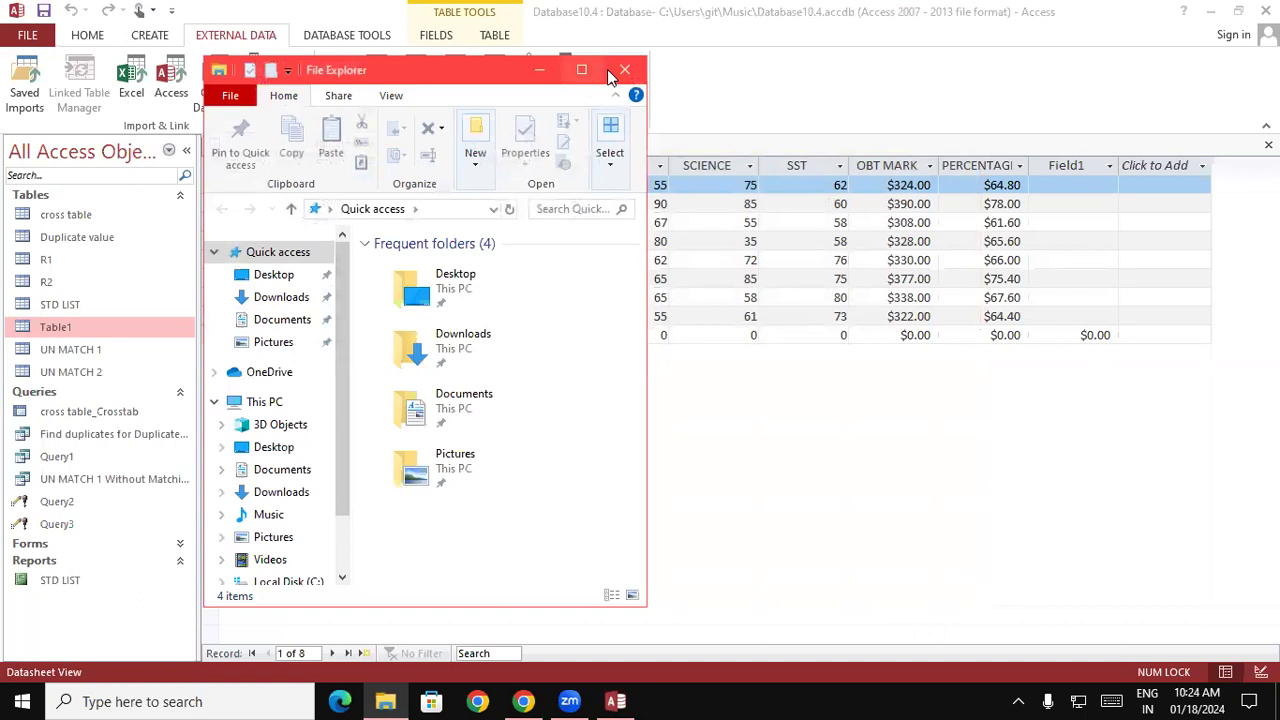
{"action": "left_click", "coordinate": [585, 75]}
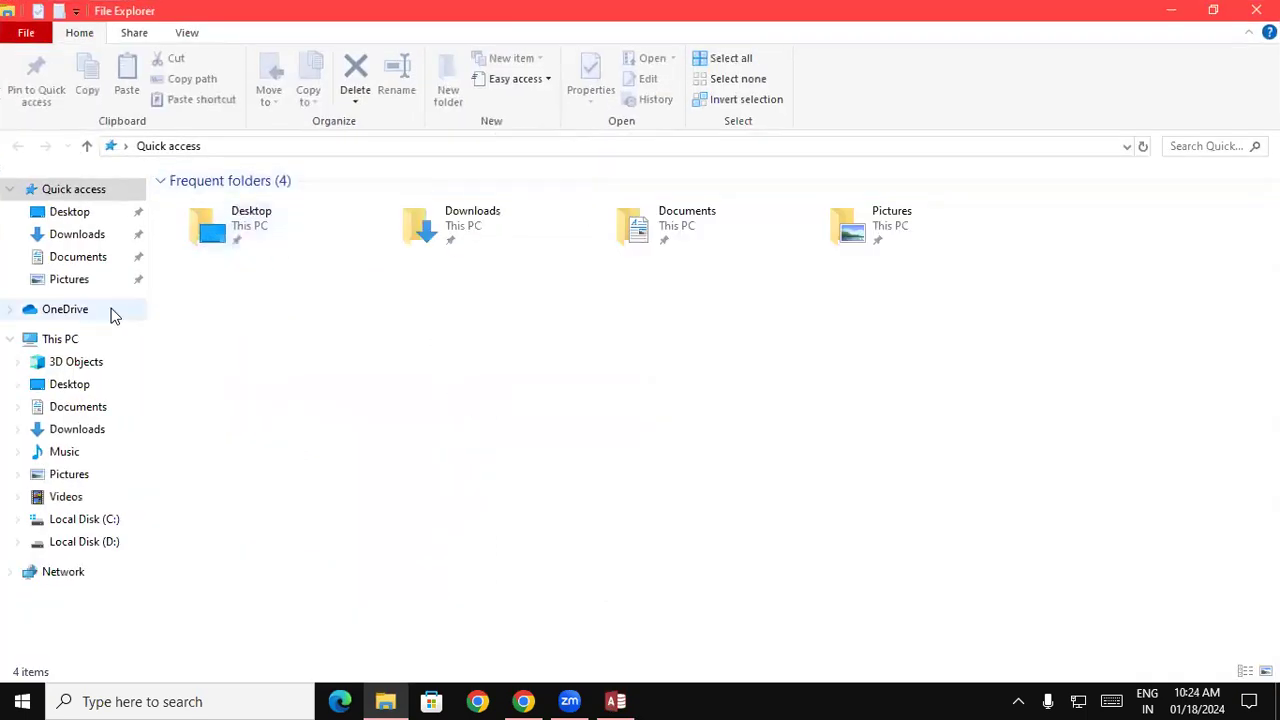
{"action": "left_click", "coordinate": [77, 362]}
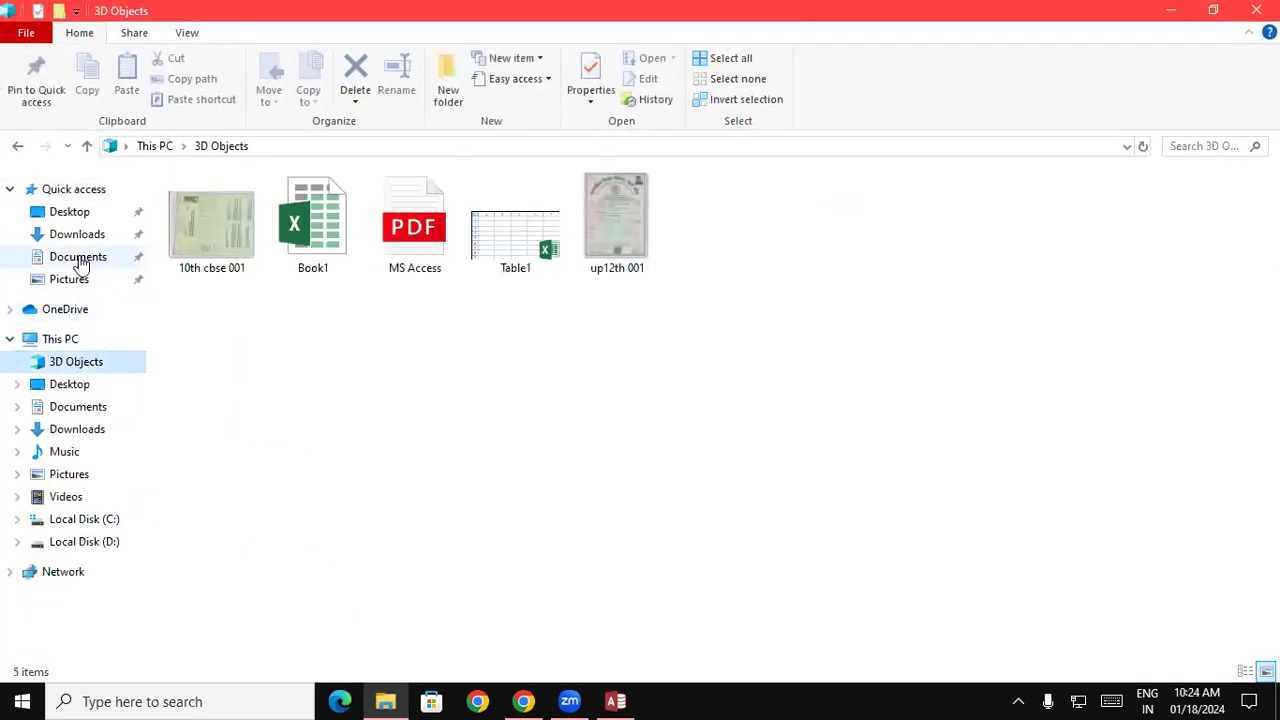
{"action": "double_click", "coordinate": [505, 256]}
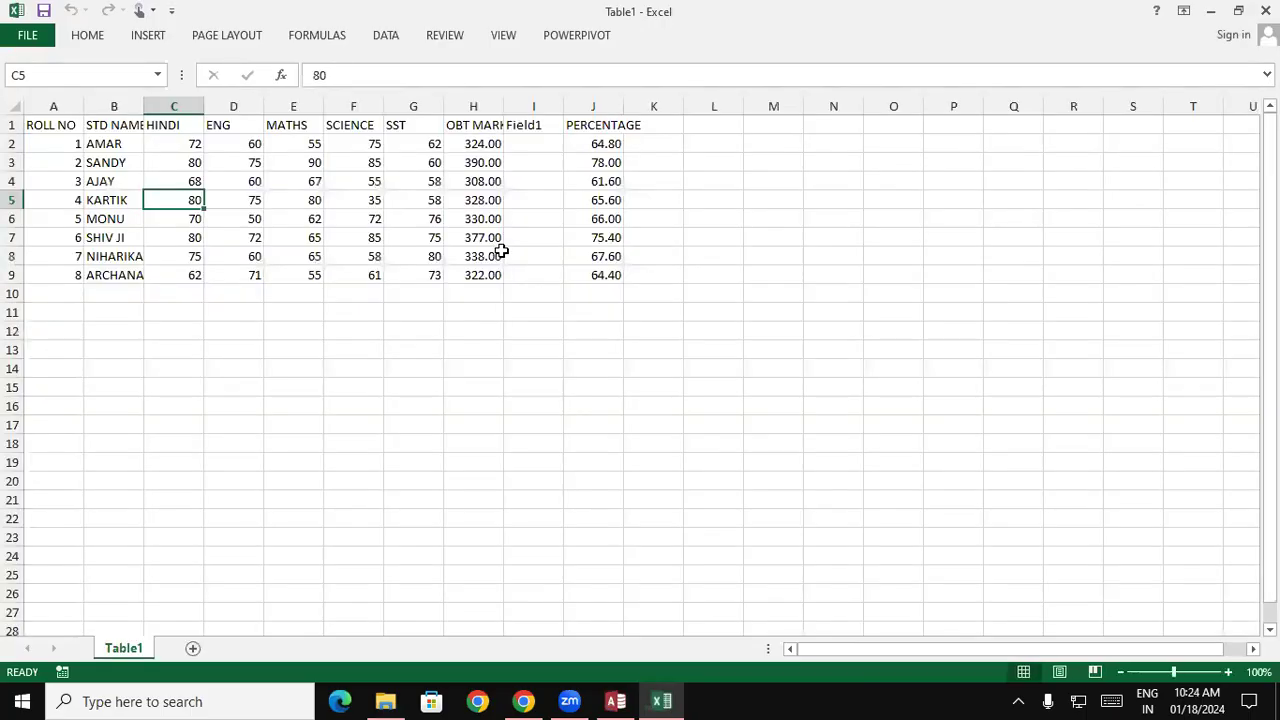
{"action": "left_click_drag", "start_coordinate": [52, 125], "coordinate": [178, 138]}
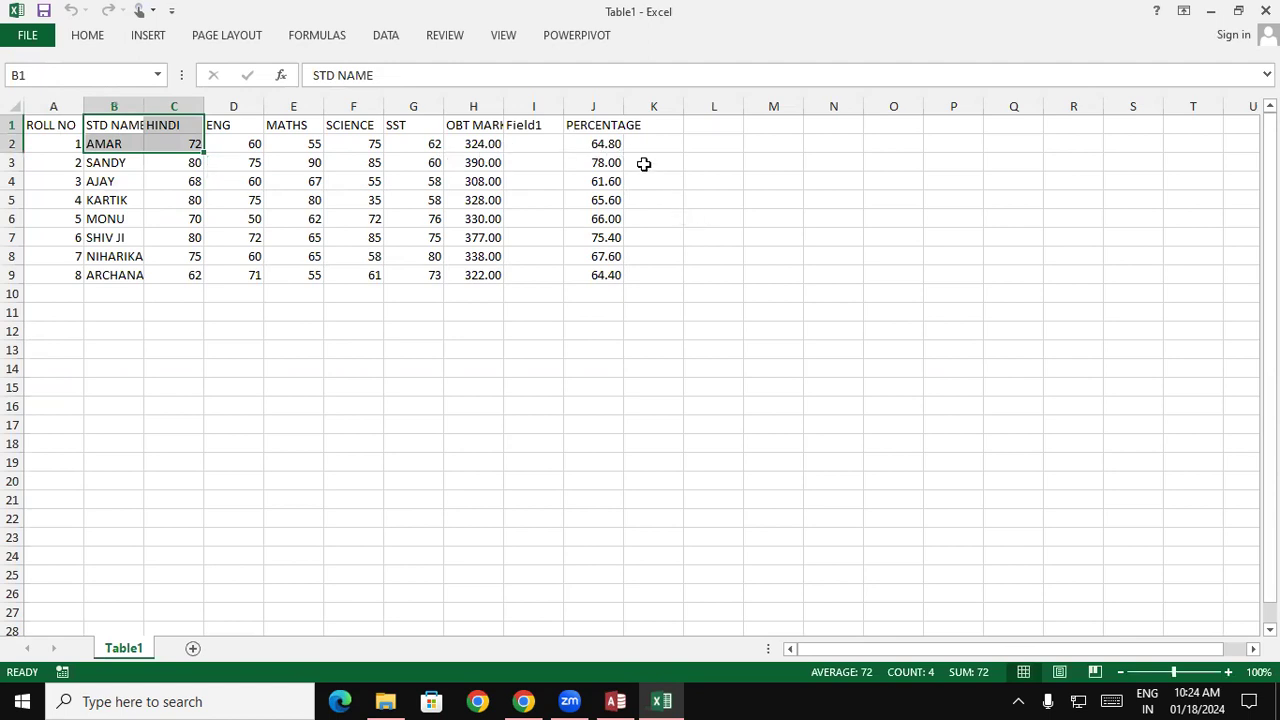
{"action": "left_click", "coordinate": [555, 105]}
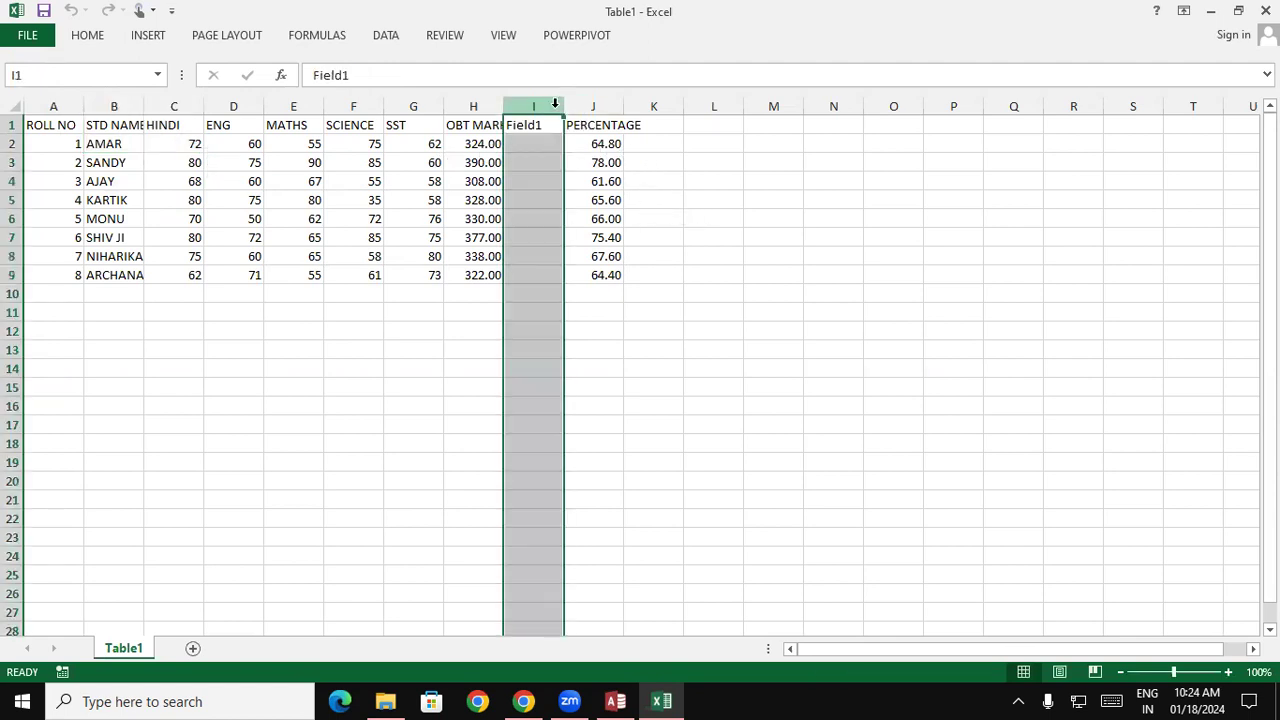
{"action": "left_click", "coordinate": [851, 268]}
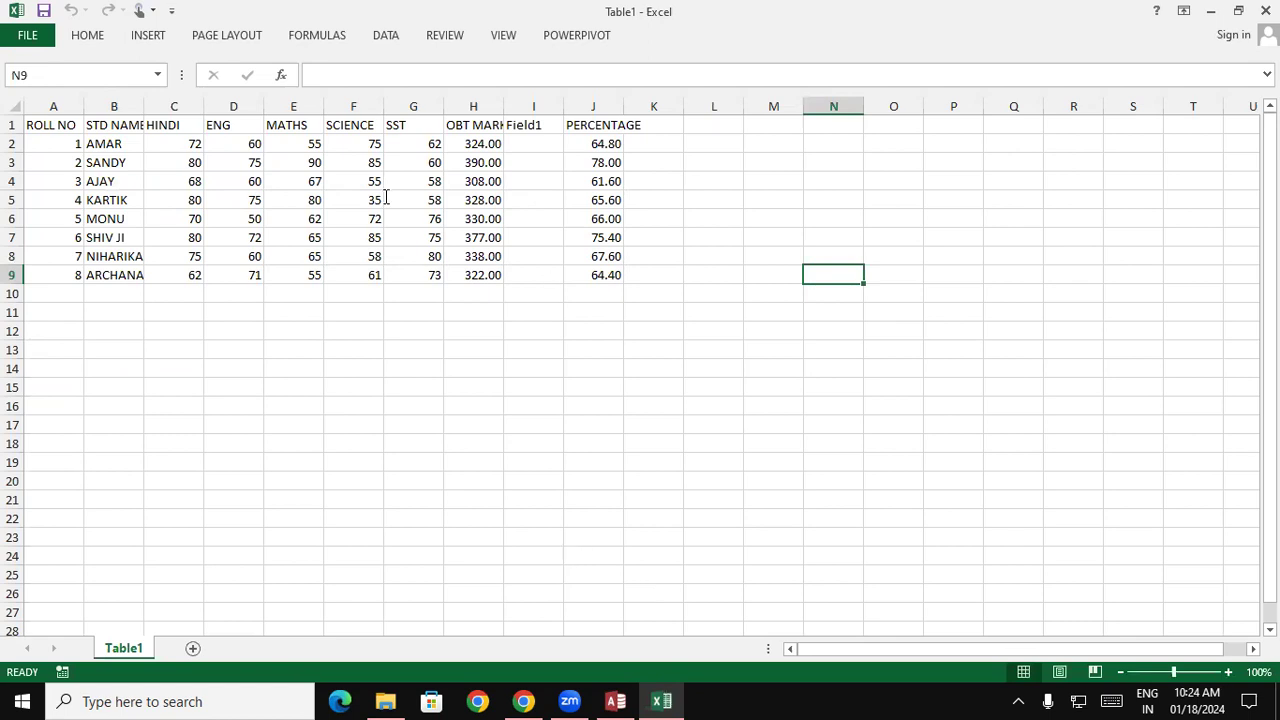
{"action": "key", "text": "alt+Tab"}
- Close all open tables and open the R1 table
{"action": "right_click", "coordinate": [243, 146]}
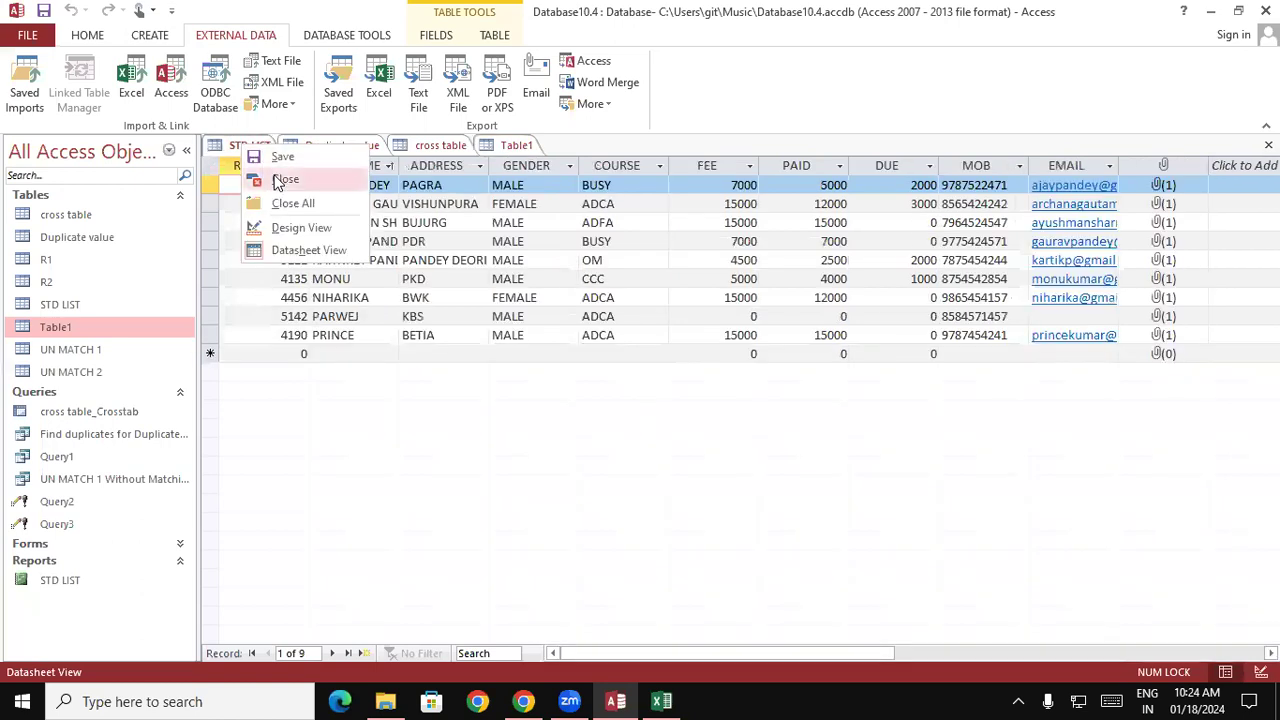
{"action": "left_click", "coordinate": [285, 203]}
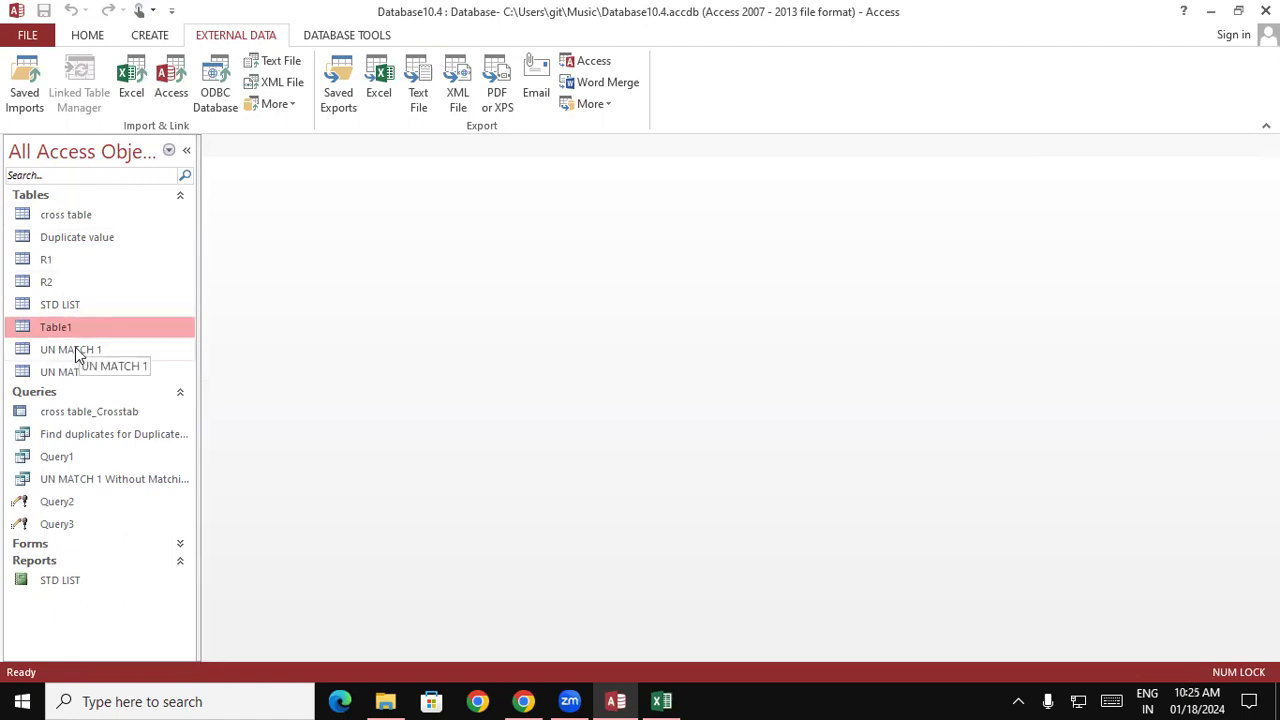
{"action": "left_click", "coordinate": [67, 266]}
{"action": "double_click", "coordinate": [67, 265]}
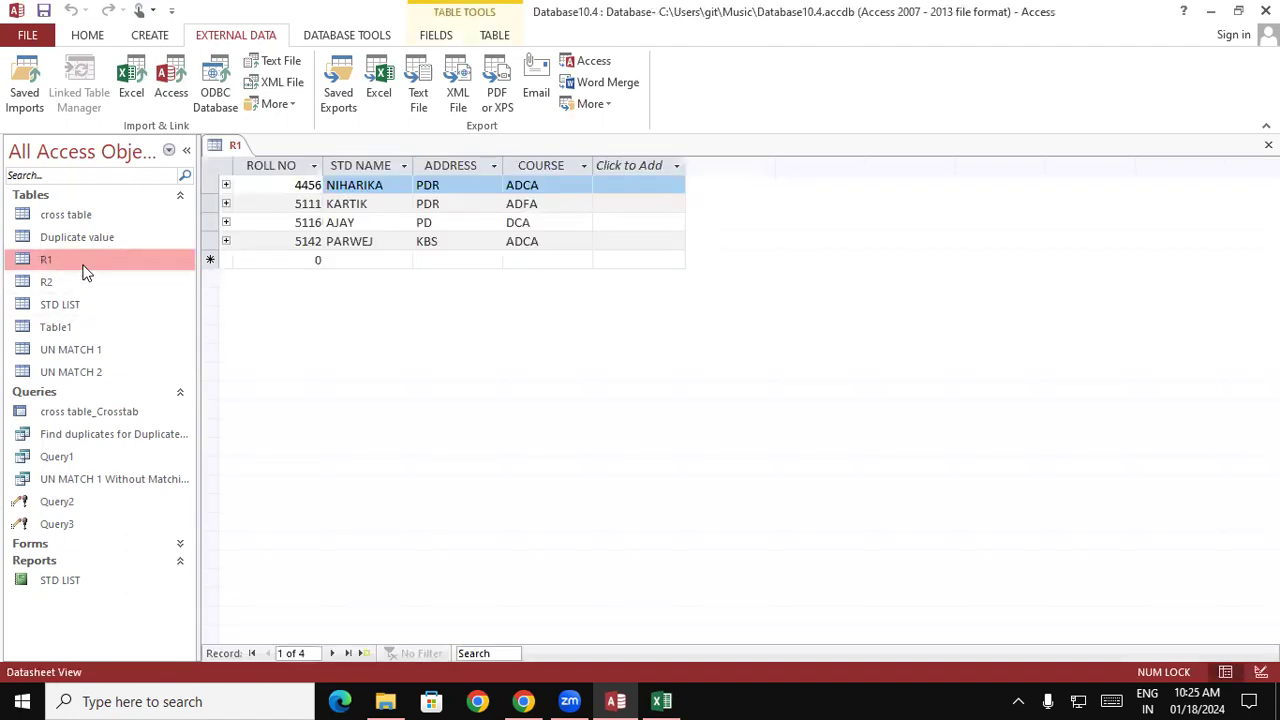
- Open cross table and then the Duplicate value table in Datasheet view
{"action": "left_click", "coordinate": [86, 237]}
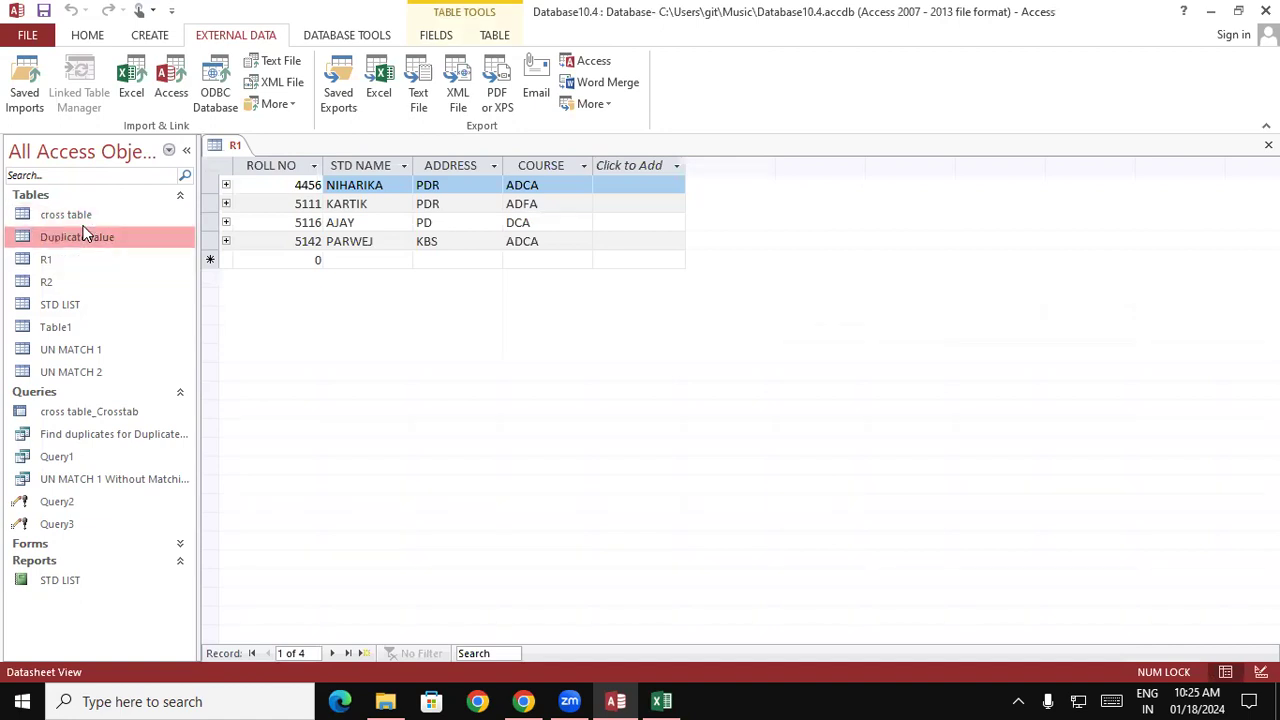
{"action": "double_click", "coordinate": [79, 215]}
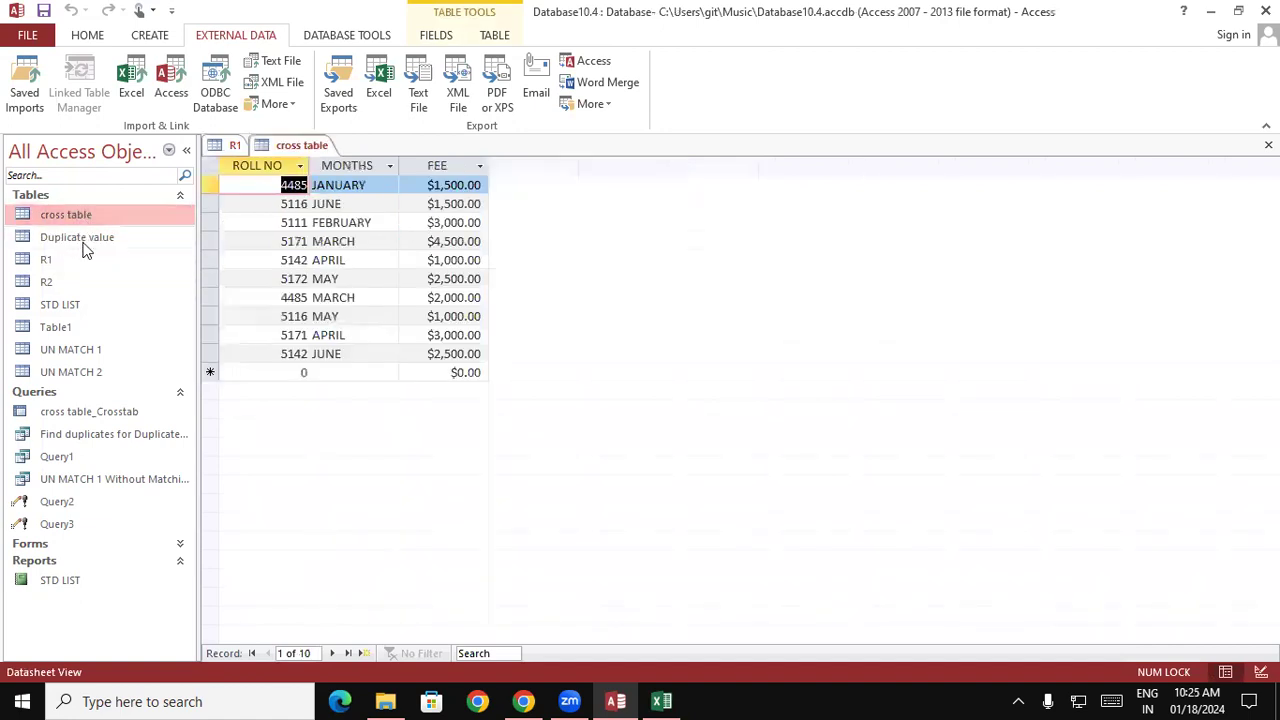
{"action": "double_click", "coordinate": [85, 243]}
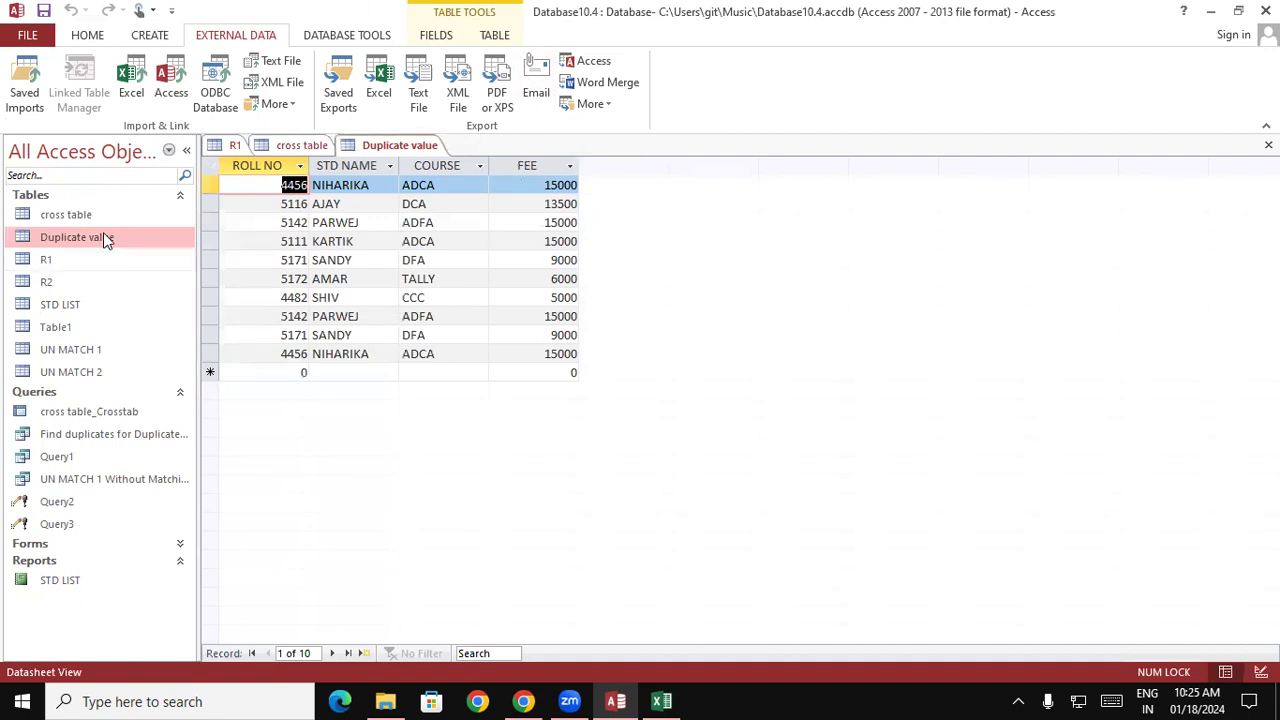
- Export the Duplicate value table as Duplicate value.xlsx into 3D Objects, without formatting
{"action": "left_click", "coordinate": [381, 85]}
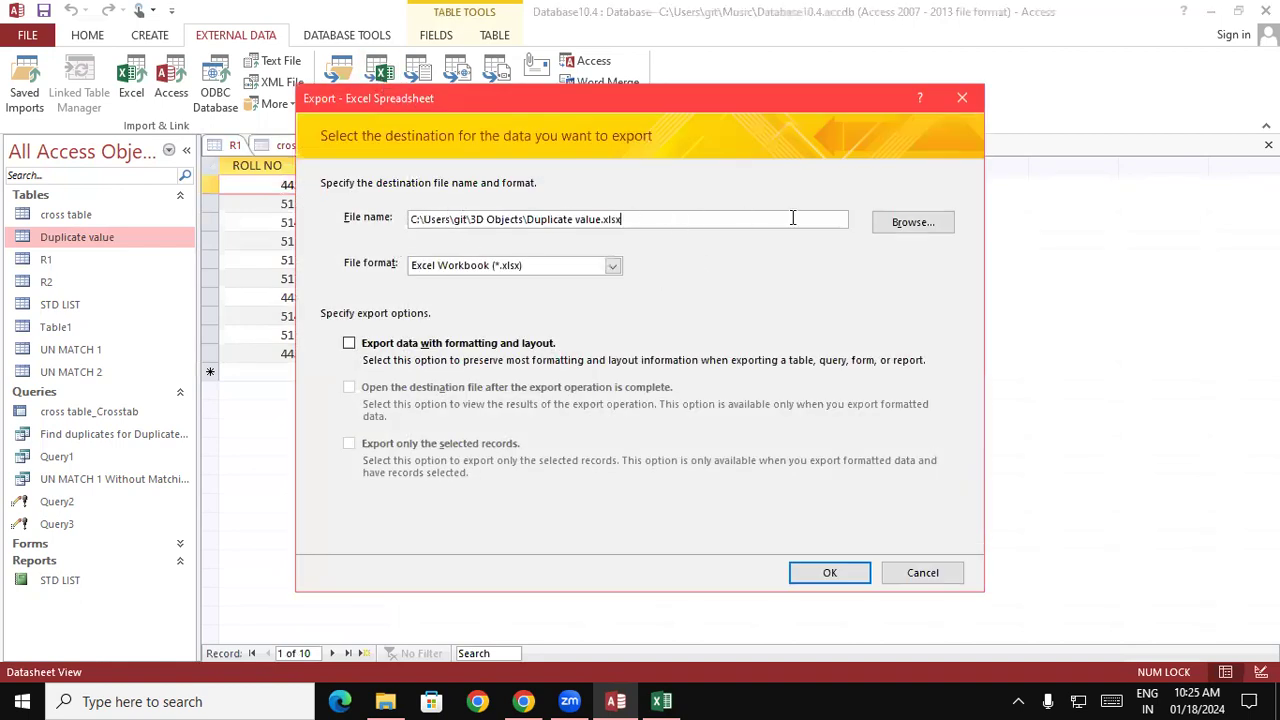
{"action": "left_click", "coordinate": [916, 231]}
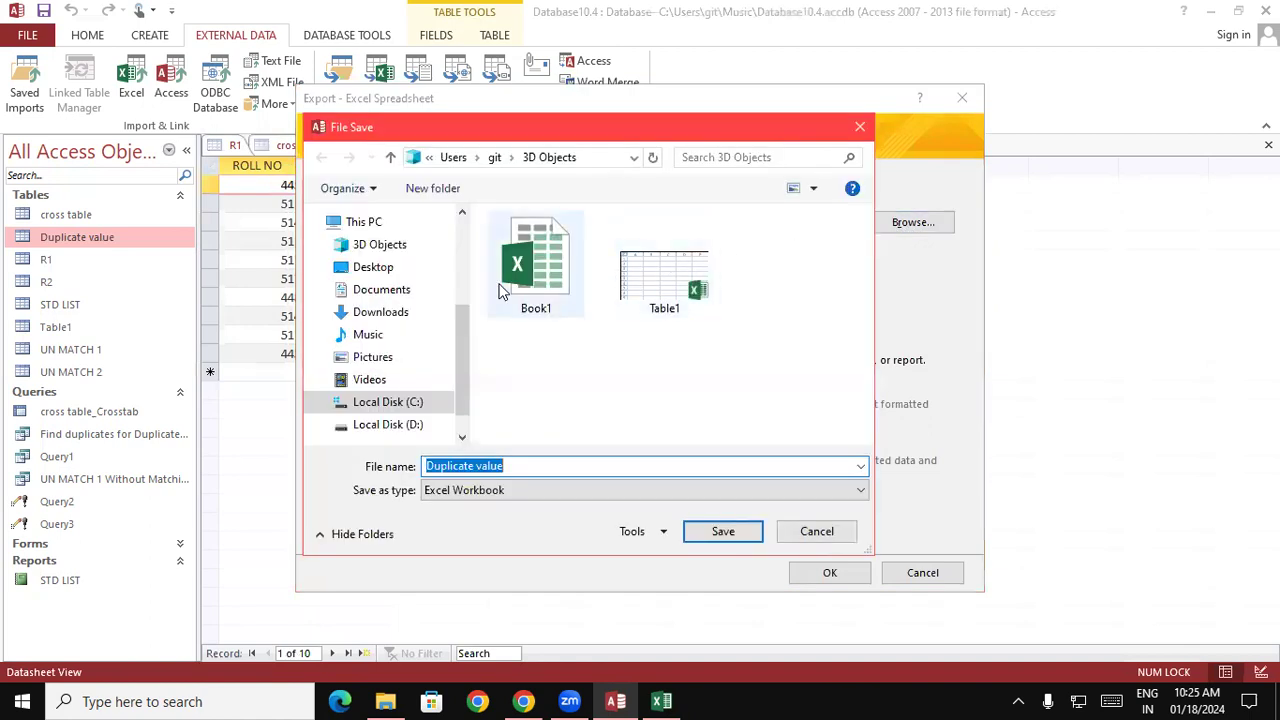
{"action": "key", "text": "Return"}
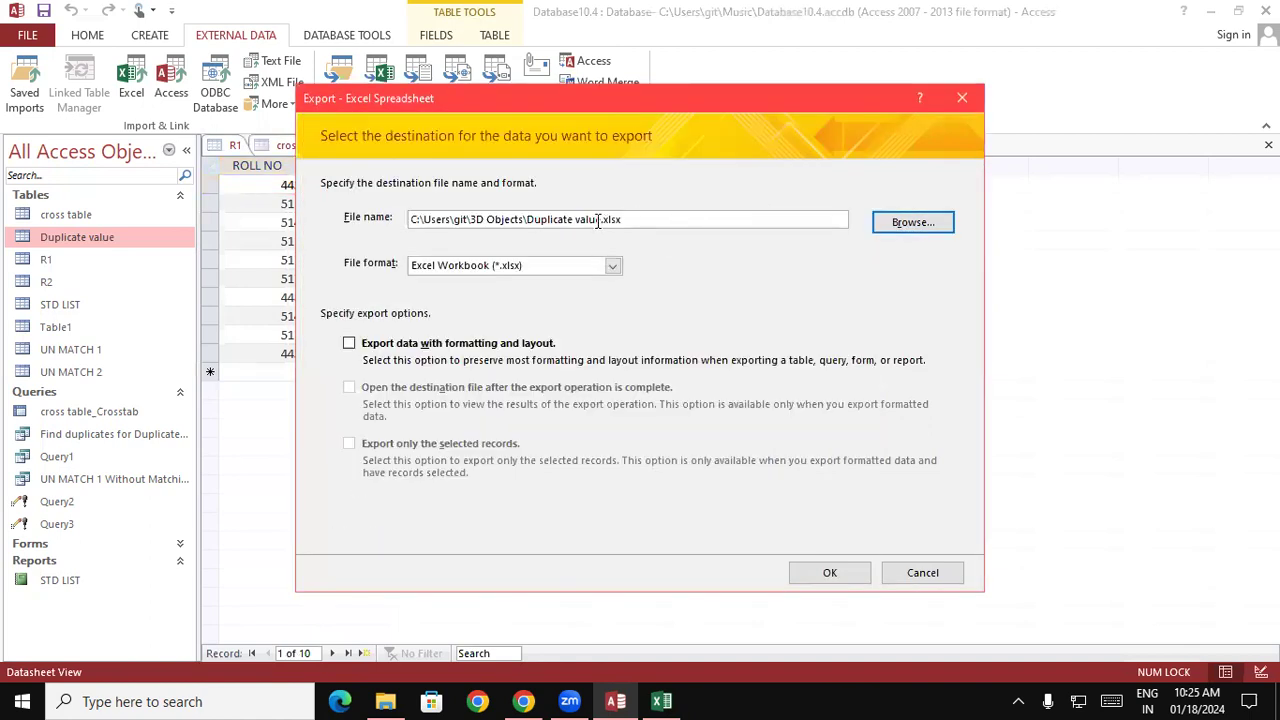
{"action": "left_click", "coordinate": [915, 221]}
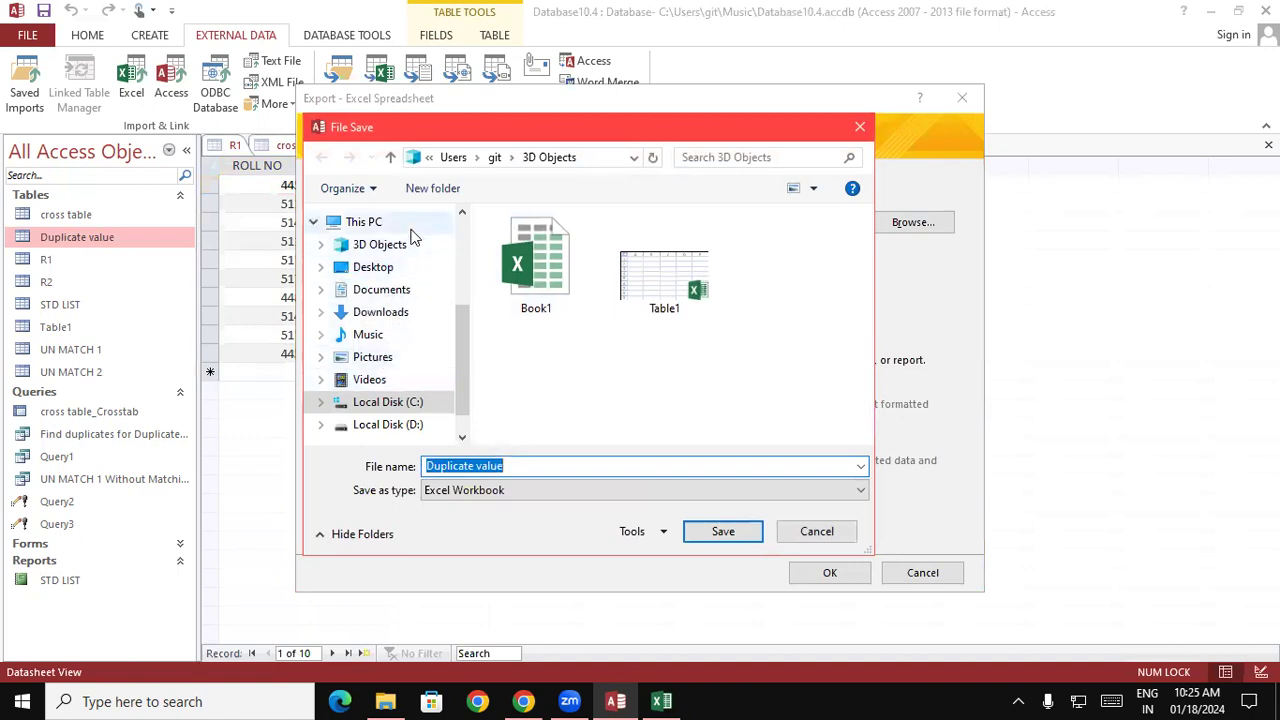
{"action": "left_click", "coordinate": [406, 248]}
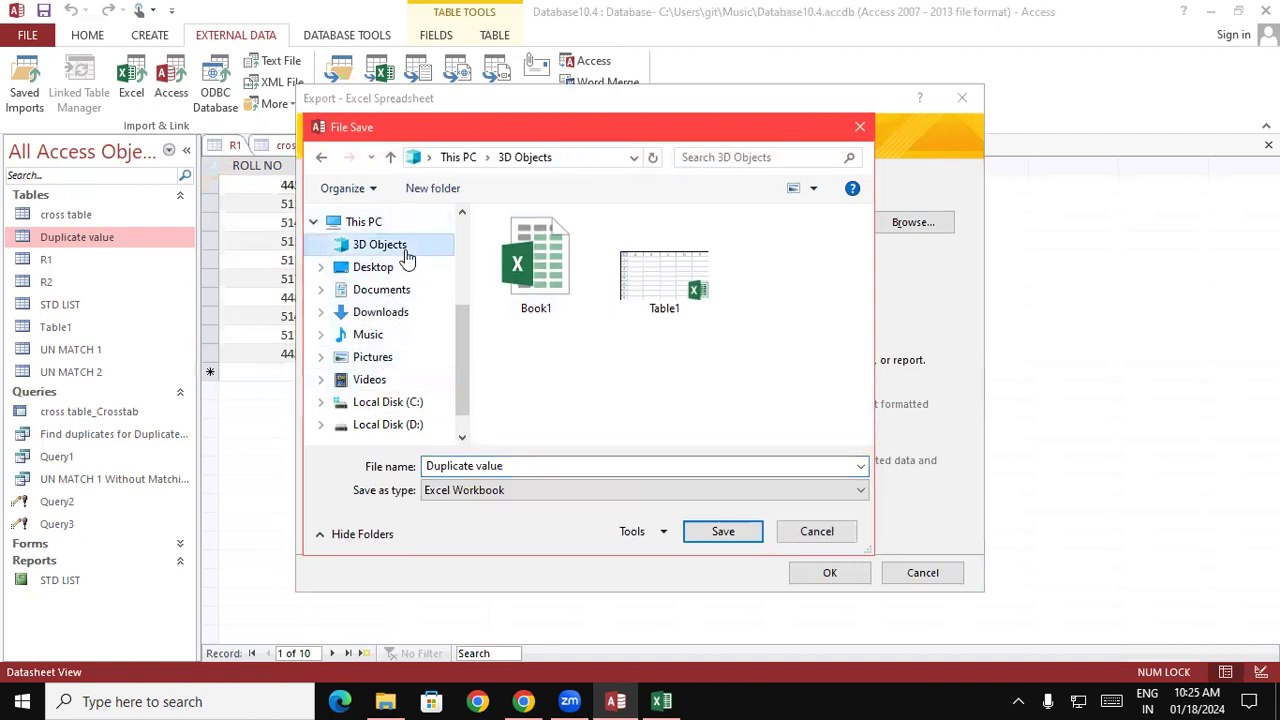
{"action": "left_click", "coordinate": [724, 534]}
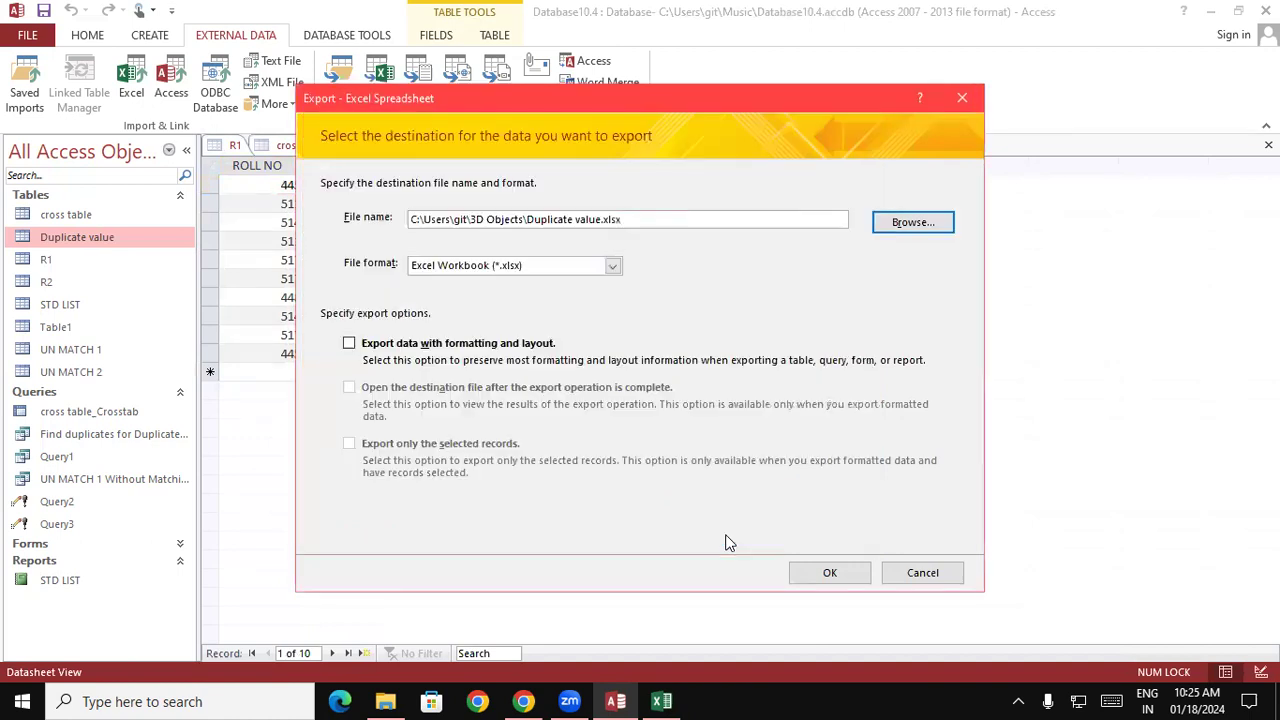
{"action": "left_click", "coordinate": [836, 570]}
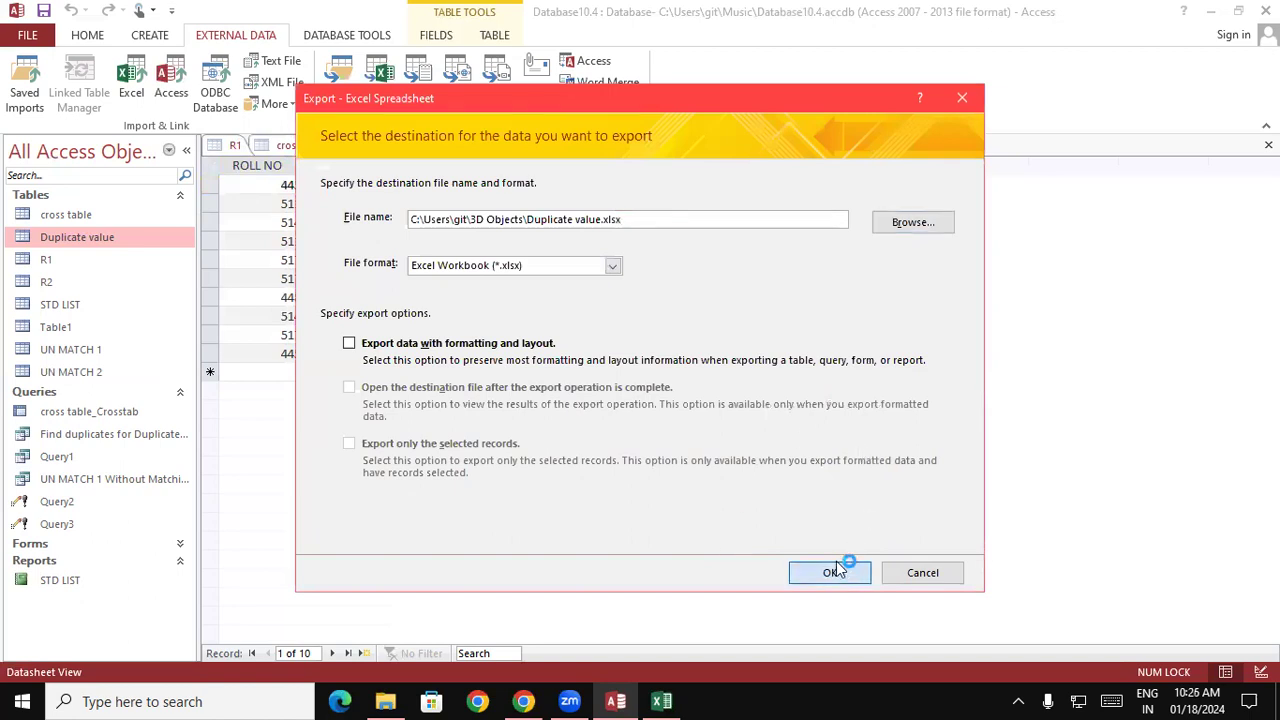
{"action": "left_click", "coordinate": [945, 589]}
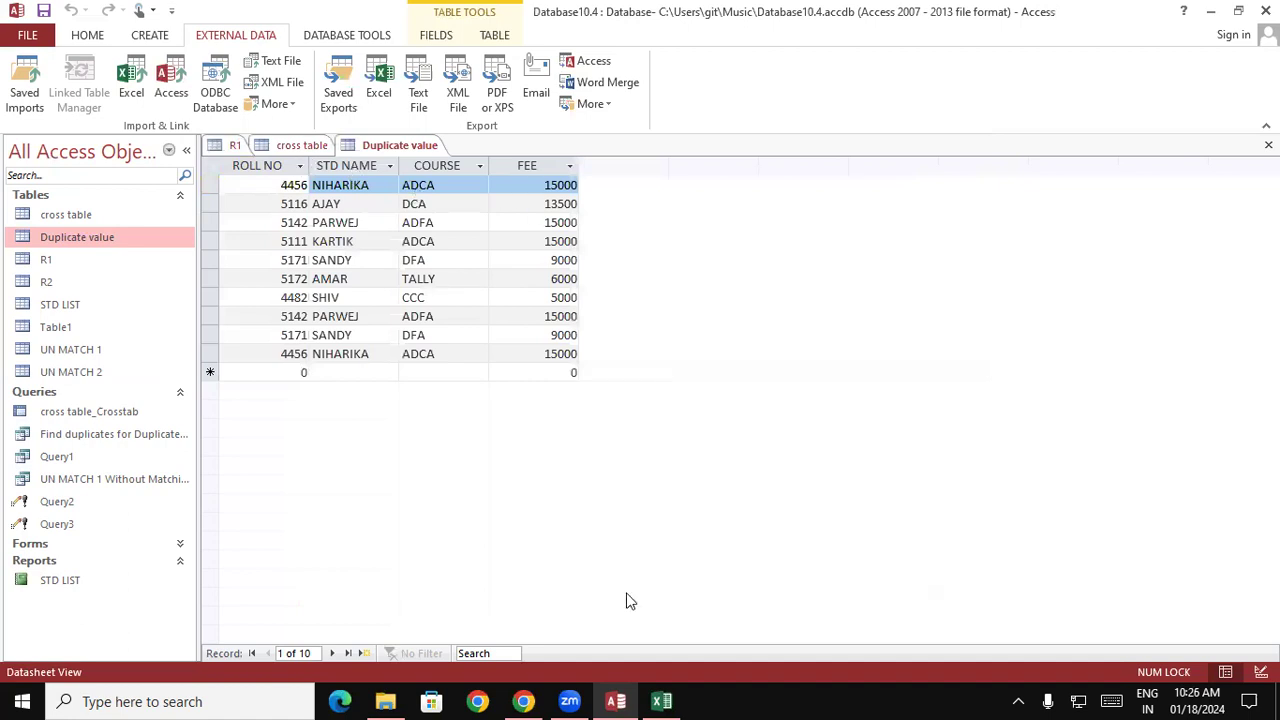
- Open Duplicate value.xlsx from 3D Objects, inspect its cells, then close it and Table1
{"action": "left_click", "coordinate": [386, 701]}
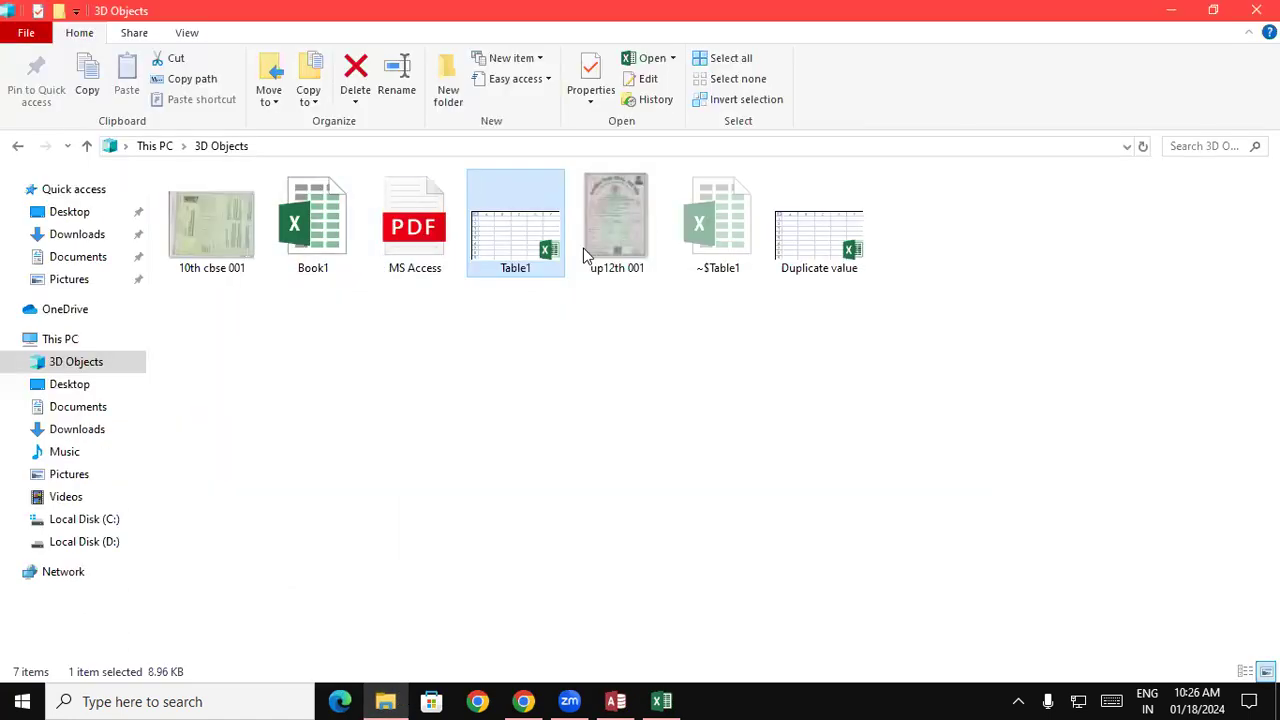
{"action": "double_click", "coordinate": [818, 262]}
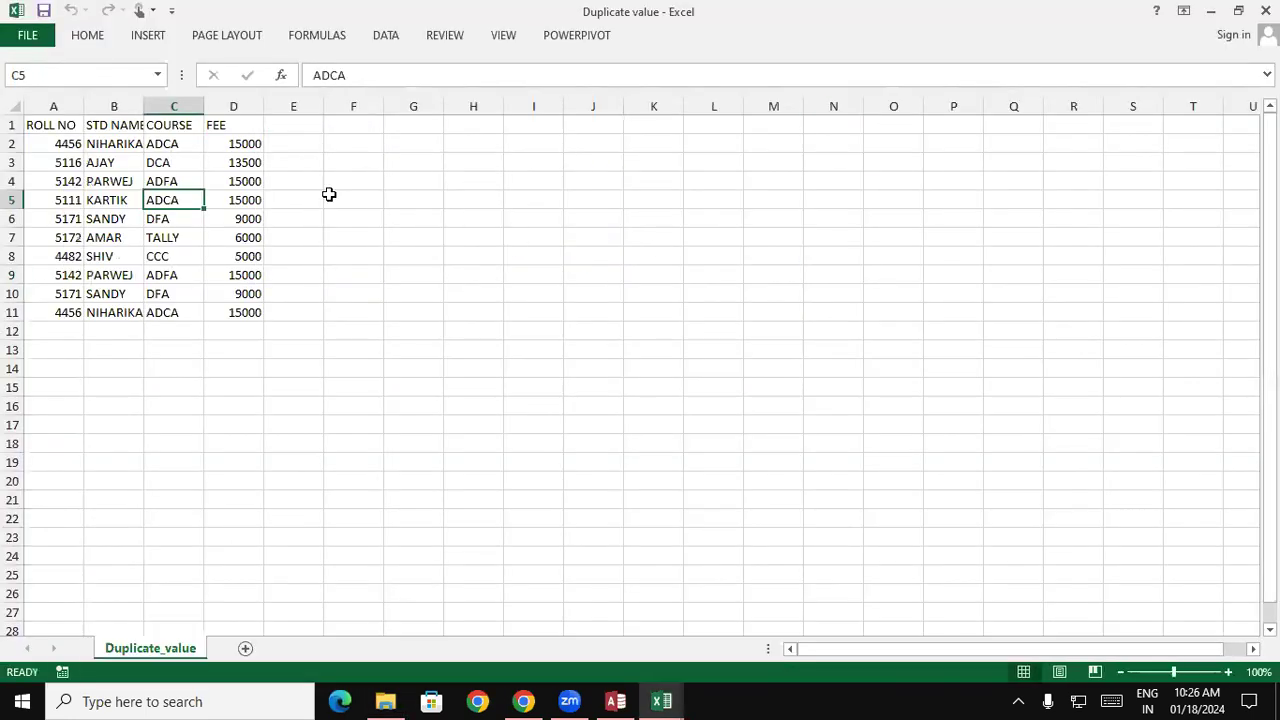
{"action": "left_click", "coordinate": [60, 128]}
{"action": "left_click", "coordinate": [105, 142]}
{"action": "left_click", "coordinate": [169, 125]}
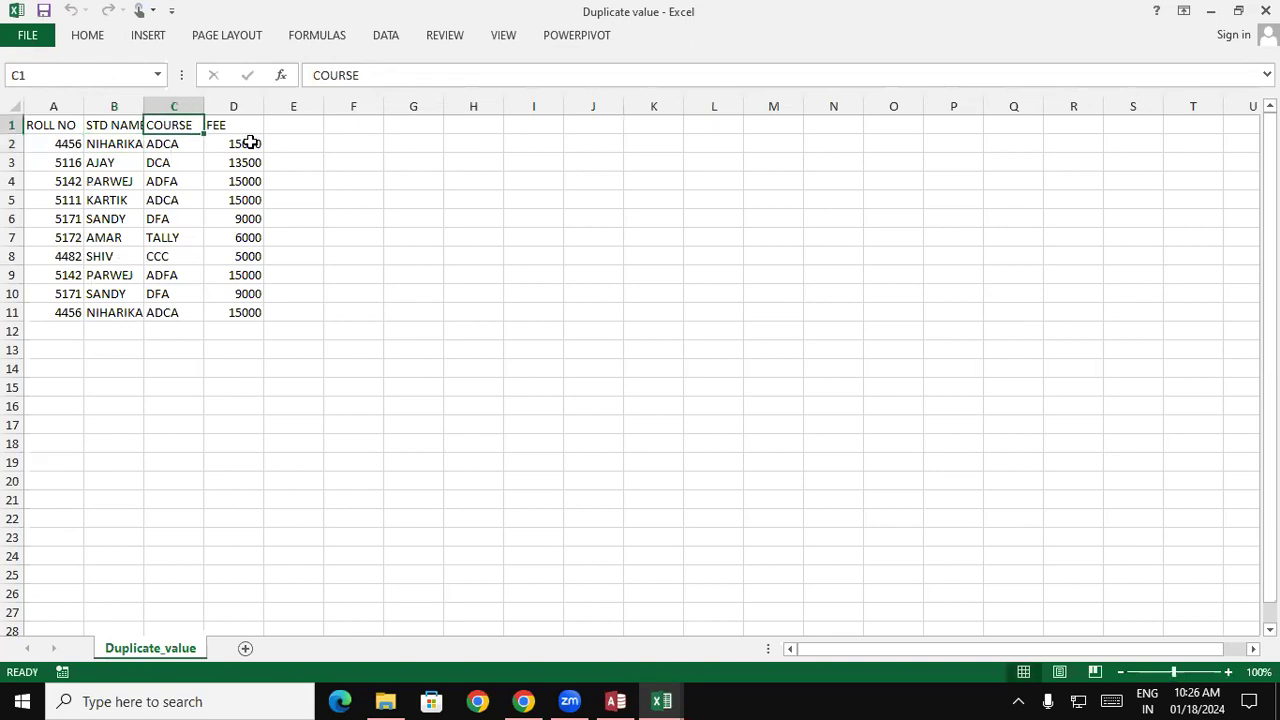
{"action": "left_click", "coordinate": [250, 144]}
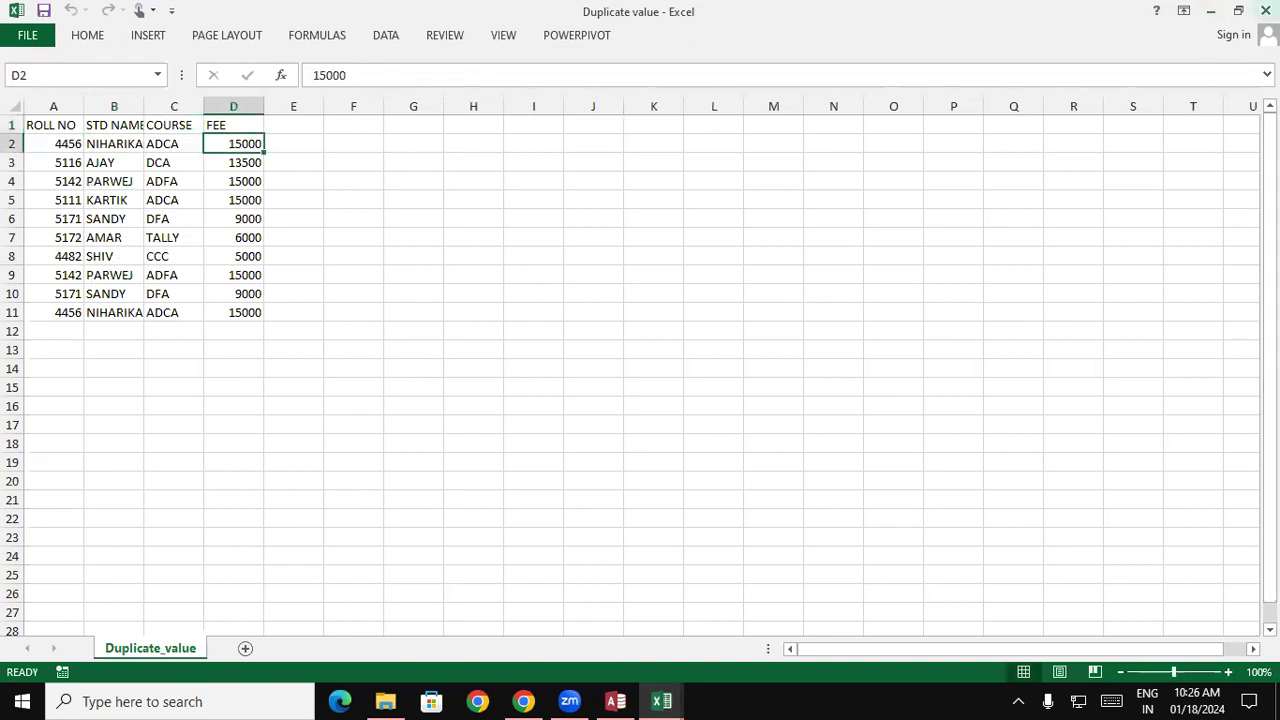
{"action": "left_click", "coordinate": [1265, 10]}
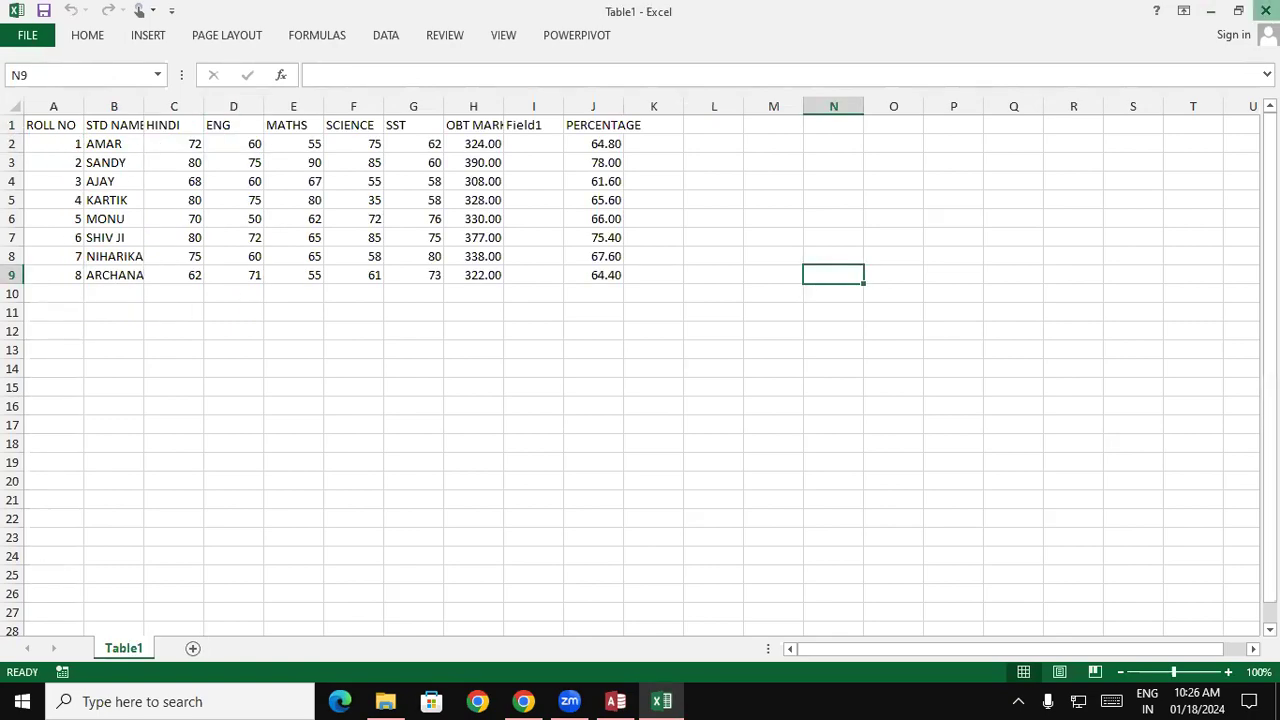
{"action": "left_click", "coordinate": [1265, 10]}
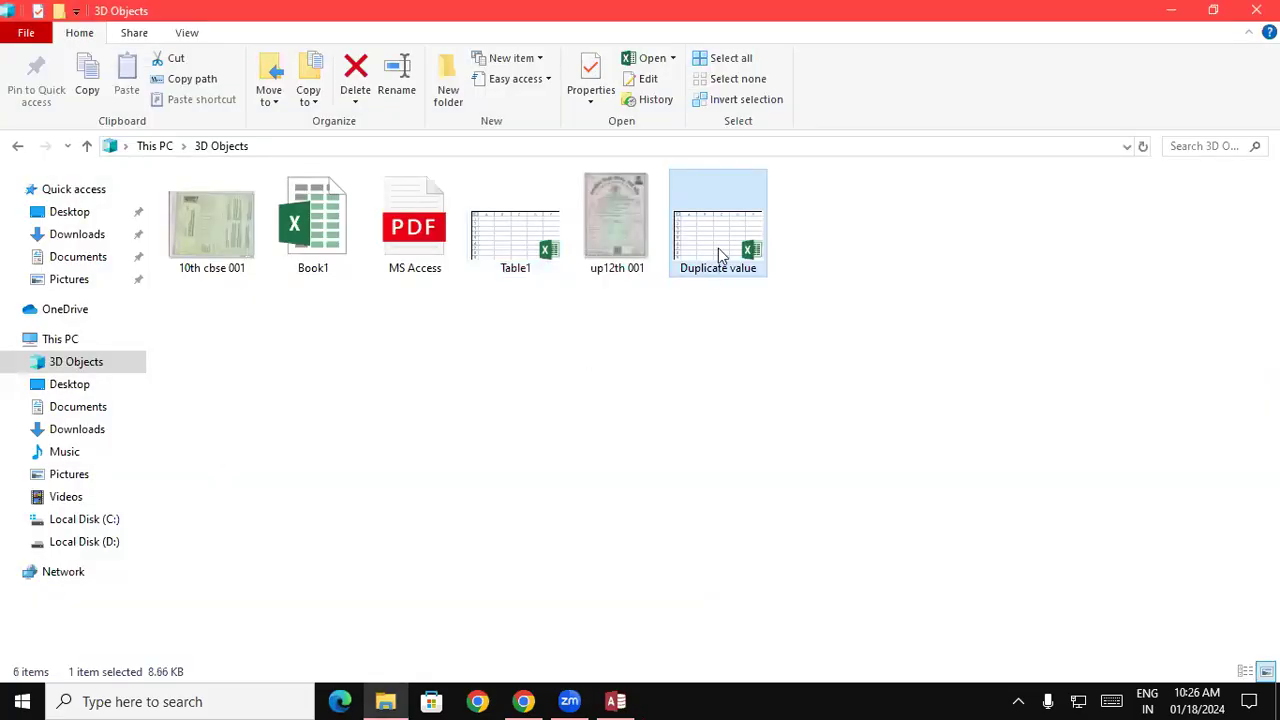
- Delete the Duplicate value and Table1 files from the 3D Objects folder
{"action": "key", "text": "Delete"}
{"action": "left_click", "coordinate": [530, 230]}
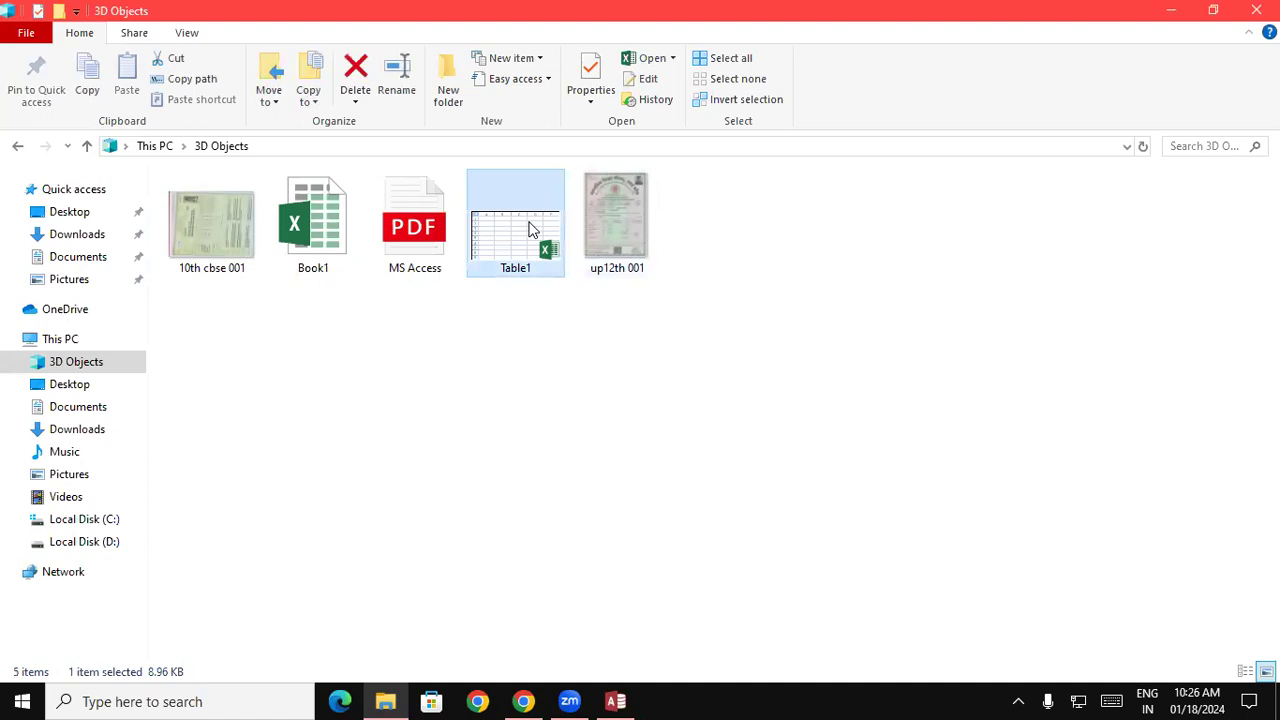
{"action": "key", "text": "Delete"}
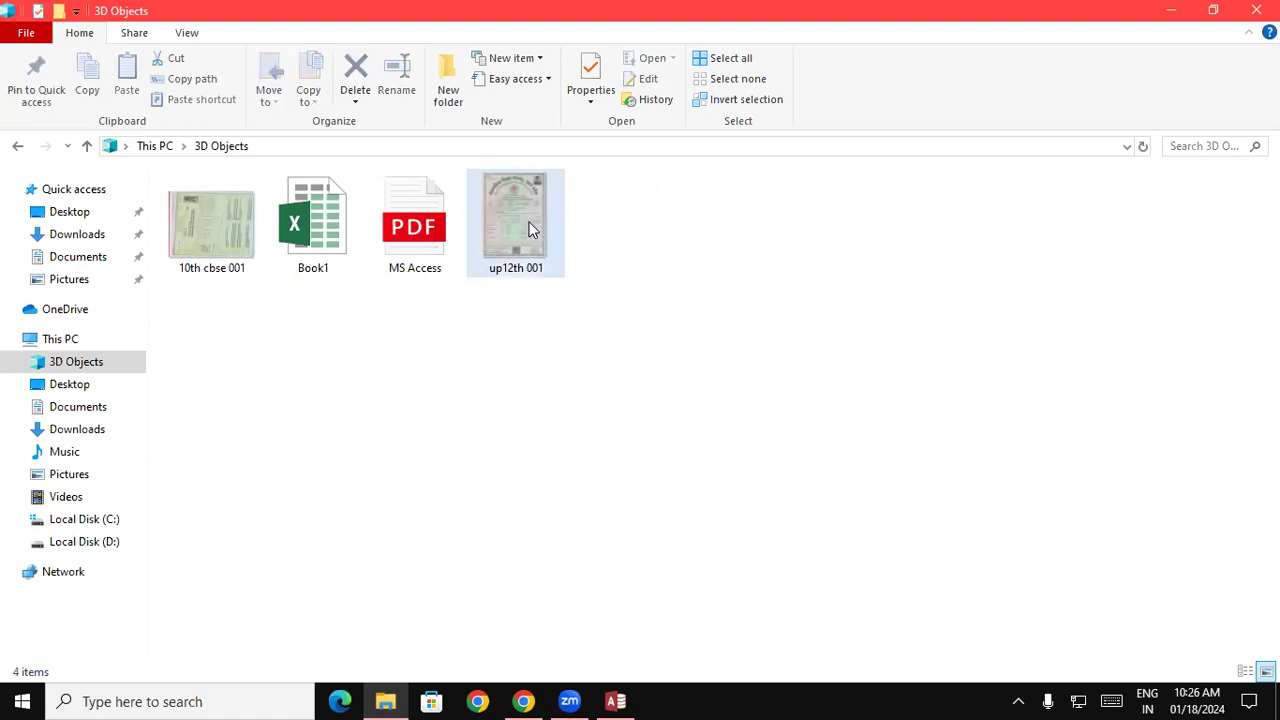
- Start Excel from the Run box and create a blank workbook
{"action": "key", "text": "super+r"}
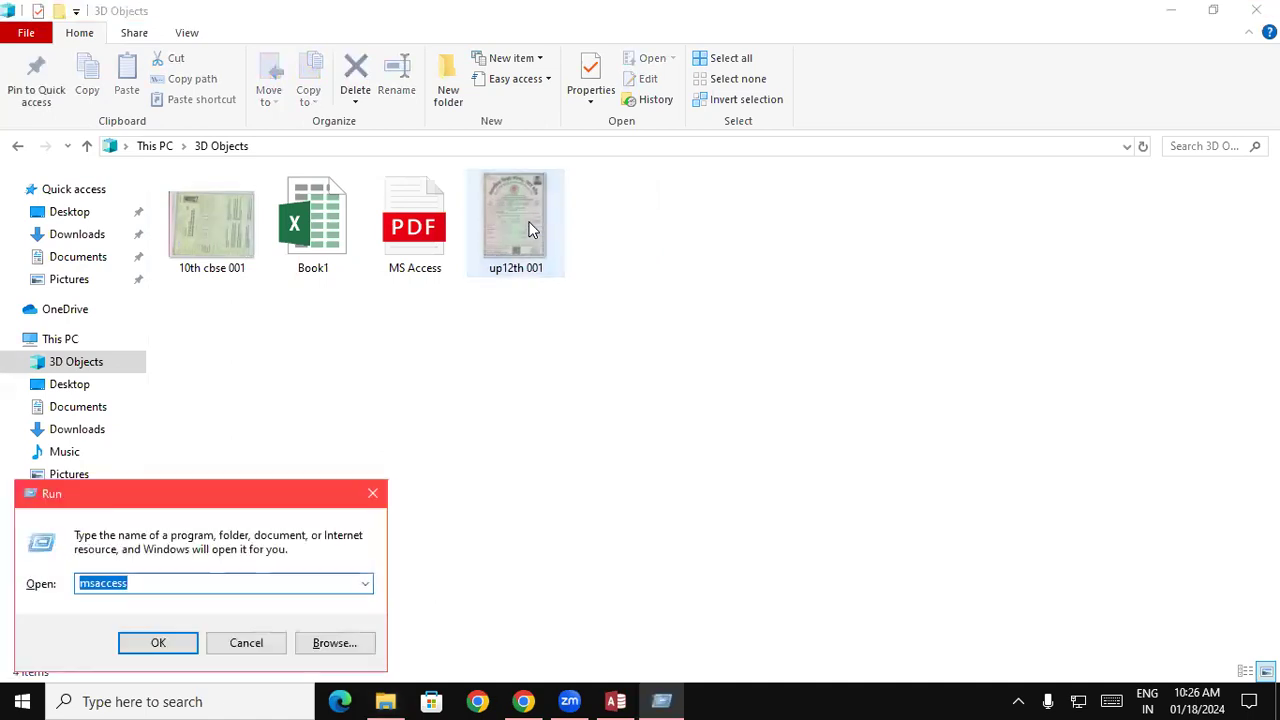
{"action": "type", "text": "exce"}
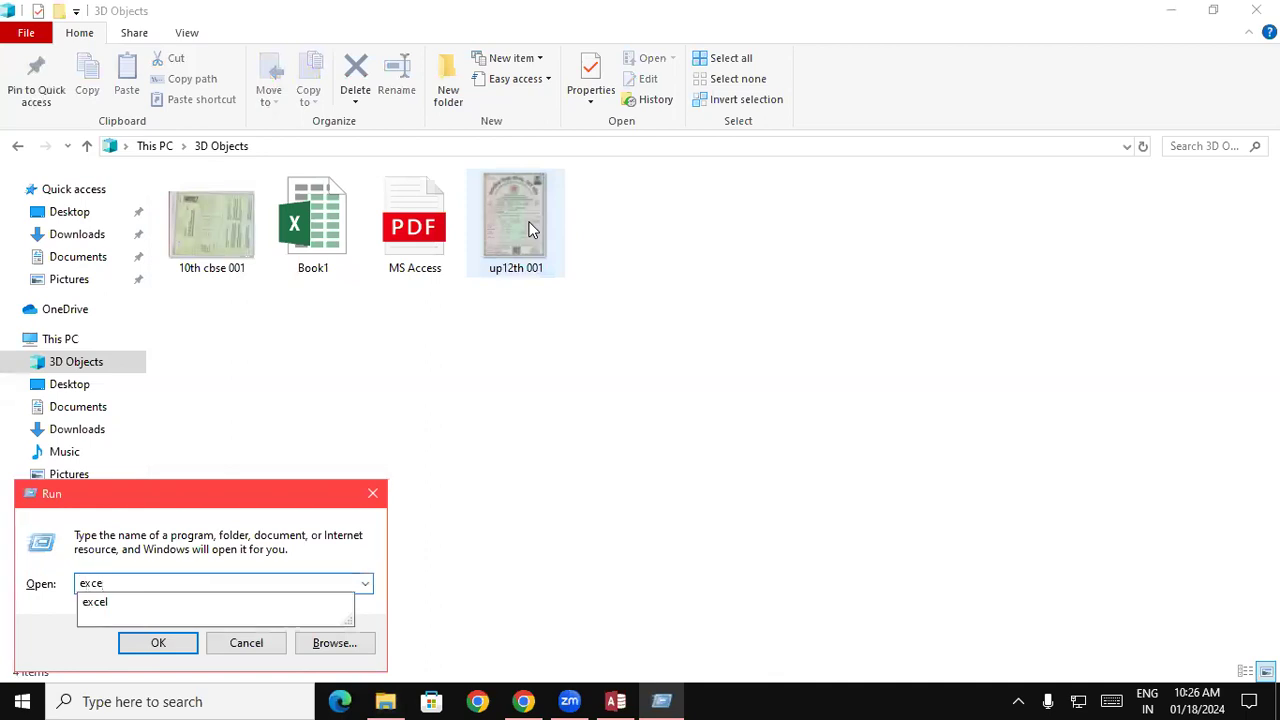
{"action": "type", "text": "l"}
{"action": "key", "text": "Return"}
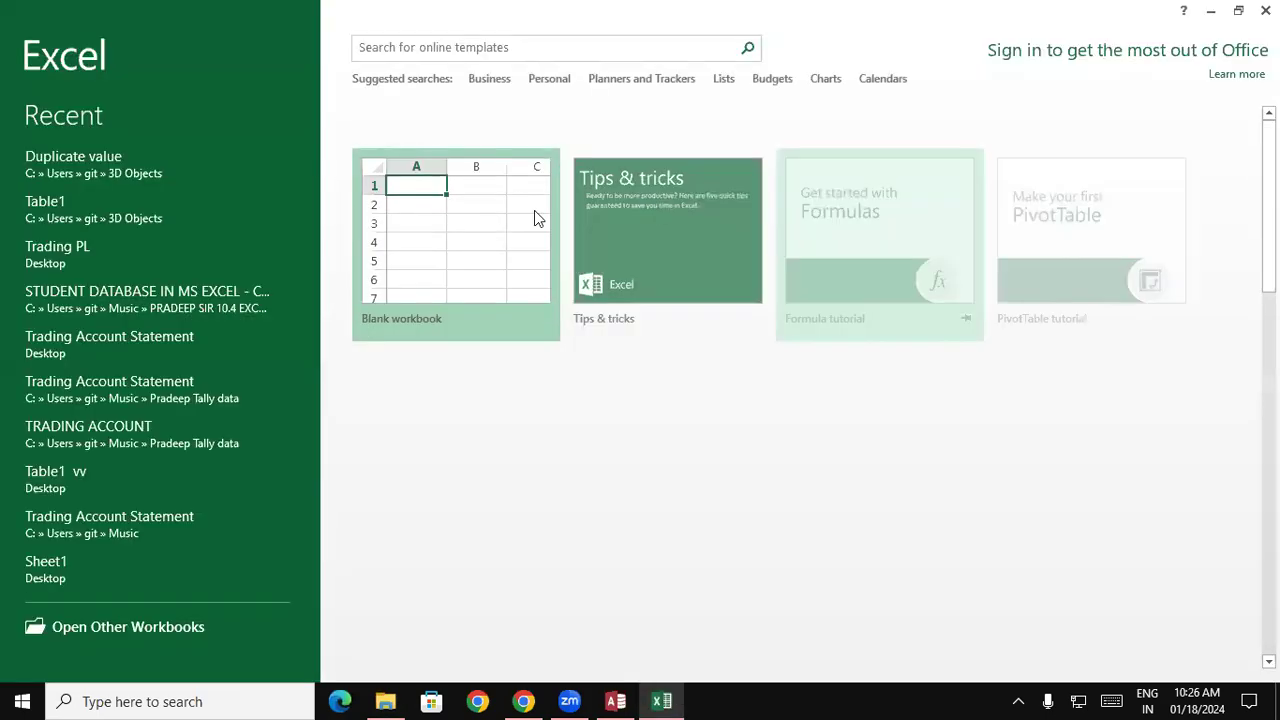
{"action": "double_click", "coordinate": [449, 220]}
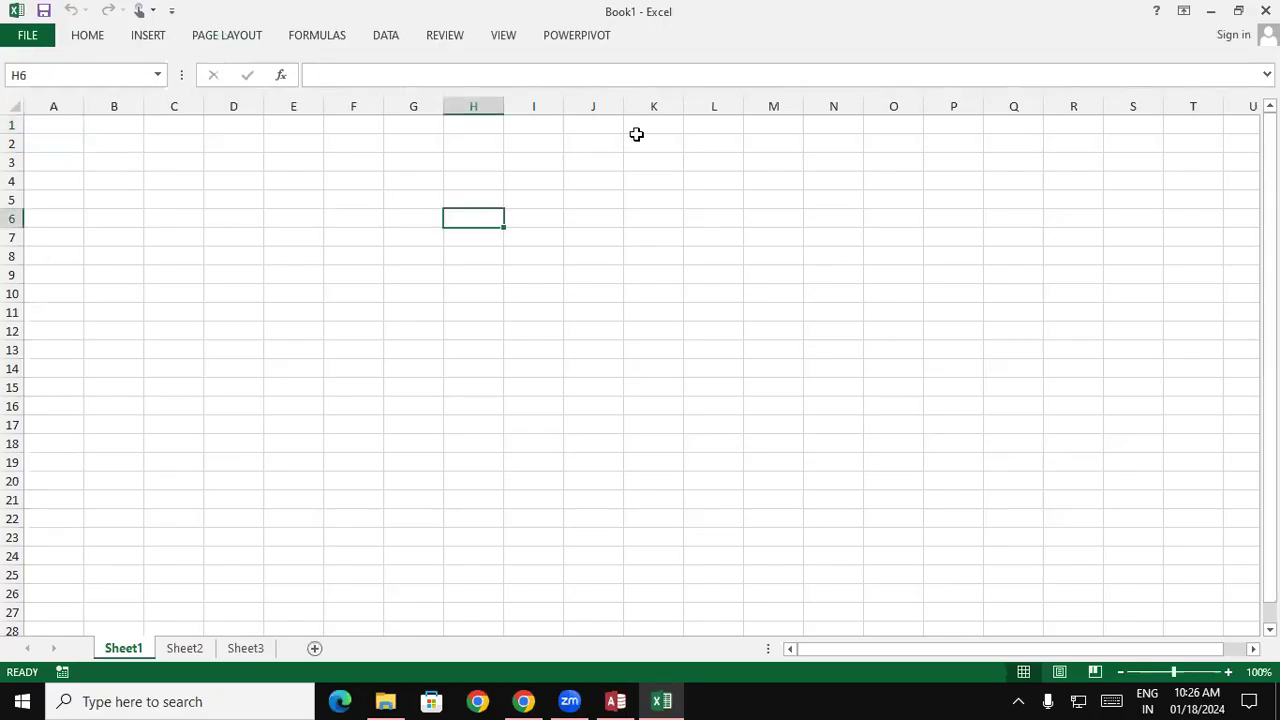
- Enter the heading STD NAME in cell B2
{"action": "left_click", "coordinate": [125, 146]}
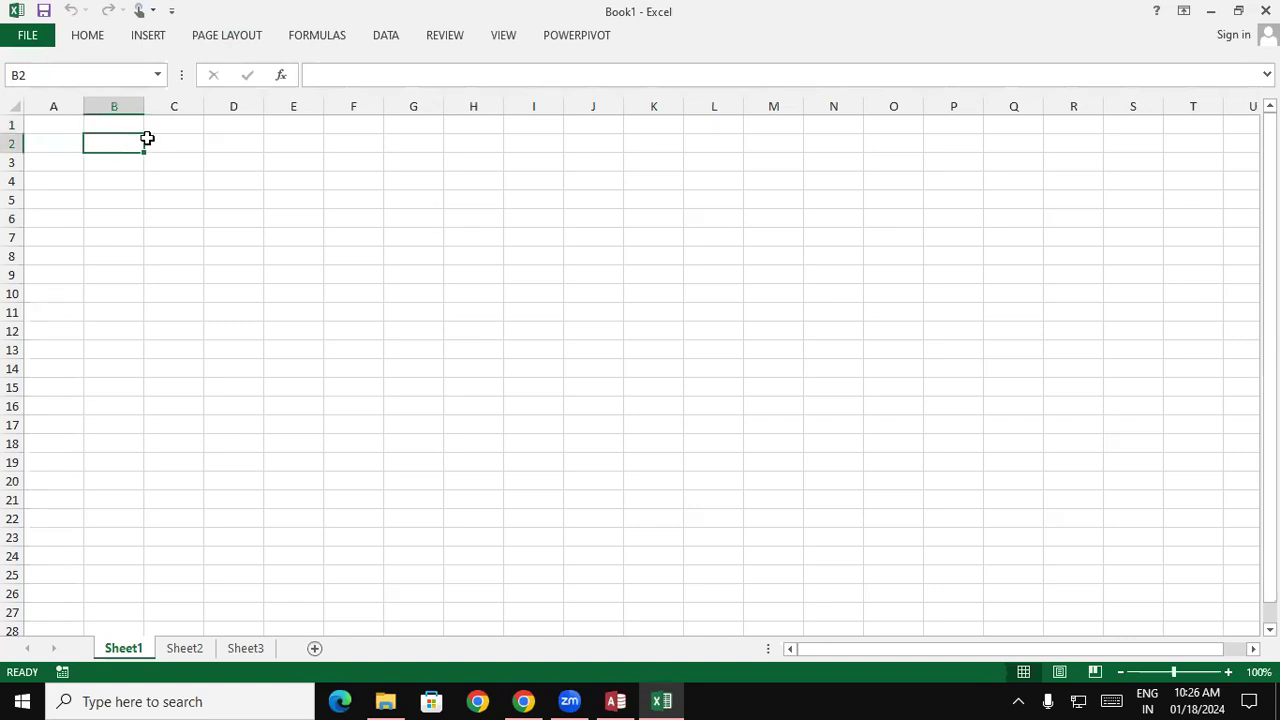
{"action": "type", "text": "STD NA"}
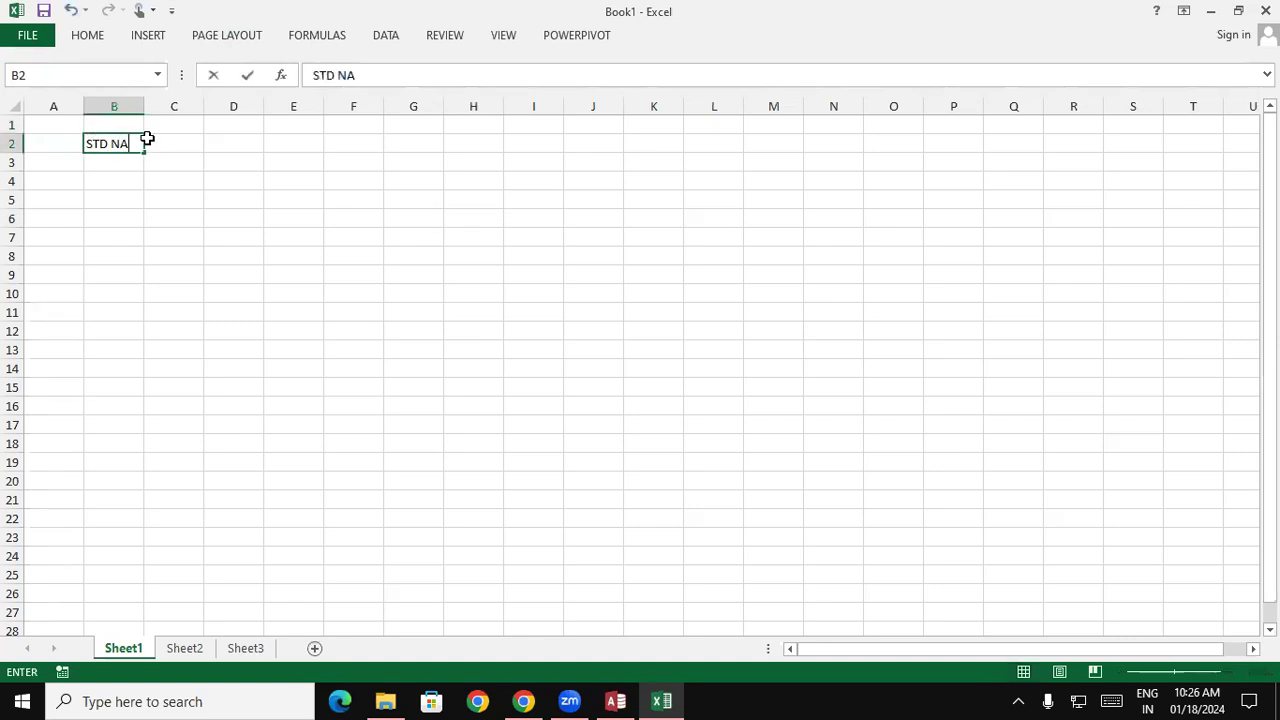
{"action": "type", "text": "ME"}
{"action": "left_click", "coordinate": [147, 141]}
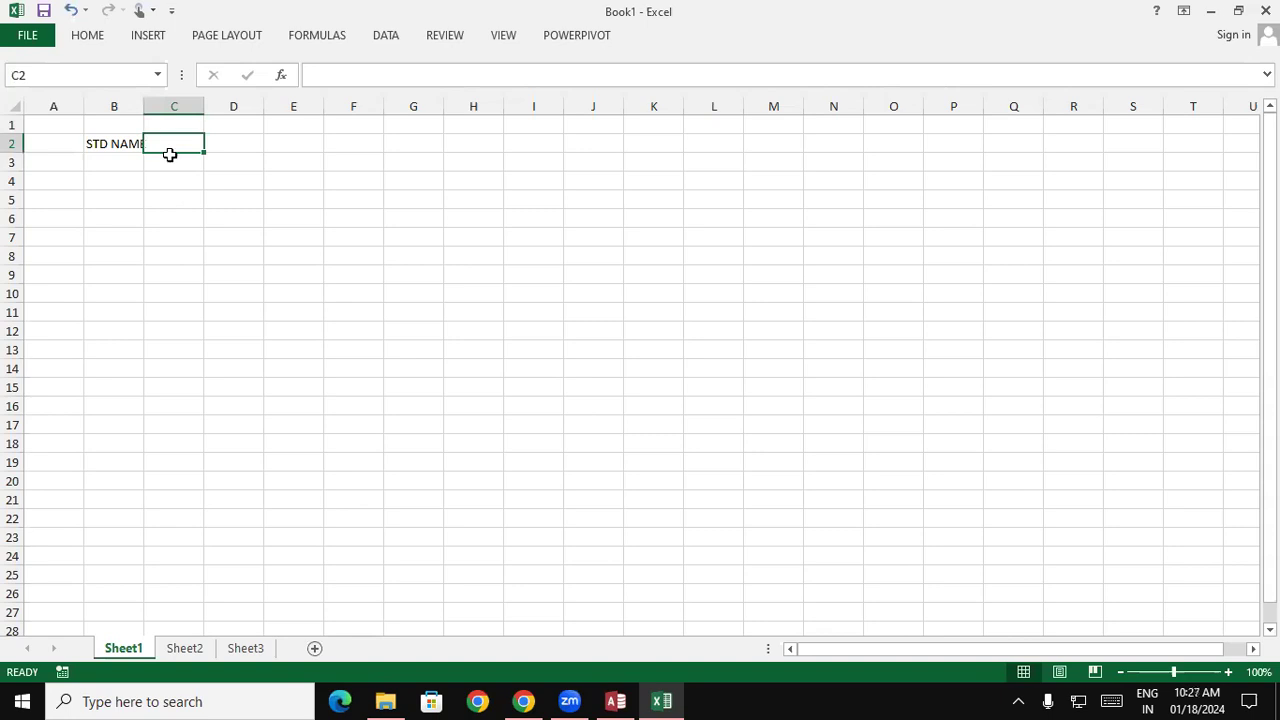
- List AJAY, SANDY, PARWEJ, KARTIK and GAURAV in B3:B7
{"action": "left_click", "coordinate": [117, 161]}
{"action": "type", "text": "AJAY"}
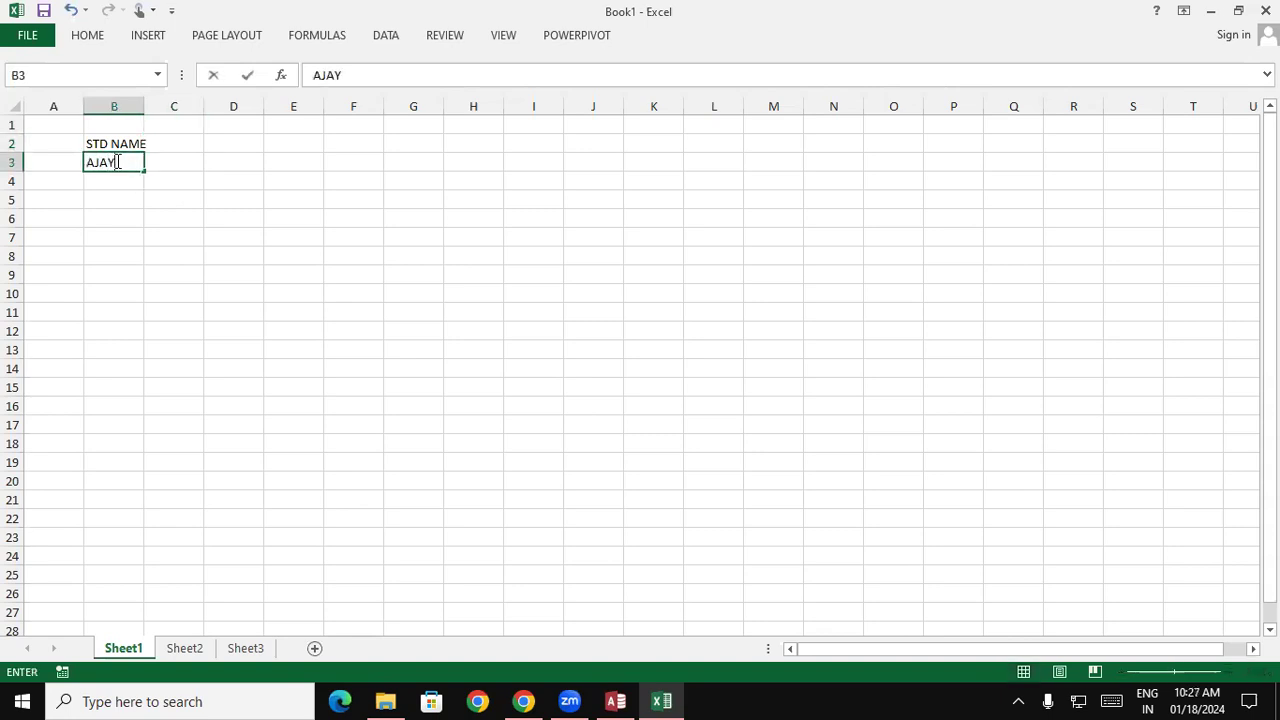
{"action": "key", "text": "Return"}
{"action": "type", "text": "SANDY"}
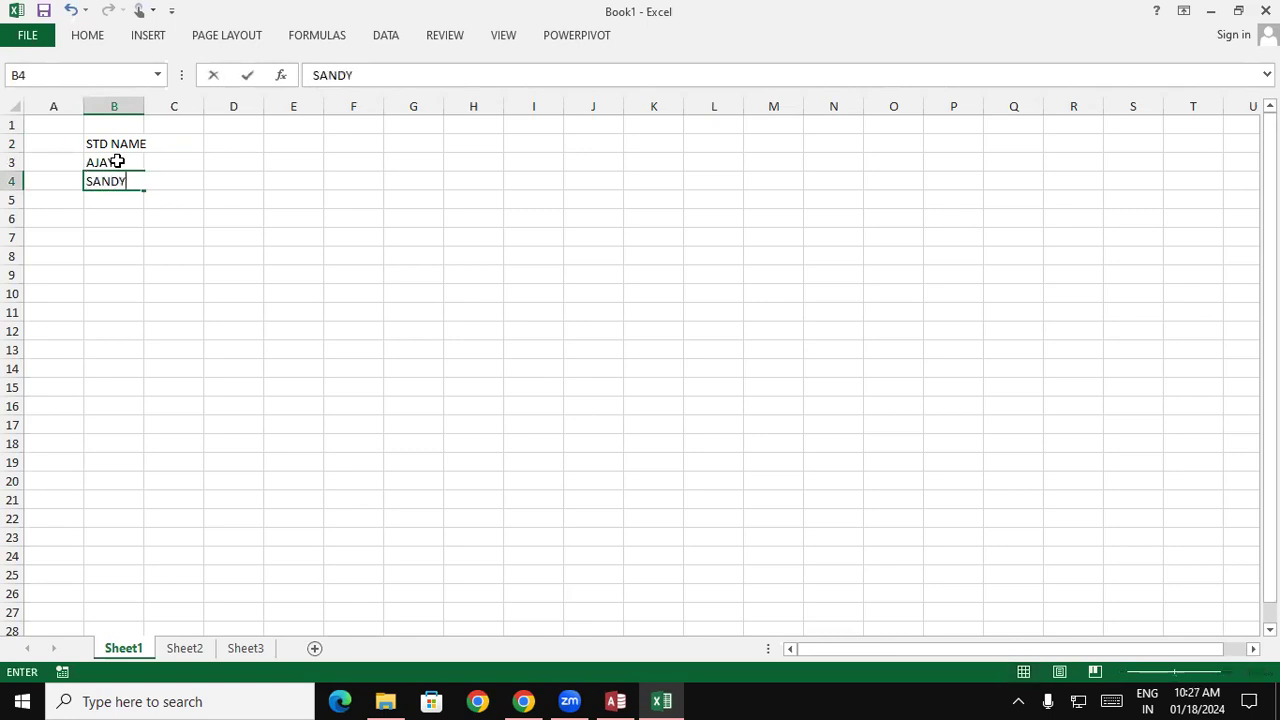
{"action": "key", "text": "Return"}
{"action": "type", "text": "PARWEJ"}
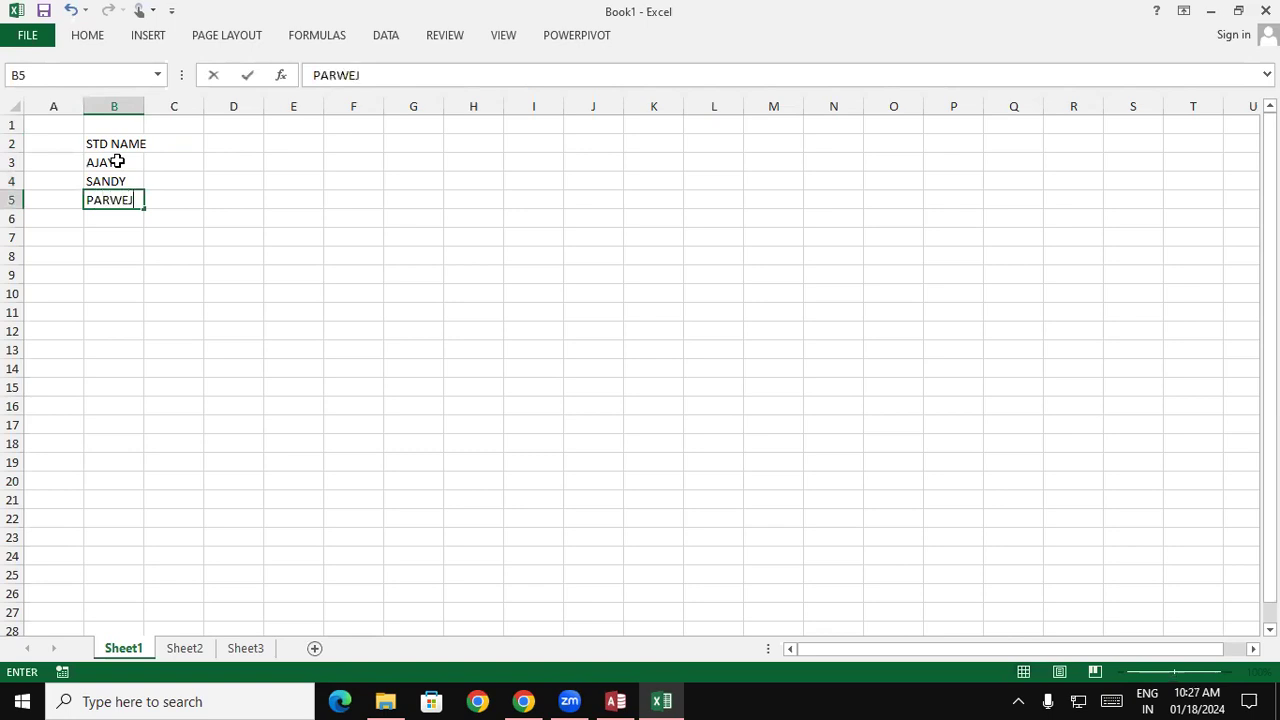
{"action": "key", "text": "Return"}
{"action": "type", "text": "K"}
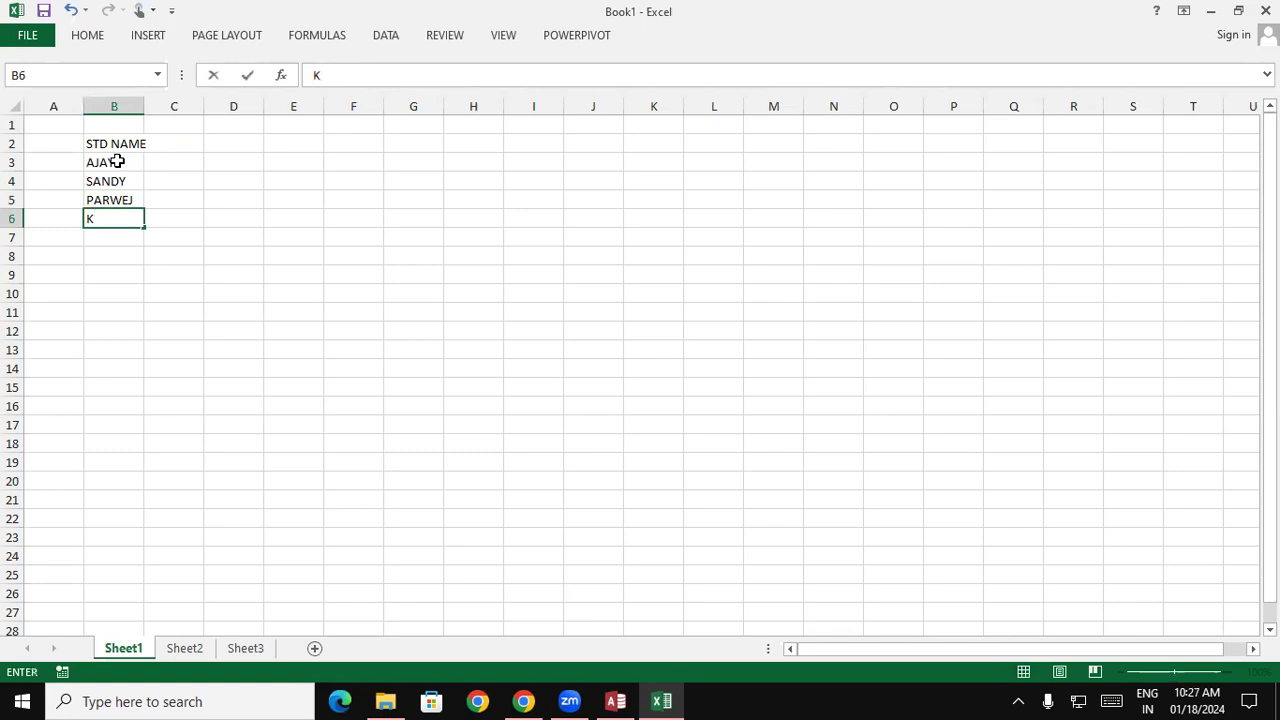
{"action": "type", "text": "ARTI"}
{"action": "type", "text": "K"}
{"action": "key", "text": "Return"}
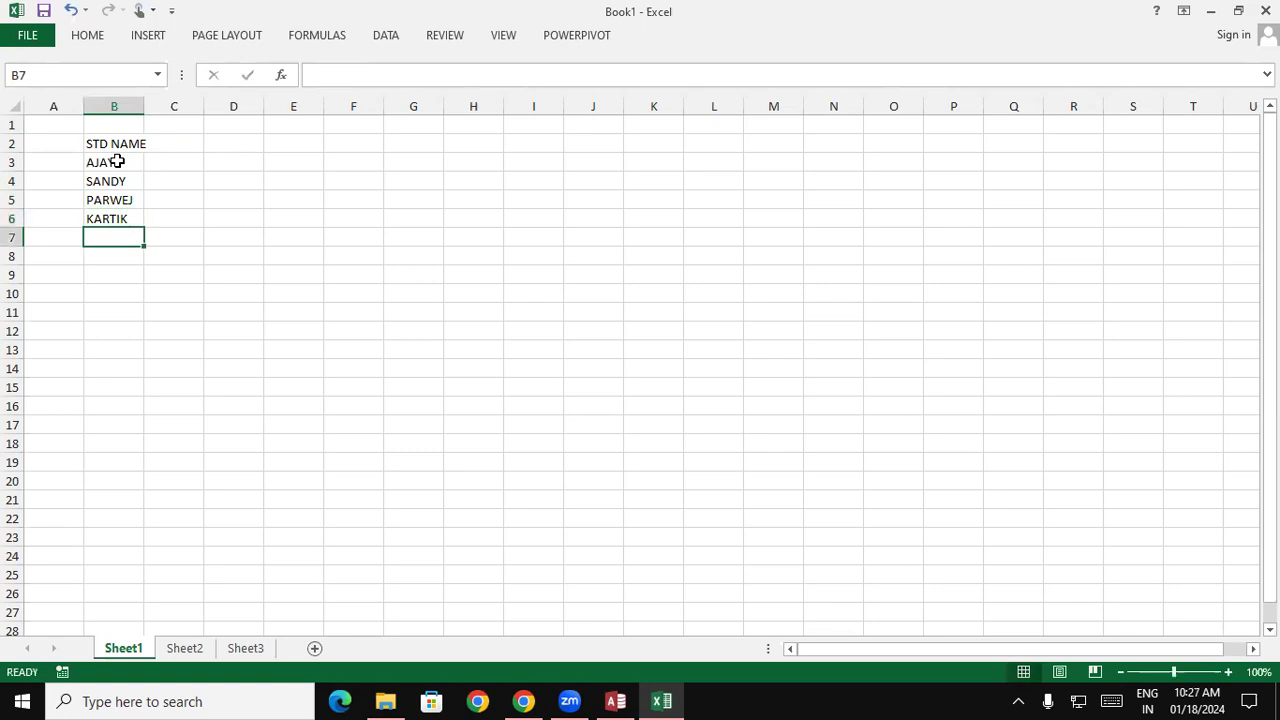
{"action": "type", "text": "GAURAV"}
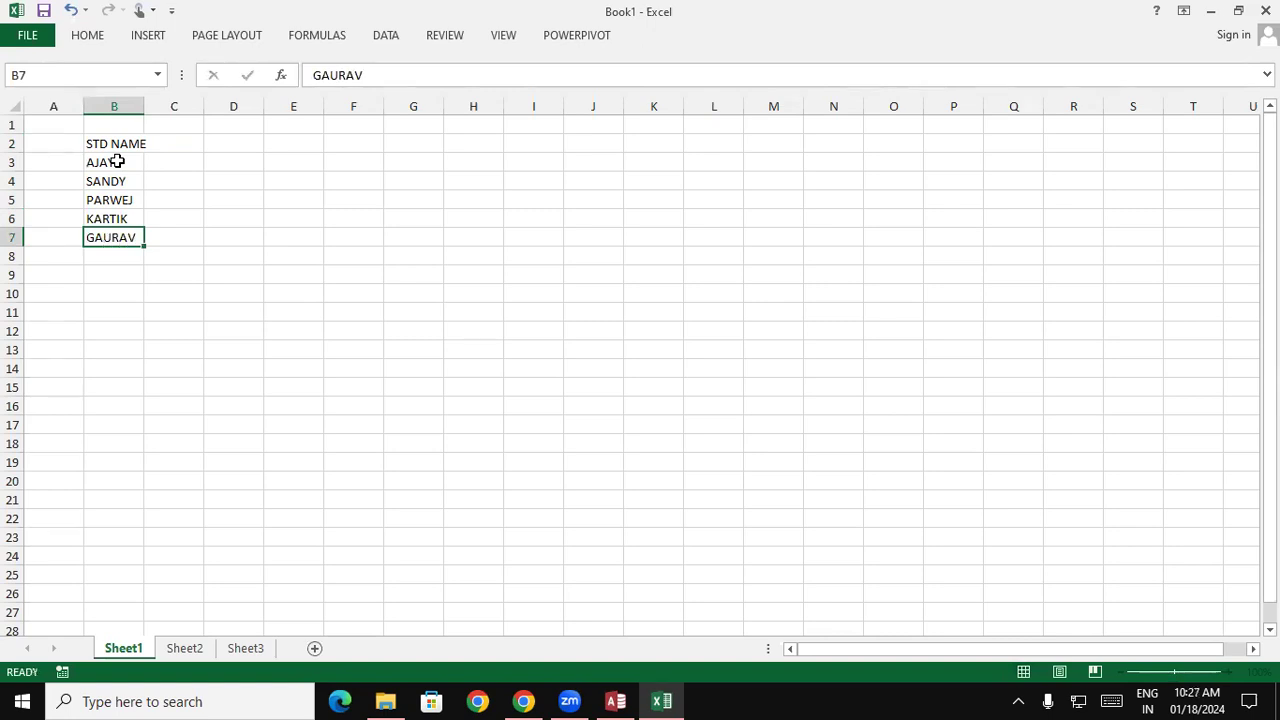
{"action": "key", "text": "Return"}
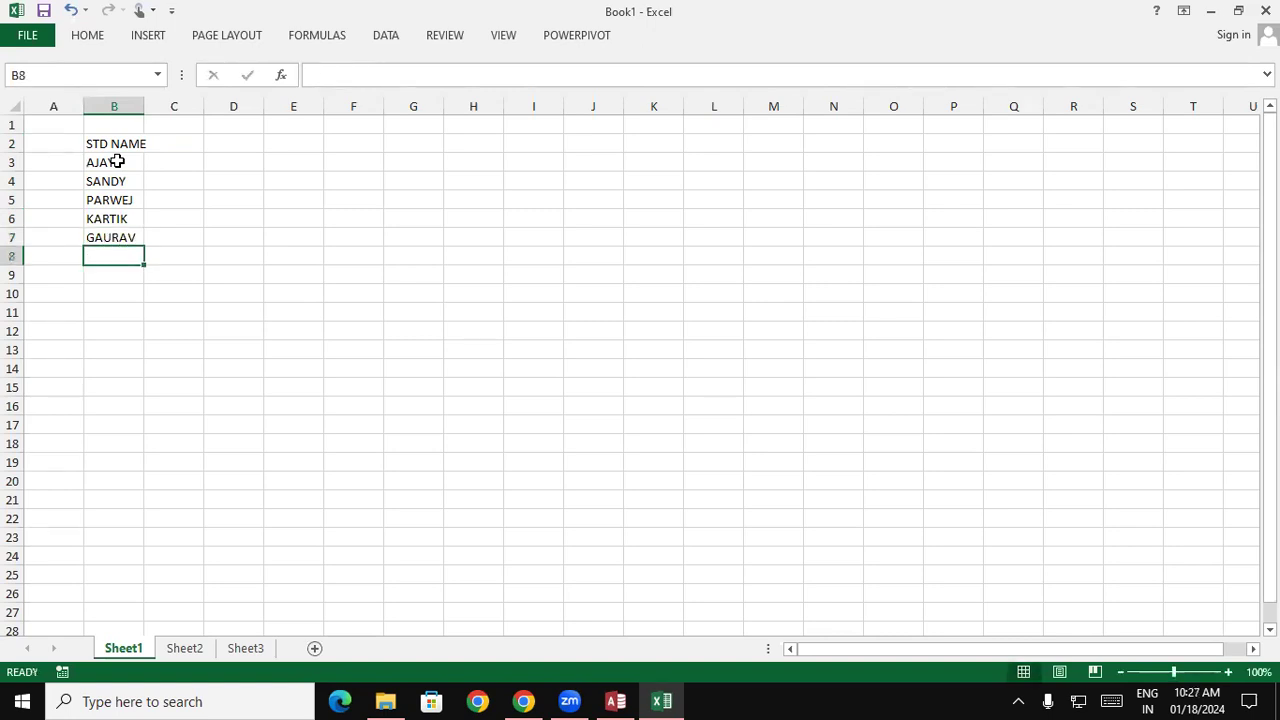
{"action": "left_click", "coordinate": [132, 140]}
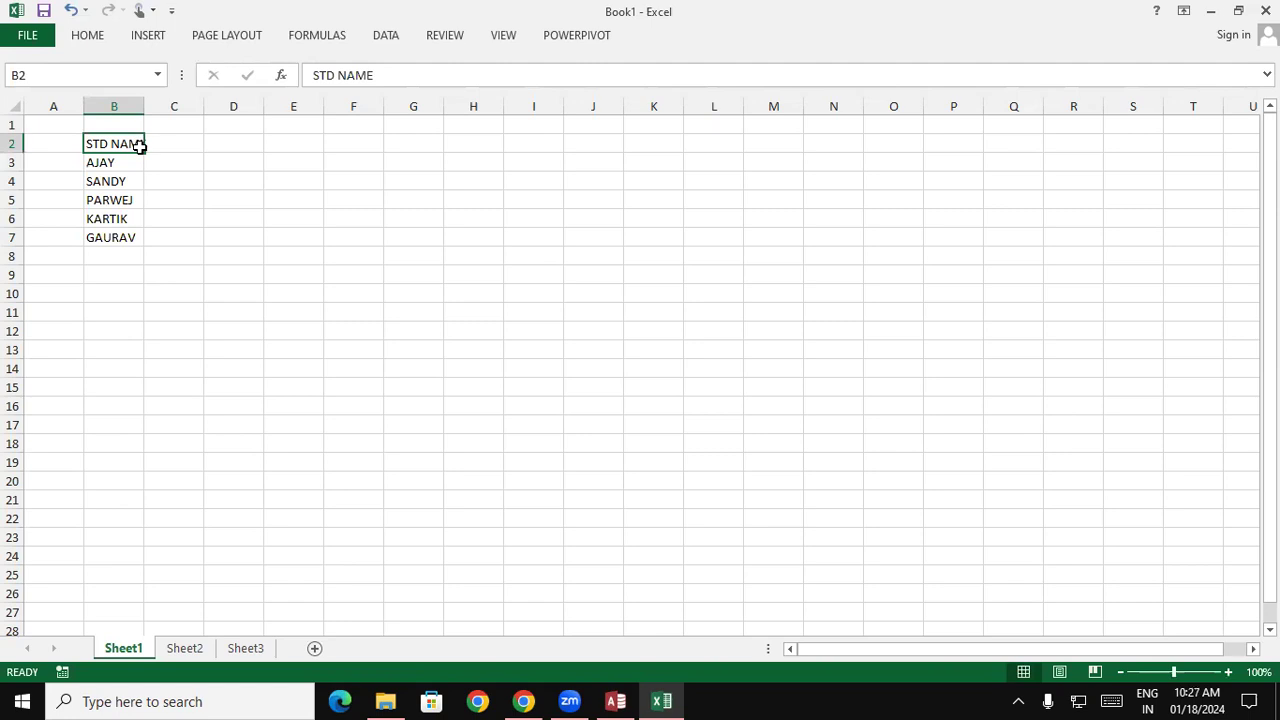
- Make the STD NAME heading bold and keep the ribbon pinned open
{"action": "left_click", "coordinate": [92, 37]}
{"action": "left_click", "coordinate": [160, 97]}
{"action": "key", "text": "ctrl+F1"}
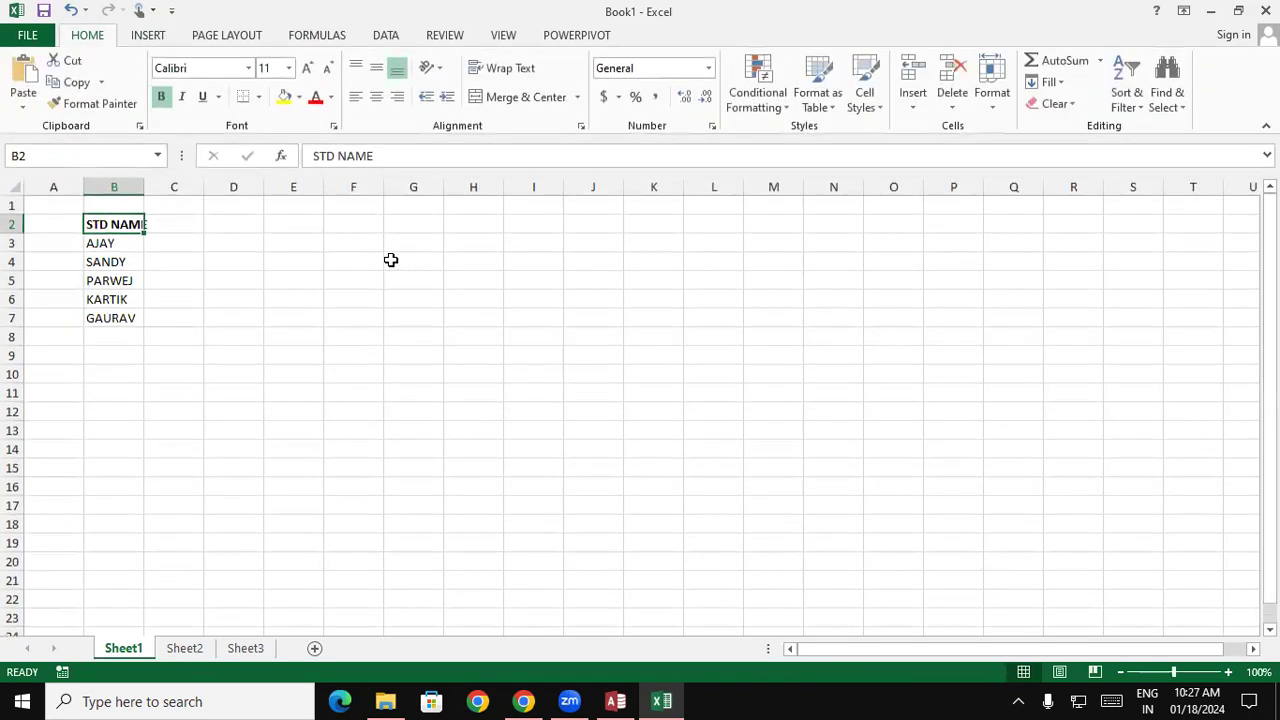
- Enter COURSE in C2 with ADCA, DFA, ADFA, TALLY and OM in C3:C7
{"action": "left_click", "coordinate": [155, 224]}
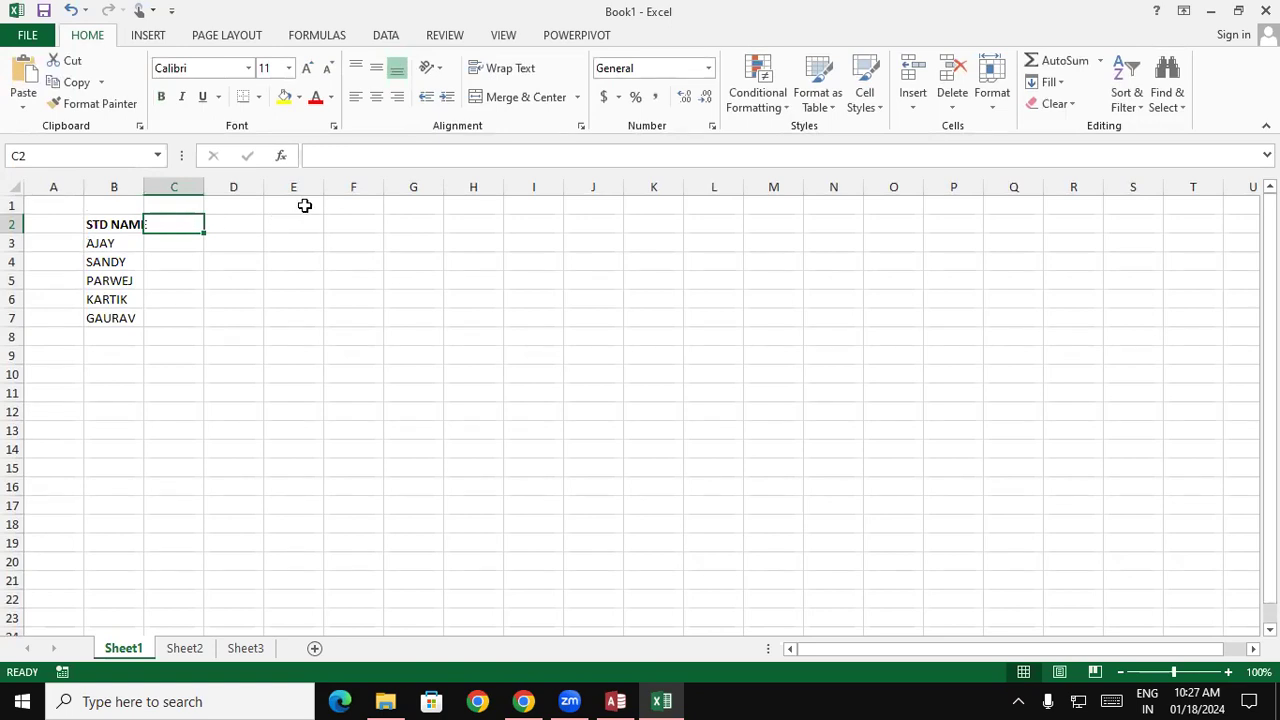
{"action": "type", "text": "COURSE"}
{"action": "key", "text": "ctrl+Return"}
{"action": "key", "text": "Return"}
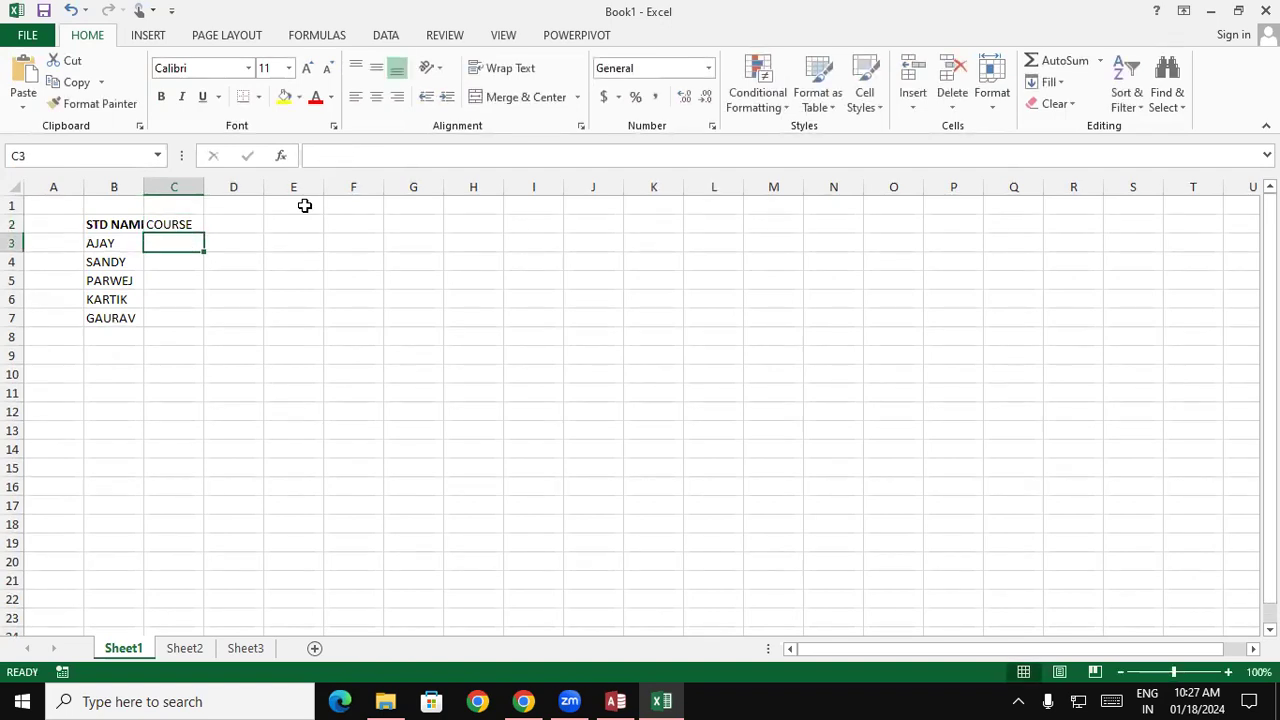
{"action": "type", "text": "A"}
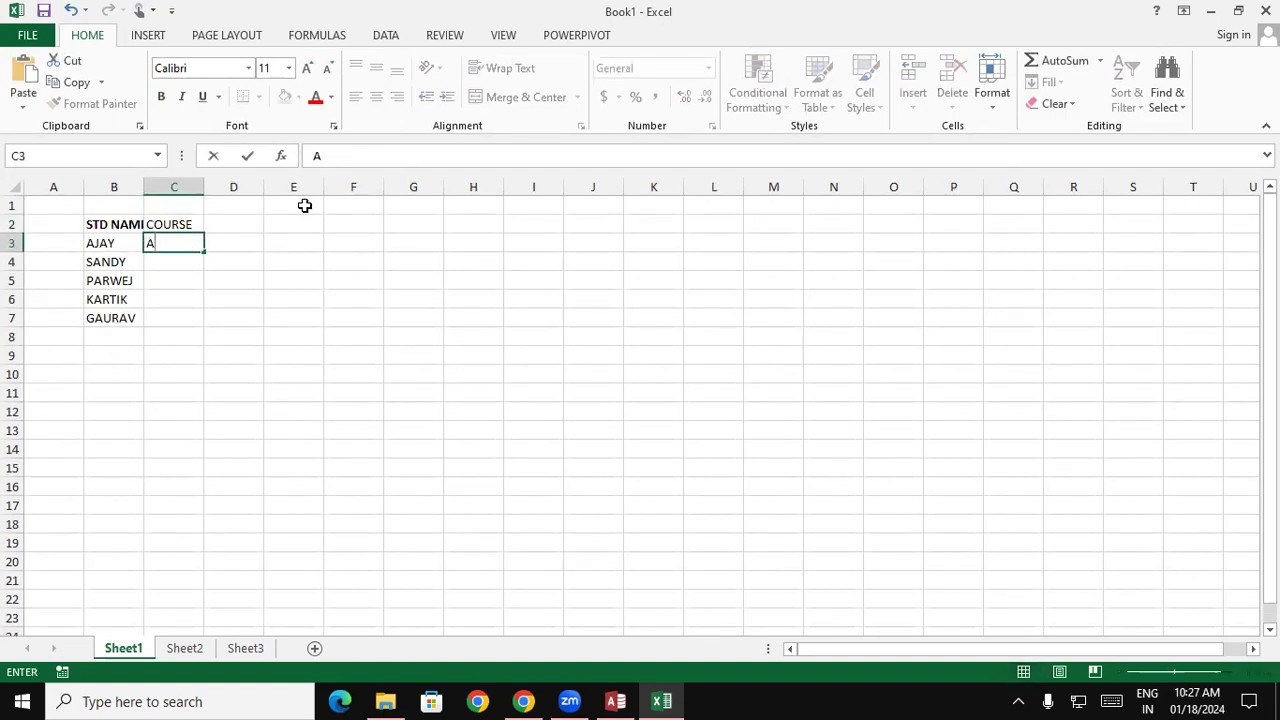
{"action": "type", "text": "DCA"}
{"action": "key", "text": "Return"}
{"action": "type", "text": "DFA"}
{"action": "key", "text": "Return"}
{"action": "type", "text": "ADFA"}
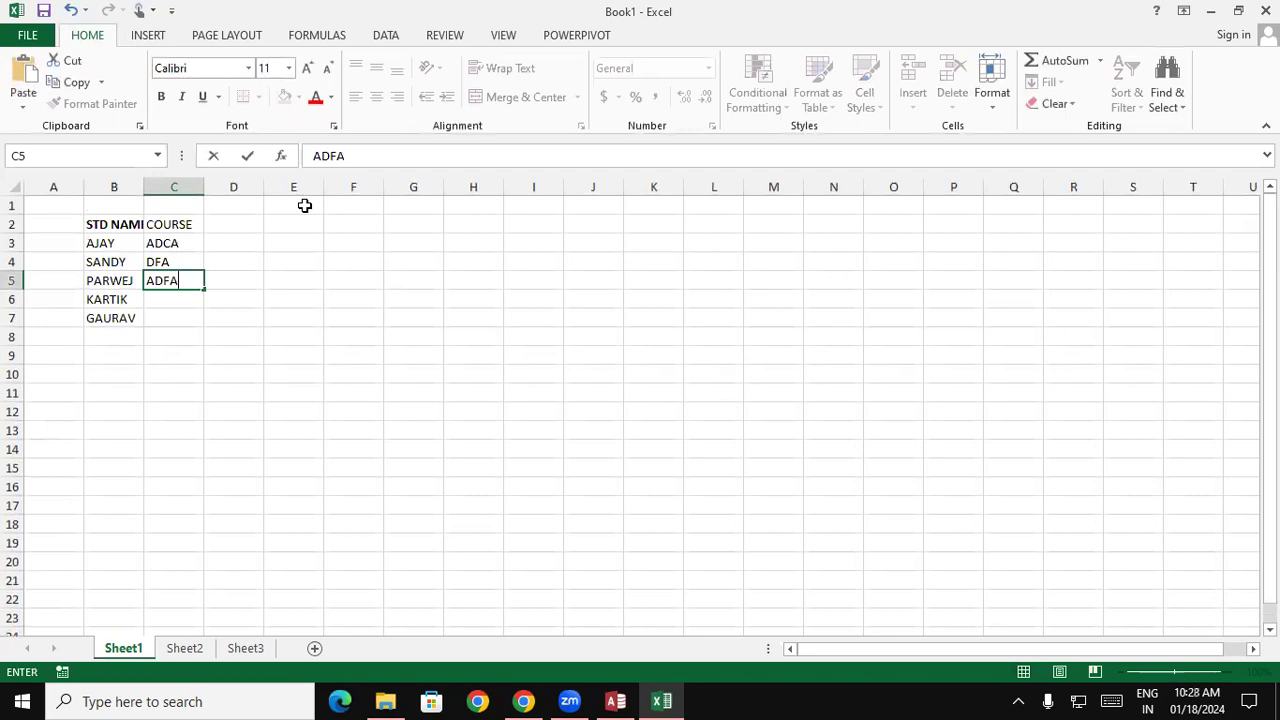
{"action": "key", "text": "Return"}
{"action": "type", "text": "TALLY"}
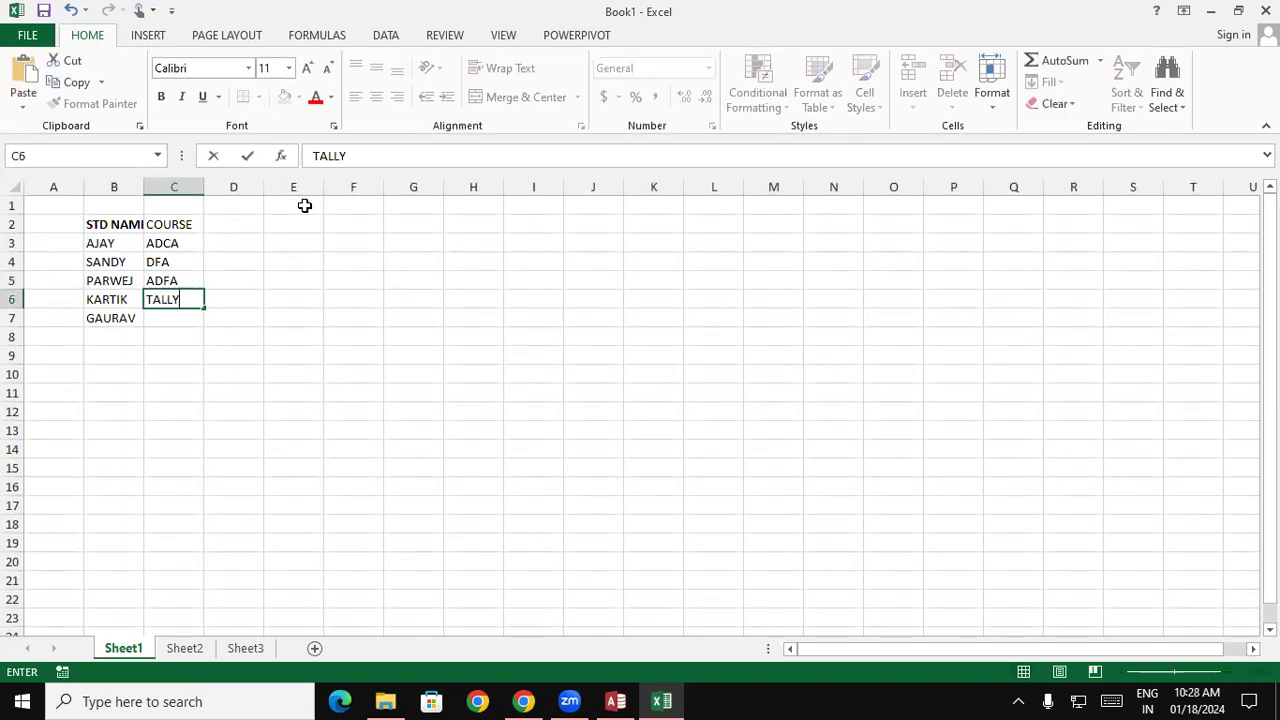
{"action": "key", "text": "Return"}
{"action": "type", "text": "OM"}
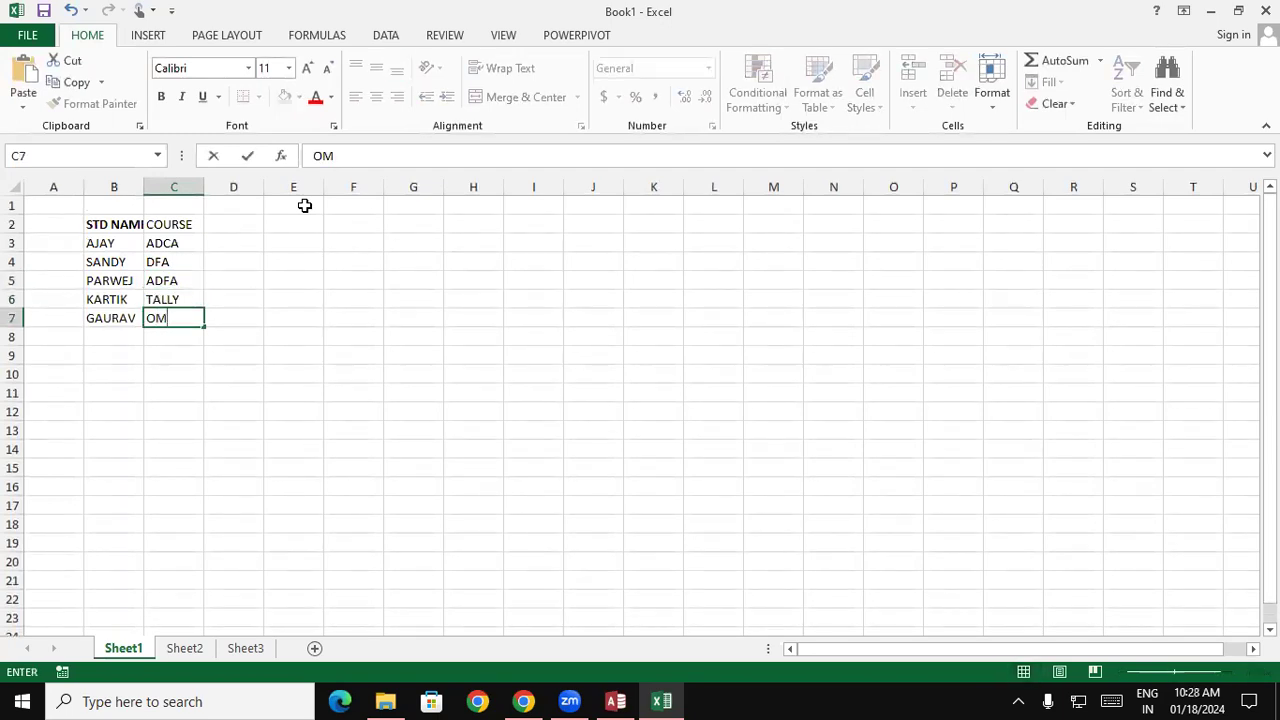
{"action": "left_click", "coordinate": [128, 224]}
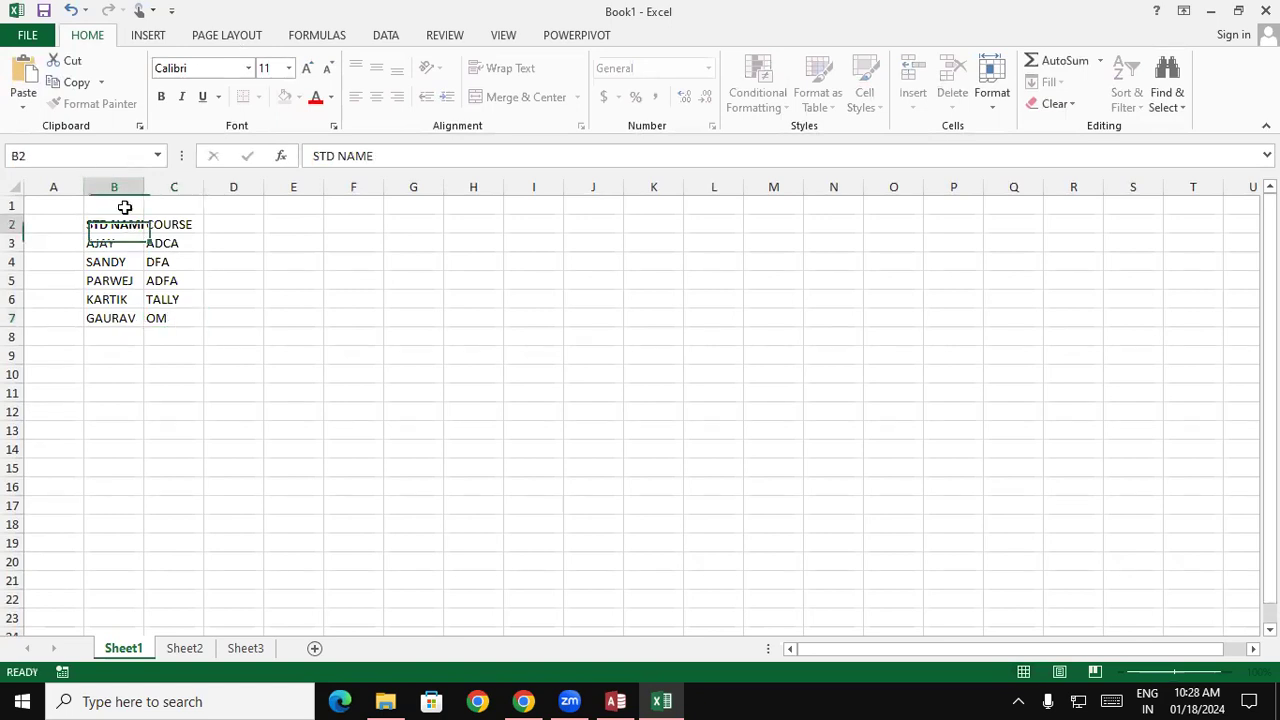
- Copy the bold STD NAME formatting onto COURSE, then add a bold FEE heading in D2
{"action": "left_click", "coordinate": [95, 103]}
{"action": "left_click", "coordinate": [185, 224]}
{"action": "left_click", "coordinate": [232, 219]}
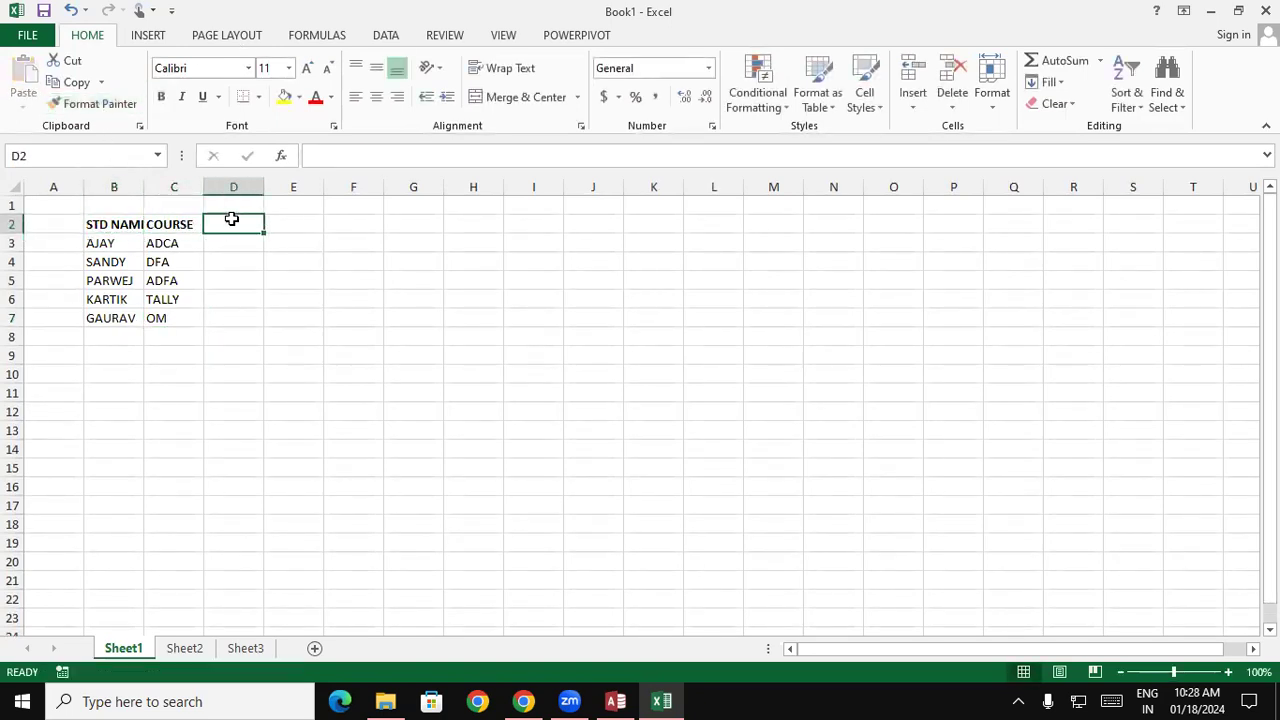
{"action": "type", "text": "FEE"}
{"action": "key", "text": "Tab"}
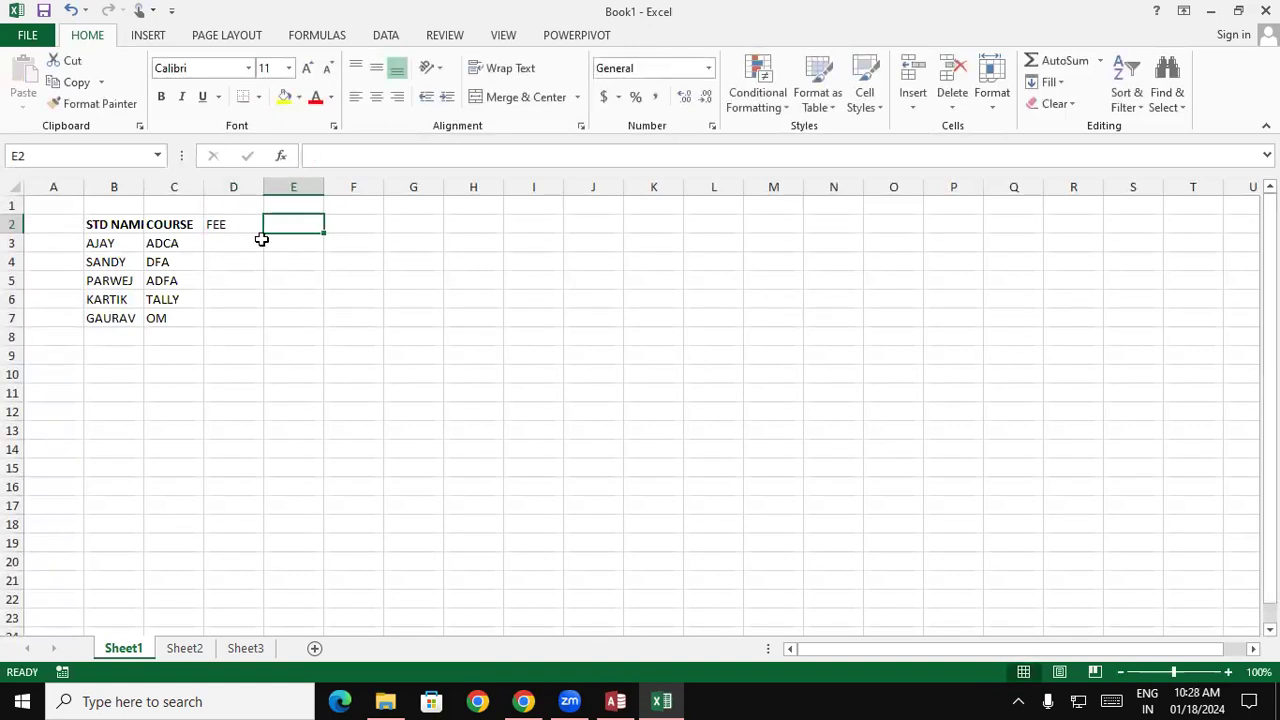
{"action": "left_click", "coordinate": [172, 222]}
{"action": "left_click", "coordinate": [92, 103]}
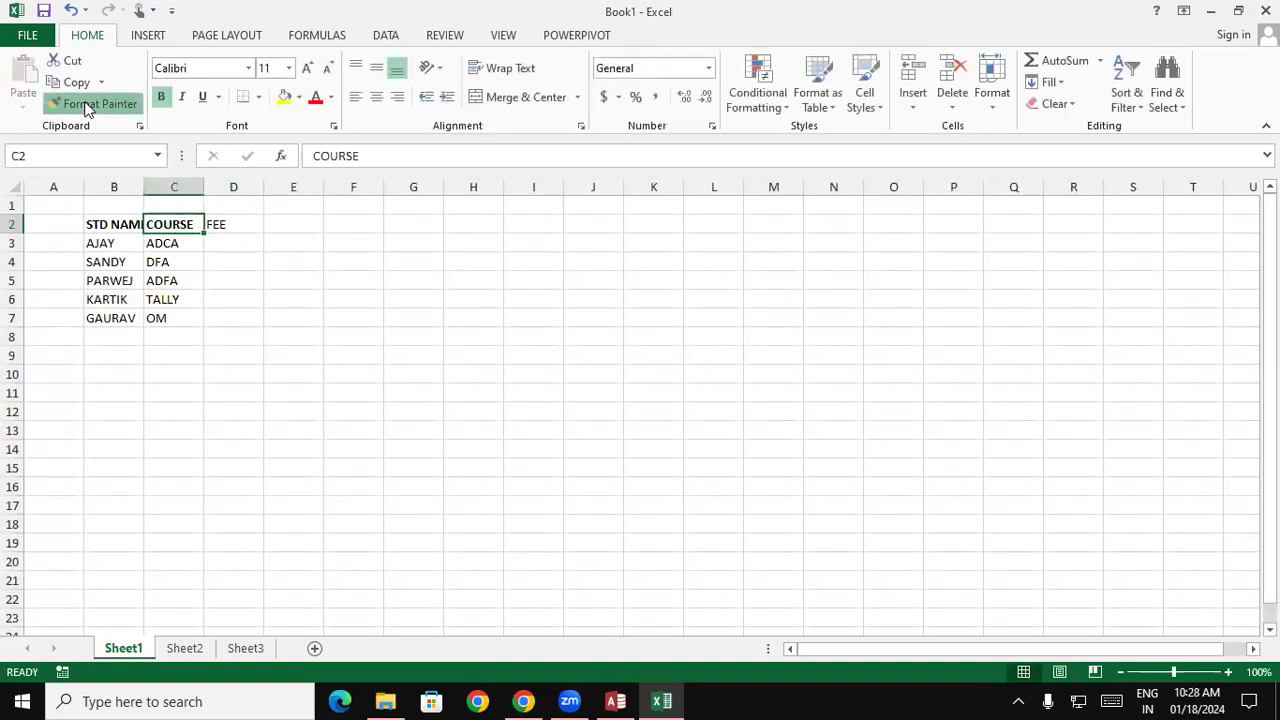
{"action": "left_click", "coordinate": [229, 229]}
{"action": "left_click", "coordinate": [221, 242]}
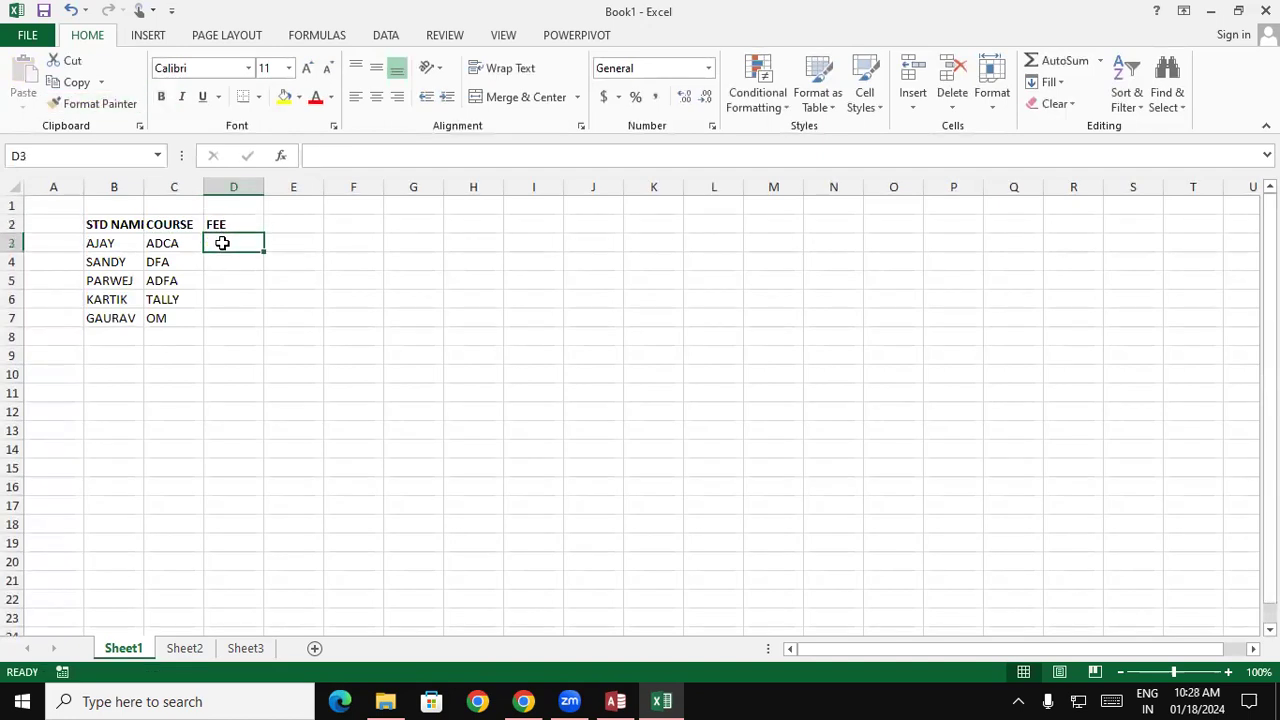
- Enter the fees 15000, 9000, 15000, 6000 and 4500 in D3:D7
{"action": "type", "text": "15000"}
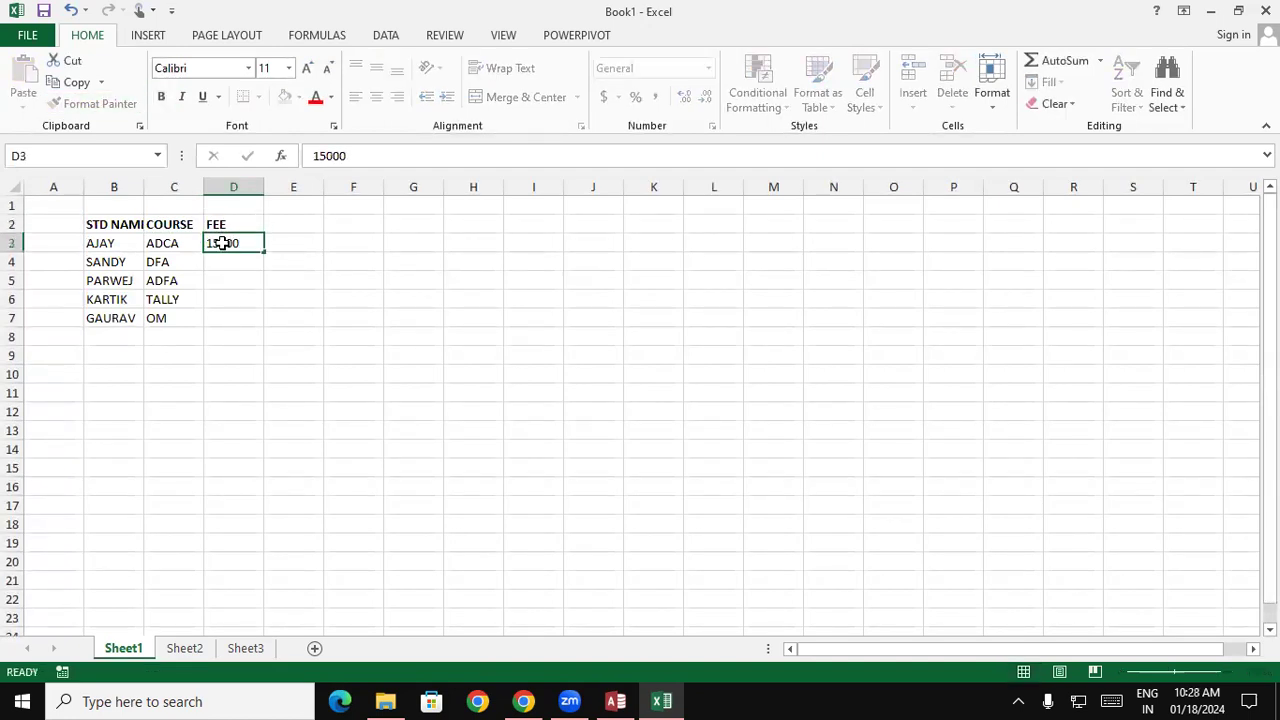
{"action": "key", "text": "Return"}
{"action": "type", "text": "9000"}
{"action": "key", "text": "Return"}
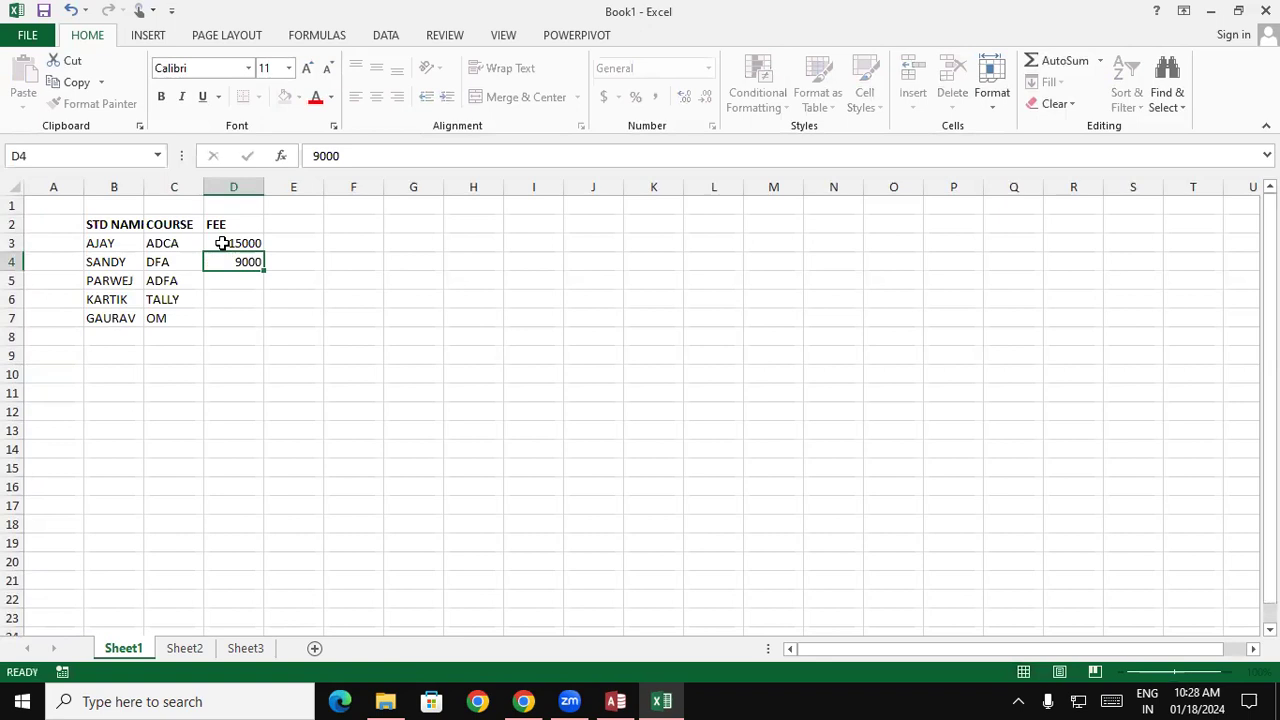
{"action": "type", "text": "15000"}
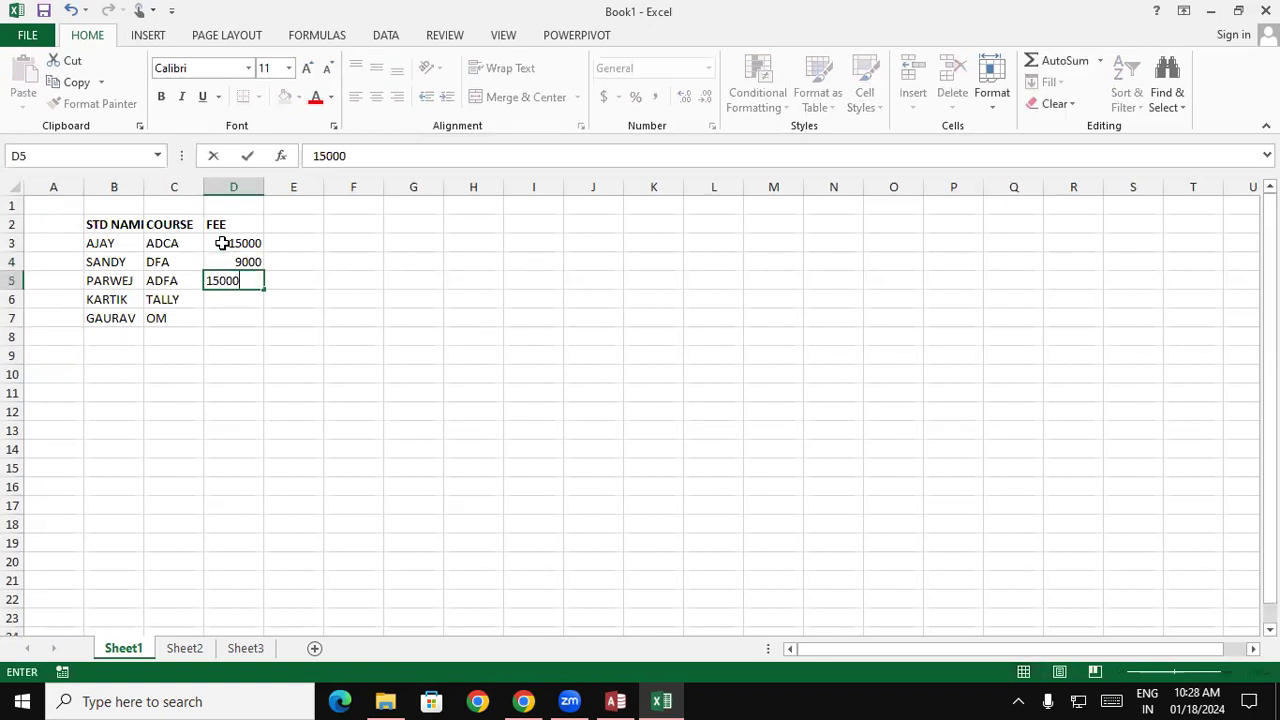
{"action": "key", "text": "Return"}
{"action": "type", "text": "6000"}
{"action": "key", "text": "Return"}
{"action": "type", "text": "4500"}
{"action": "key", "text": "Return"}
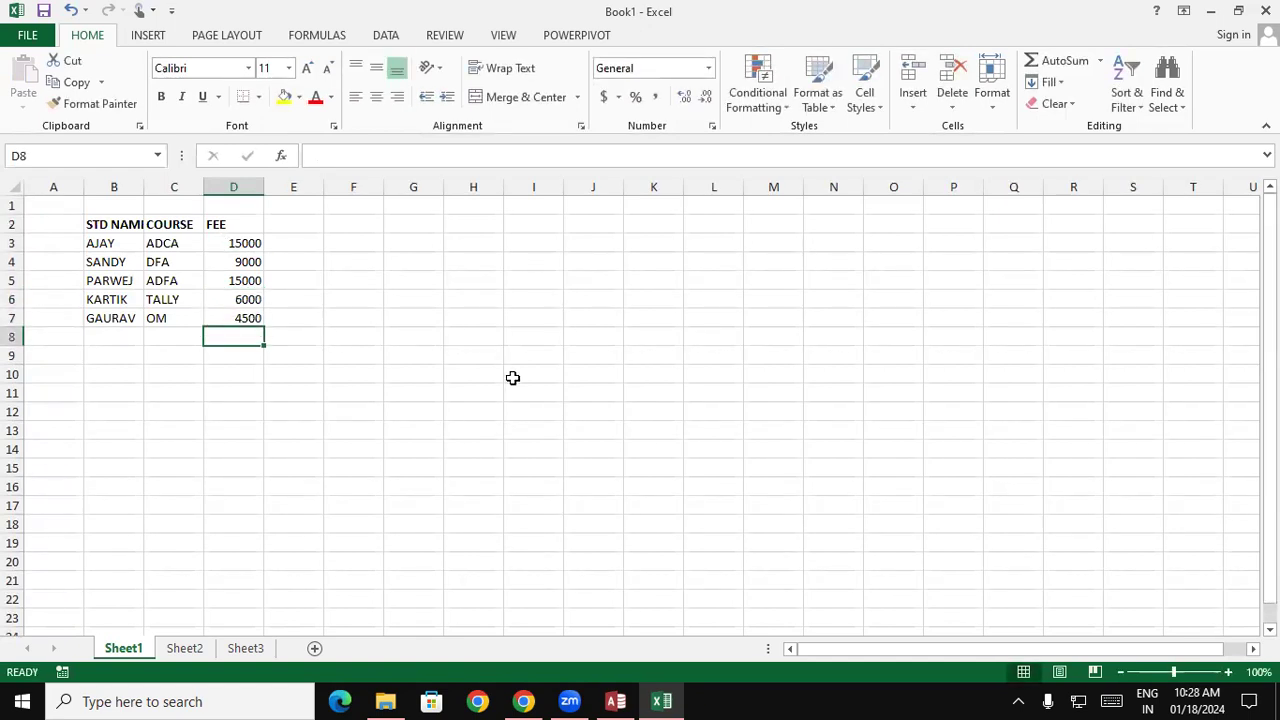
- Apply All Borders to the table range B2:D7, then go to the FILE tab
{"action": "left_click_drag", "start_coordinate": [121, 222], "coordinate": [251, 318]}
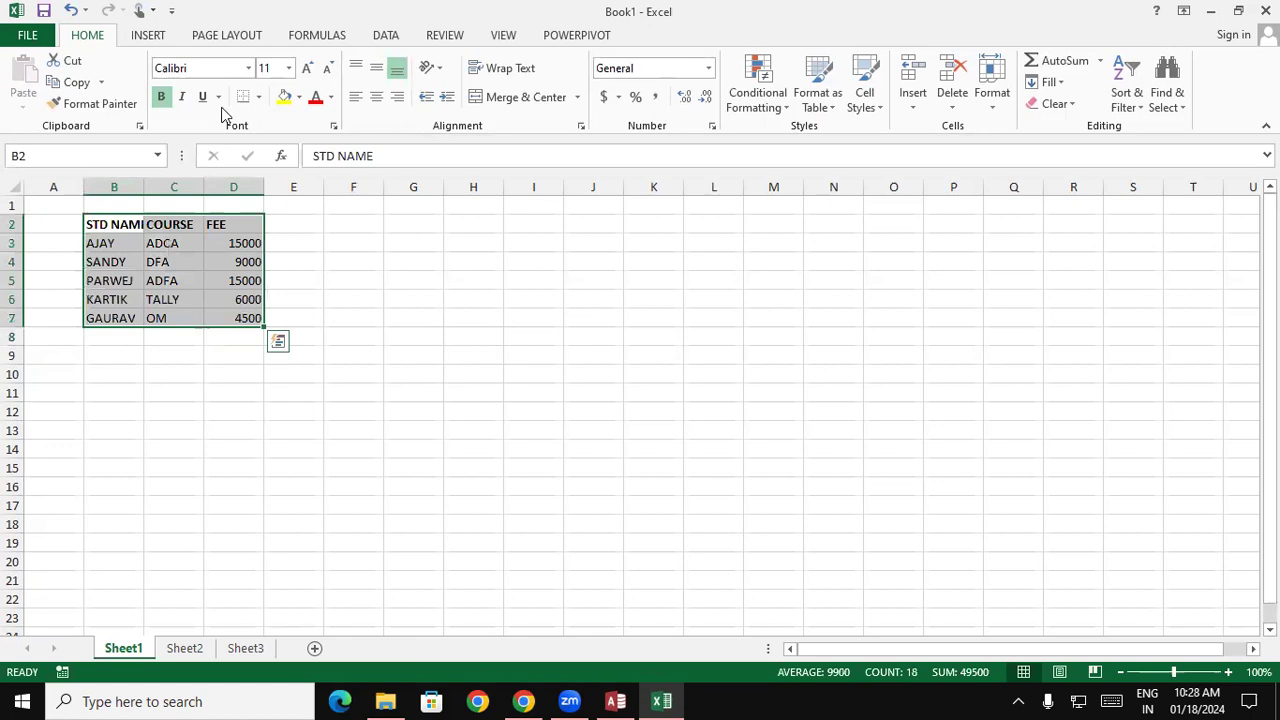
{"action": "left_click", "coordinate": [258, 97]}
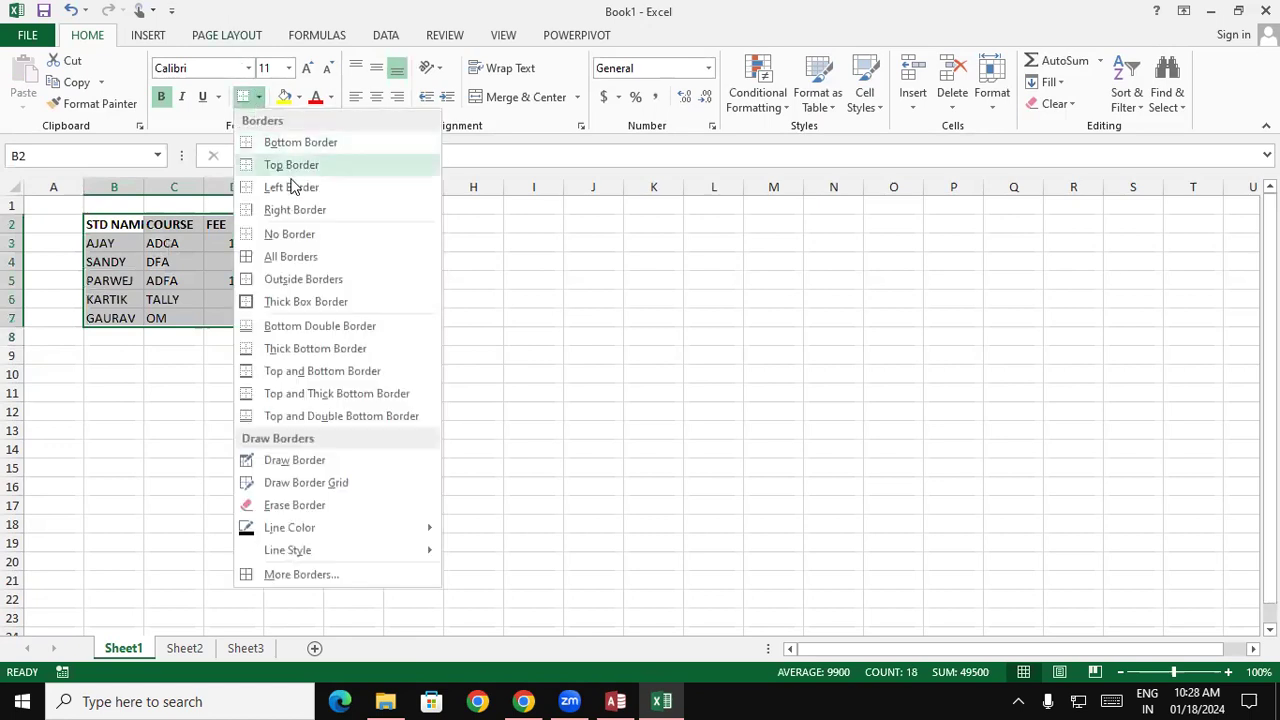
{"action": "left_click", "coordinate": [270, 256]}
{"action": "left_click", "coordinate": [330, 245]}
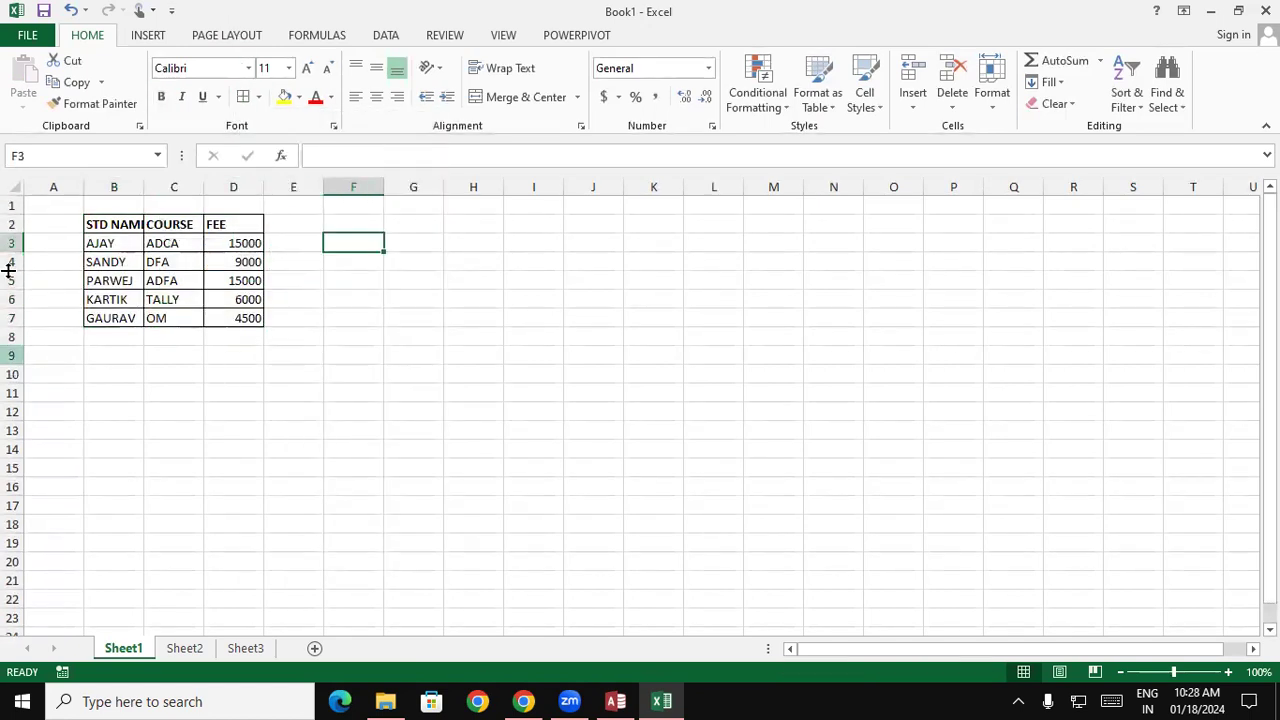
{"action": "left_click", "coordinate": [15, 35]}
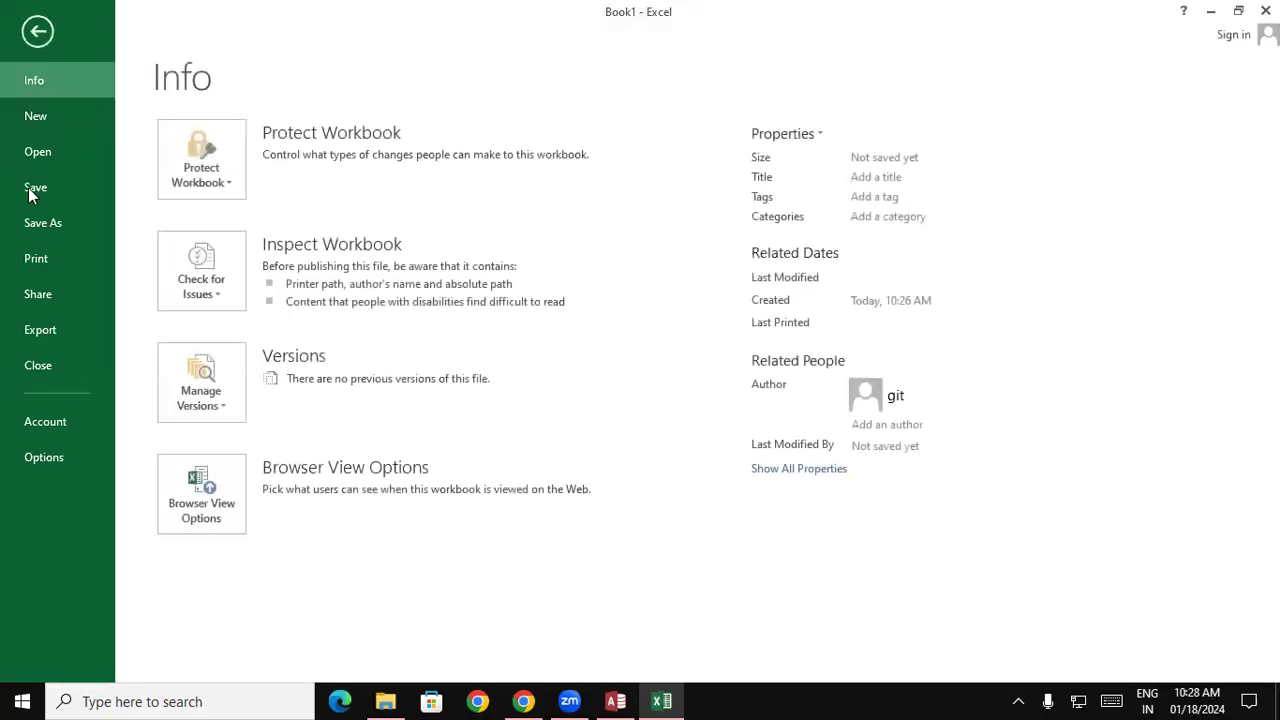
- Save the workbook as Book10 in the 3D Objects folder and close Excel
{"action": "left_click", "coordinate": [57, 224]}
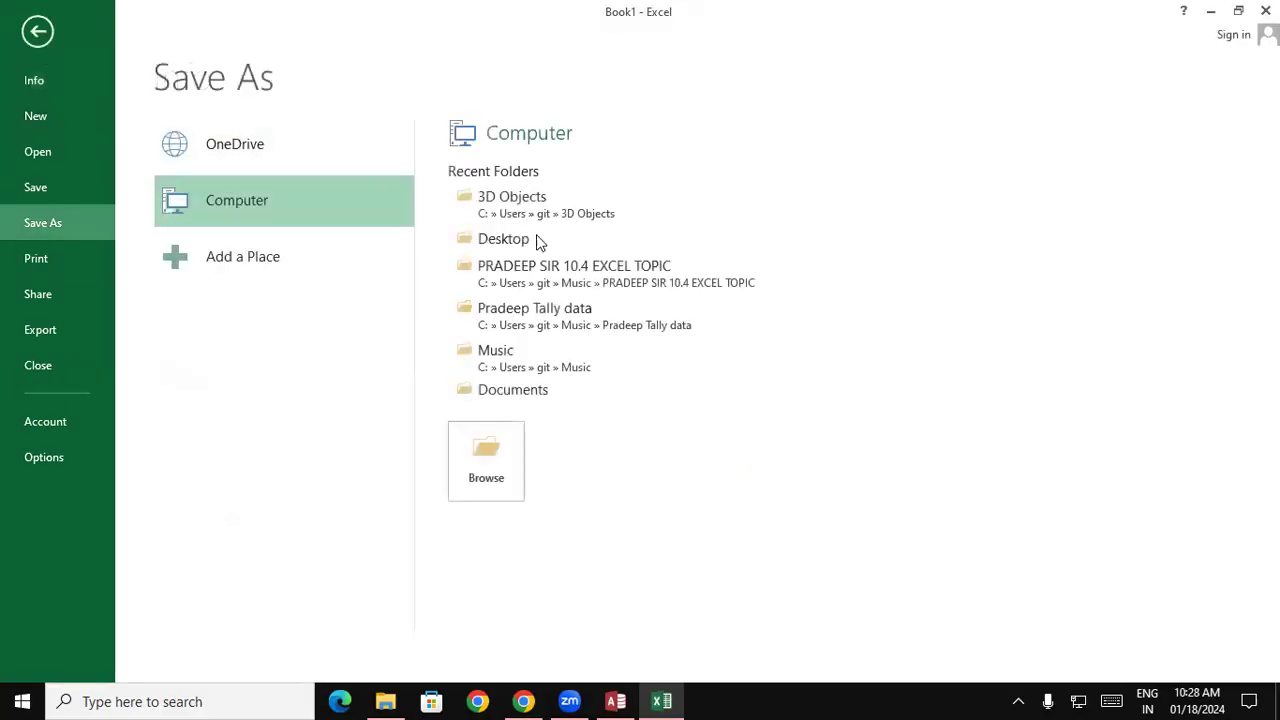
{"action": "left_click", "coordinate": [489, 424]}
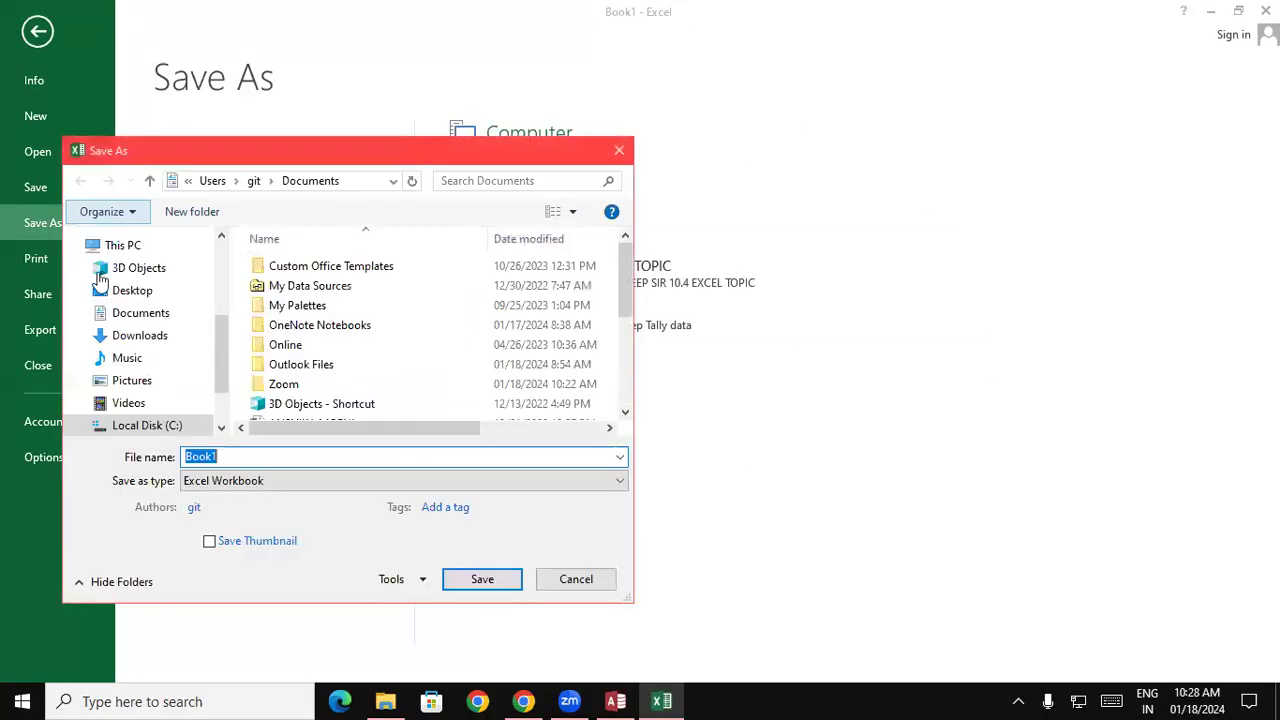
{"action": "left_click", "coordinate": [140, 268]}
{"action": "left_click", "coordinate": [255, 457]}
{"action": "left_click", "coordinate": [228, 453]}
{"action": "type", "text": "0"}
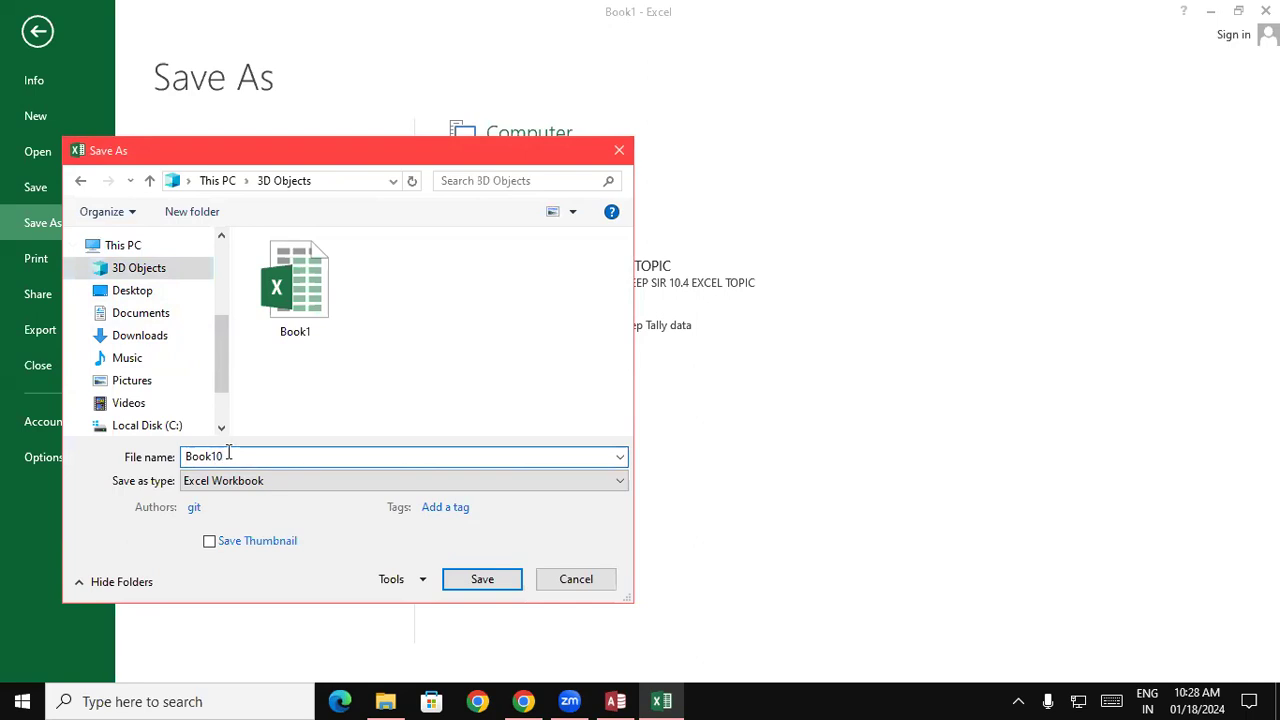
{"action": "left_click", "coordinate": [485, 585]}
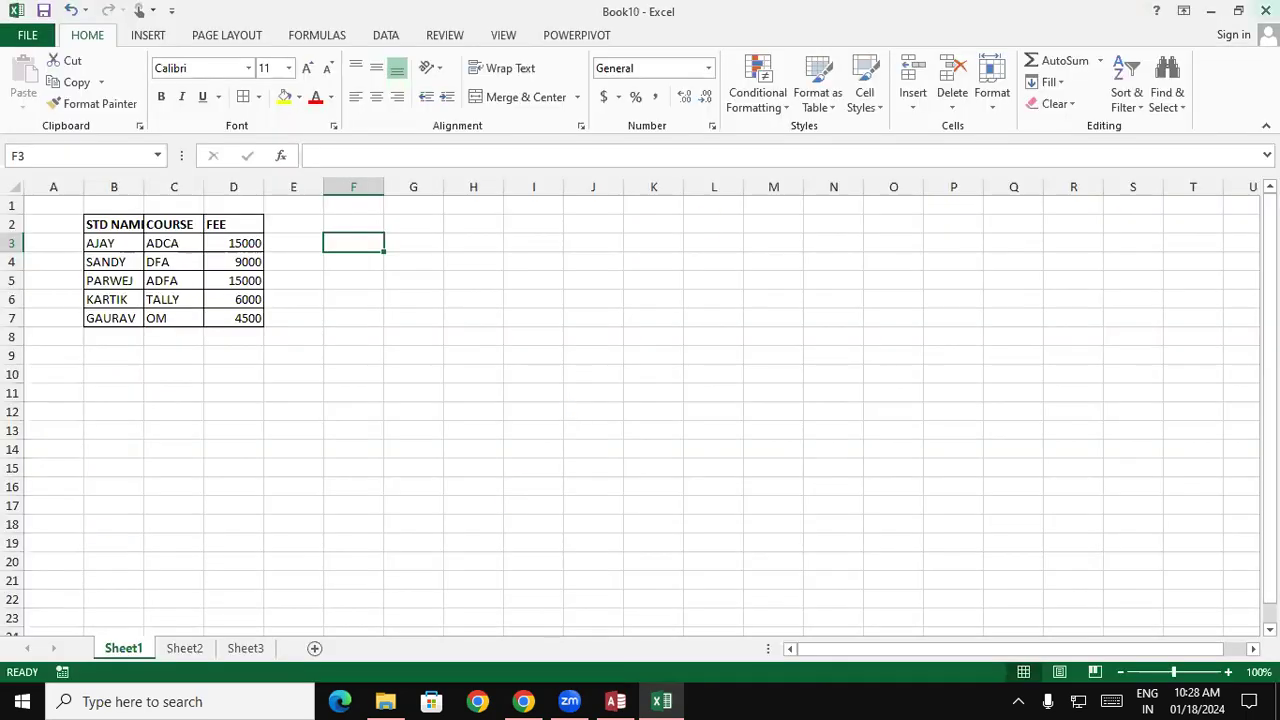
{"action": "key", "text": "alt+F4"}
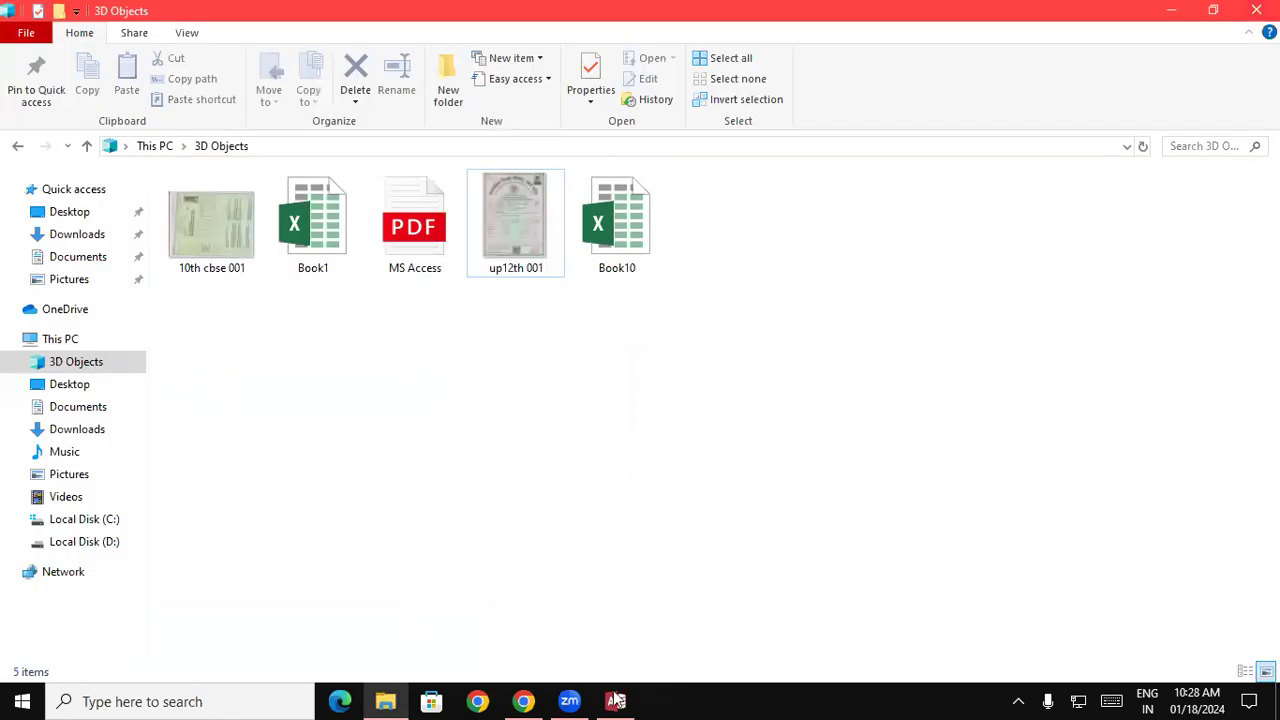
- Switch back to Access and close all open tables in Database10.4
{"action": "left_click", "coordinate": [617, 700]}
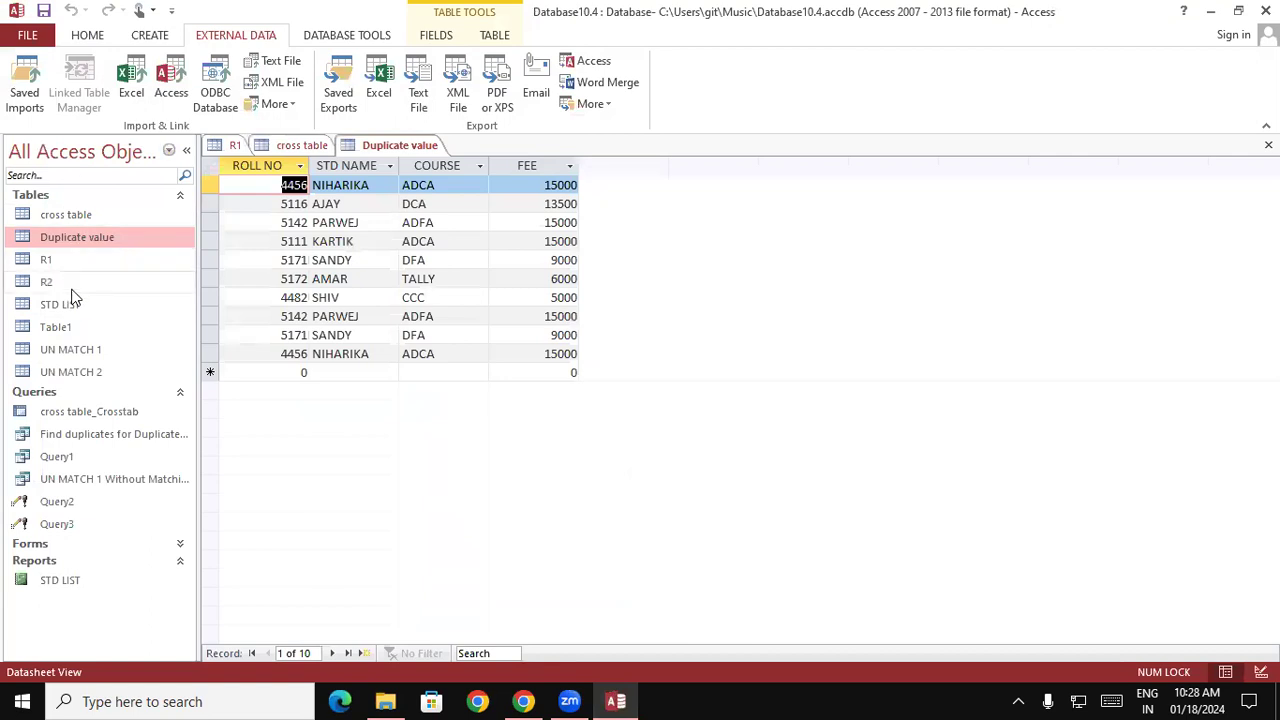
{"action": "right_click", "coordinate": [231, 146]}
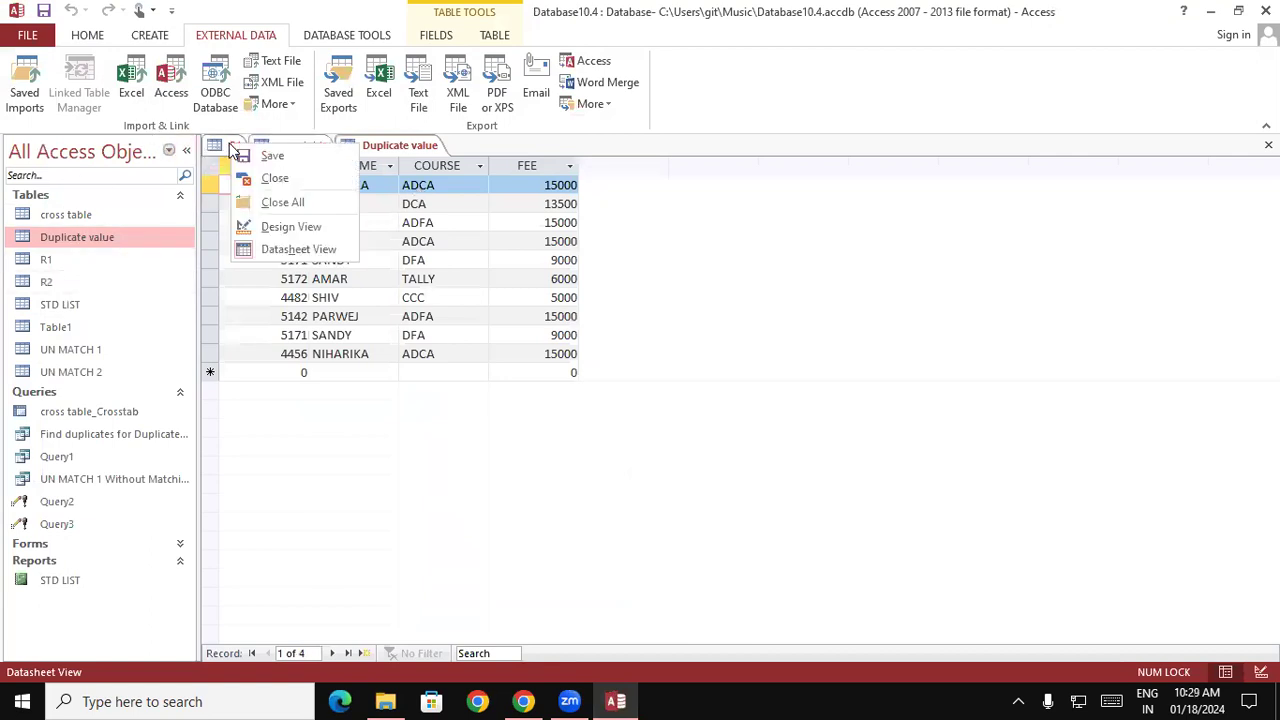
{"action": "left_click", "coordinate": [282, 203]}
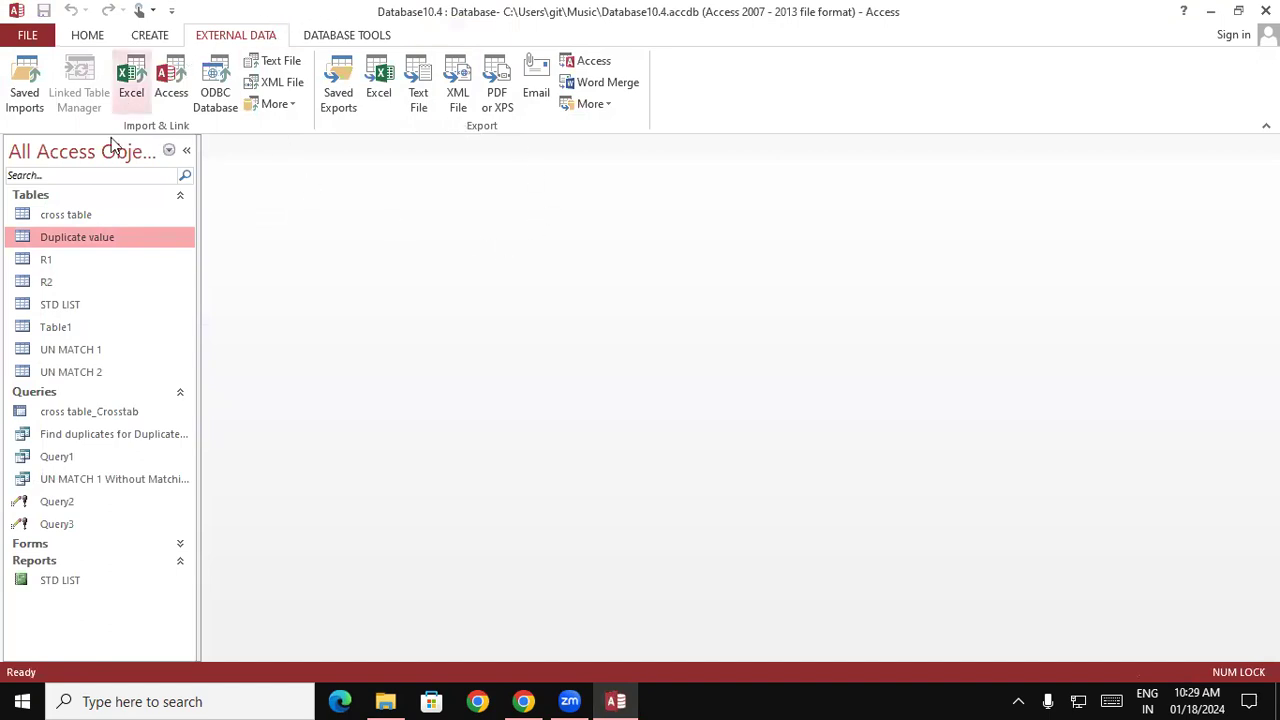
- Choose External Data > Excel and pick 3D Objects\Book10.xlsx for import into a new table
{"action": "left_click", "coordinate": [130, 86]}
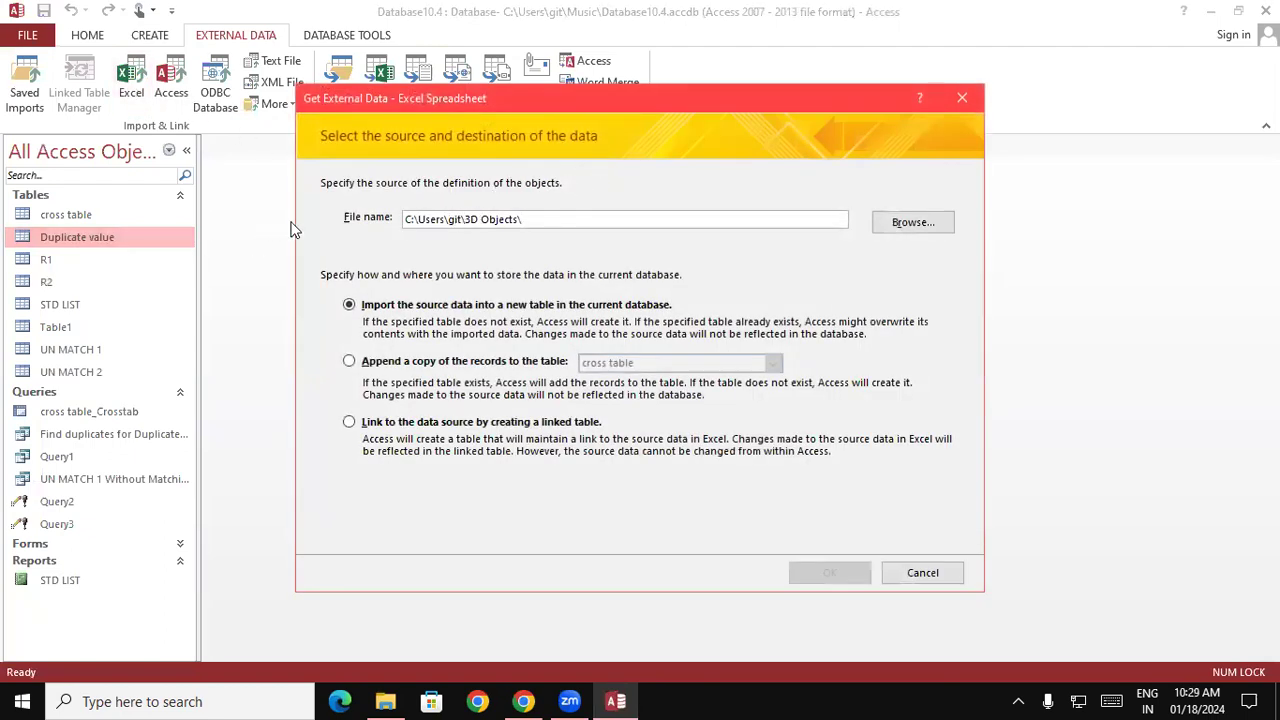
{"action": "left_click", "coordinate": [900, 230]}
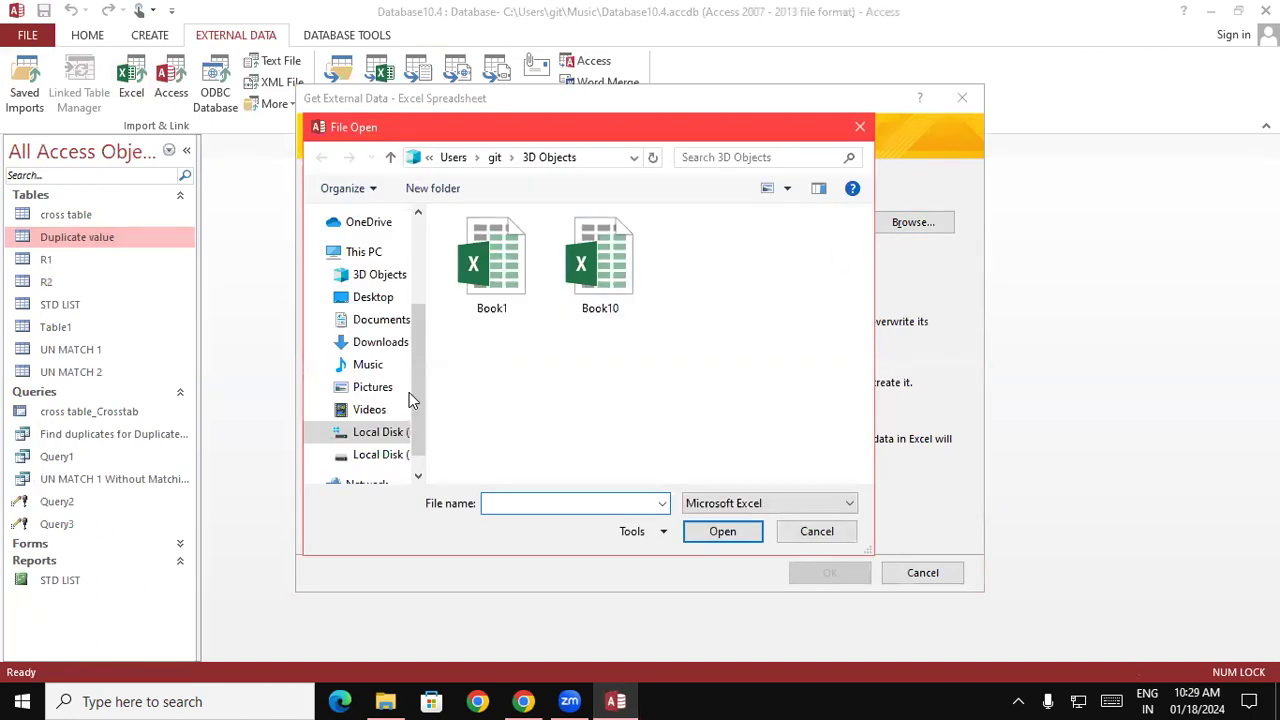
{"action": "left_click", "coordinate": [598, 262]}
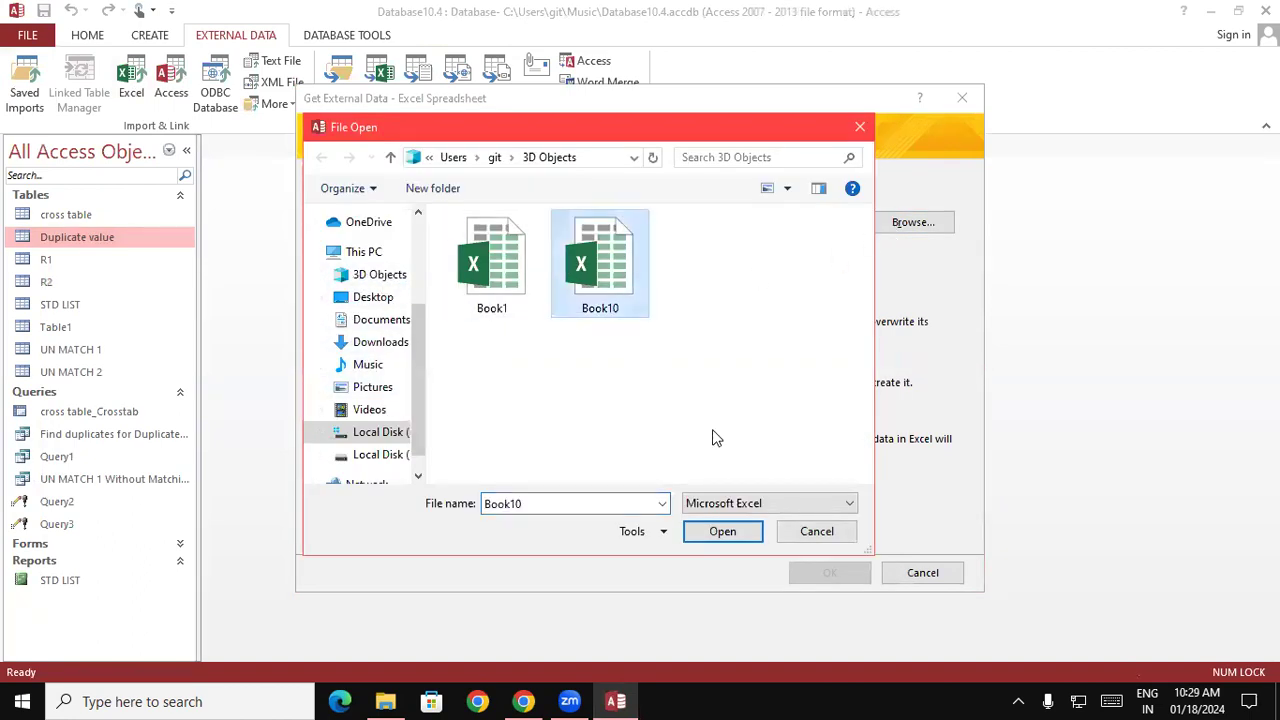
{"action": "left_click", "coordinate": [729, 531]}
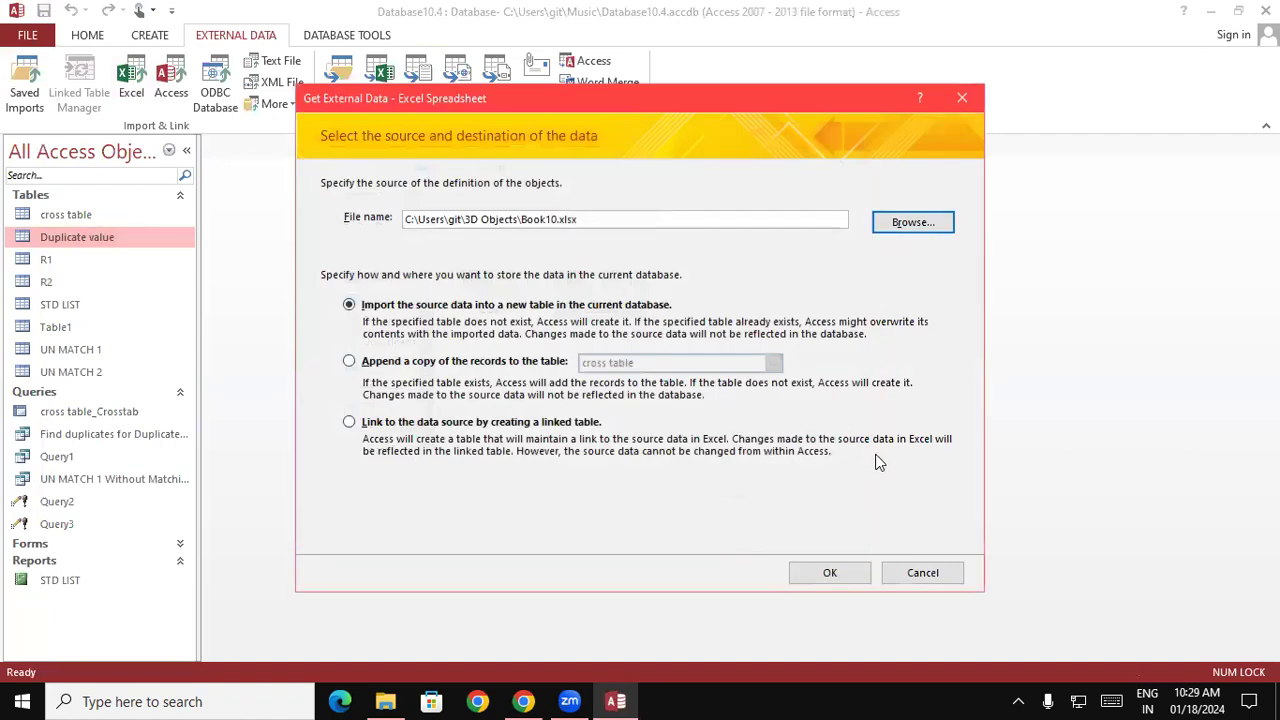
{"action": "left_click", "coordinate": [857, 576]}
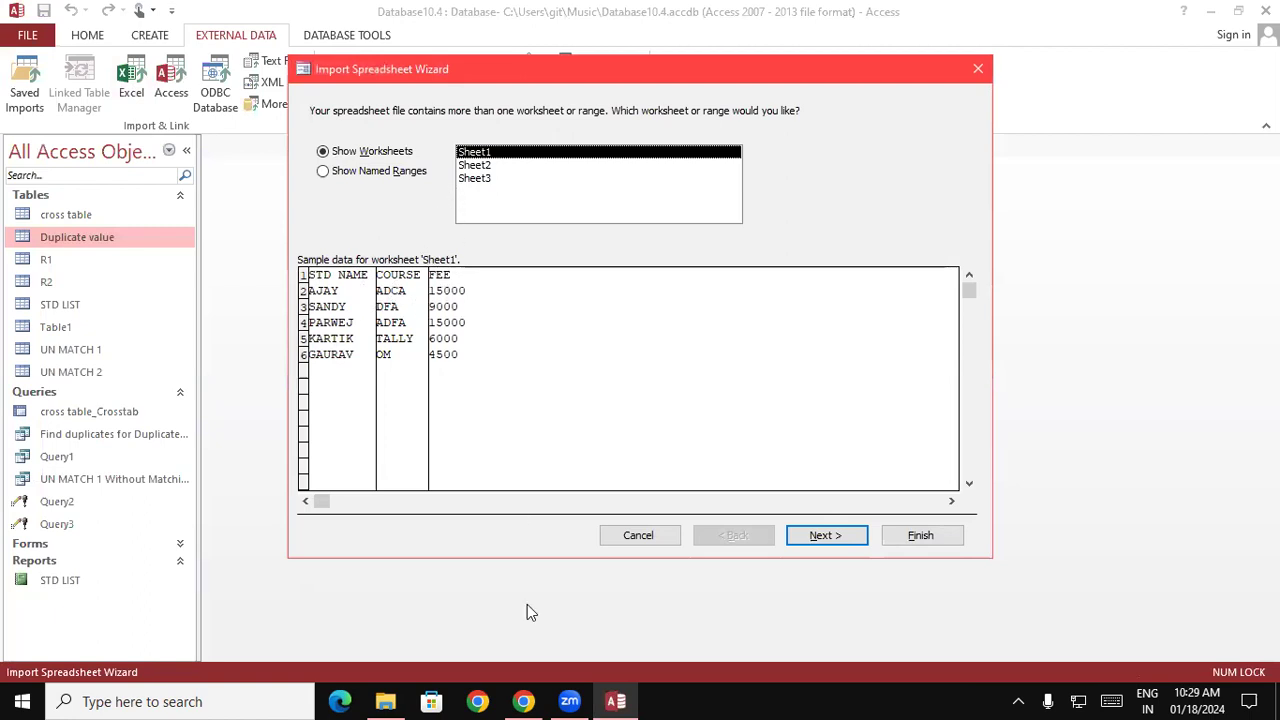
- Import Sheet1 with first-row headings as field names and an Access-added ID primary key
{"action": "left_click", "coordinate": [472, 165]}
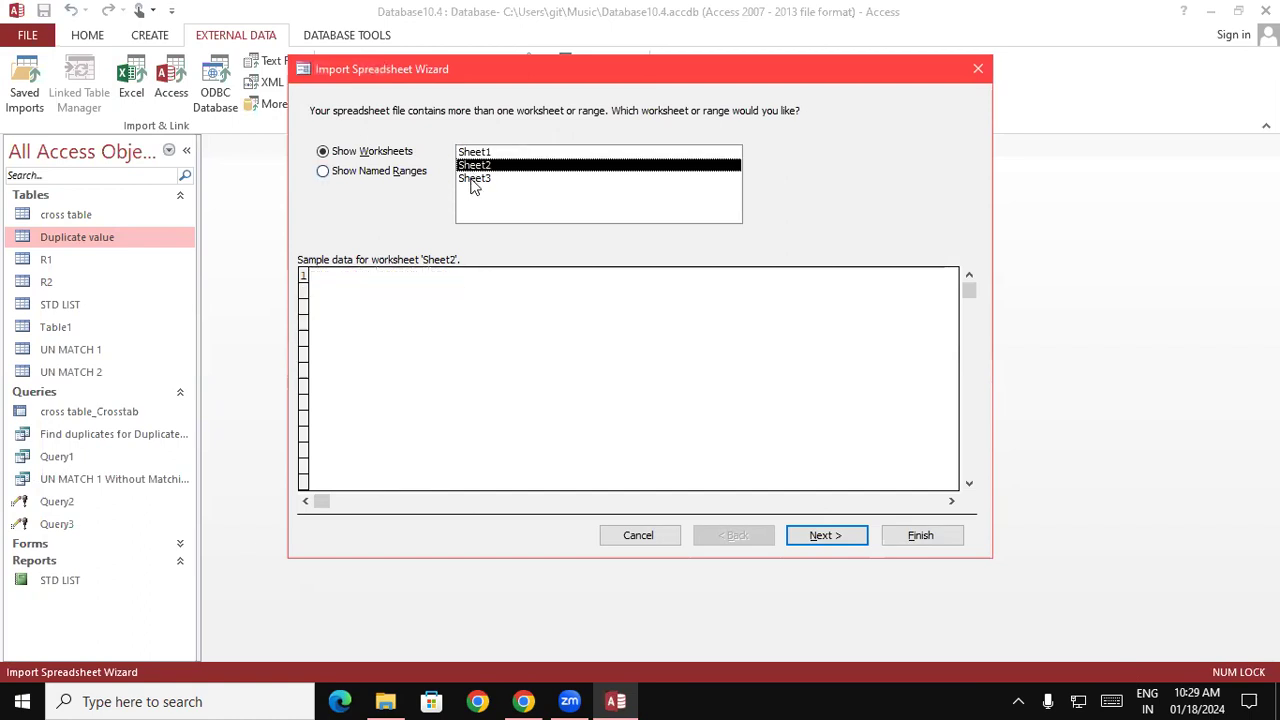
{"action": "left_click", "coordinate": [474, 178]}
{"action": "left_click", "coordinate": [492, 151]}
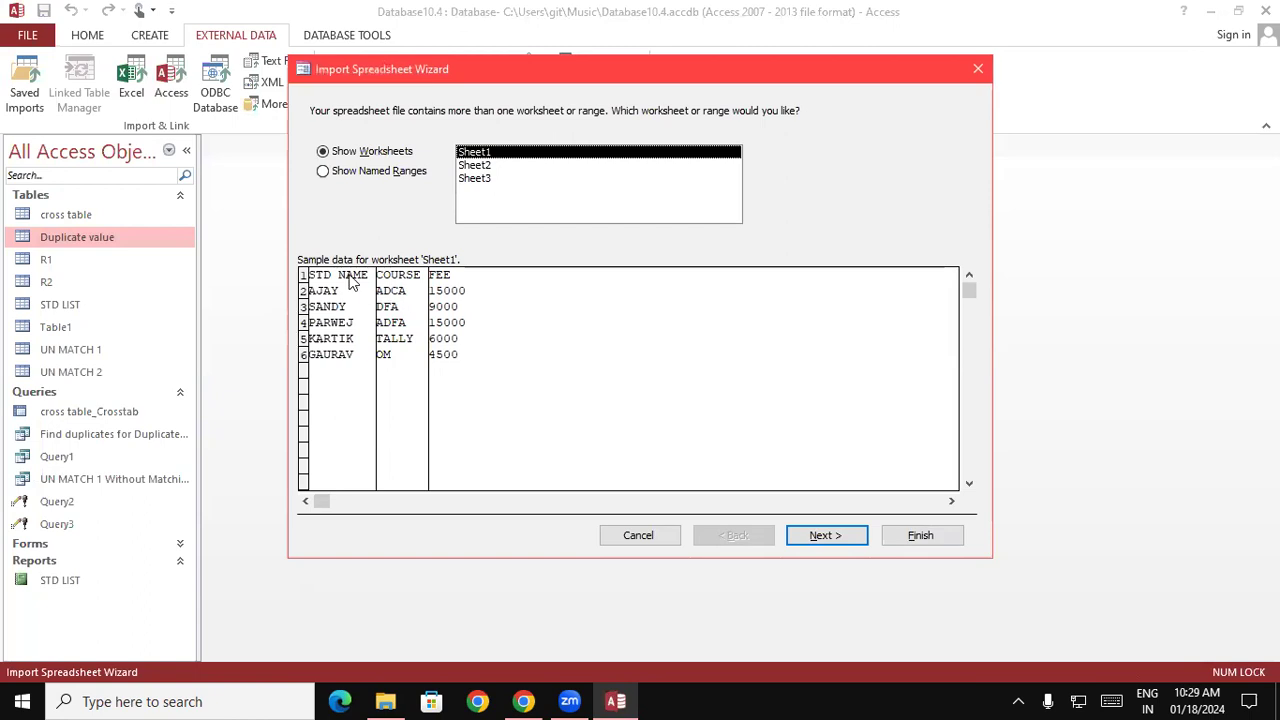
{"action": "left_click", "coordinate": [806, 538]}
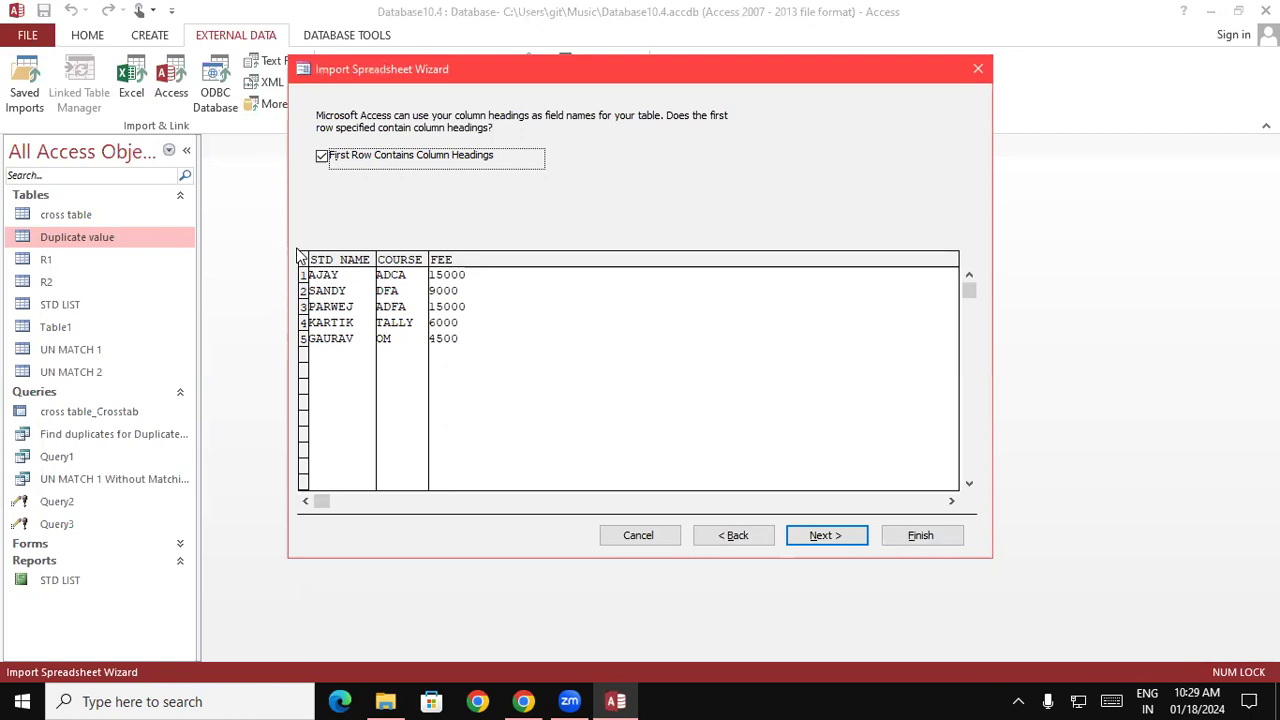
{"action": "left_click", "coordinate": [822, 535]}
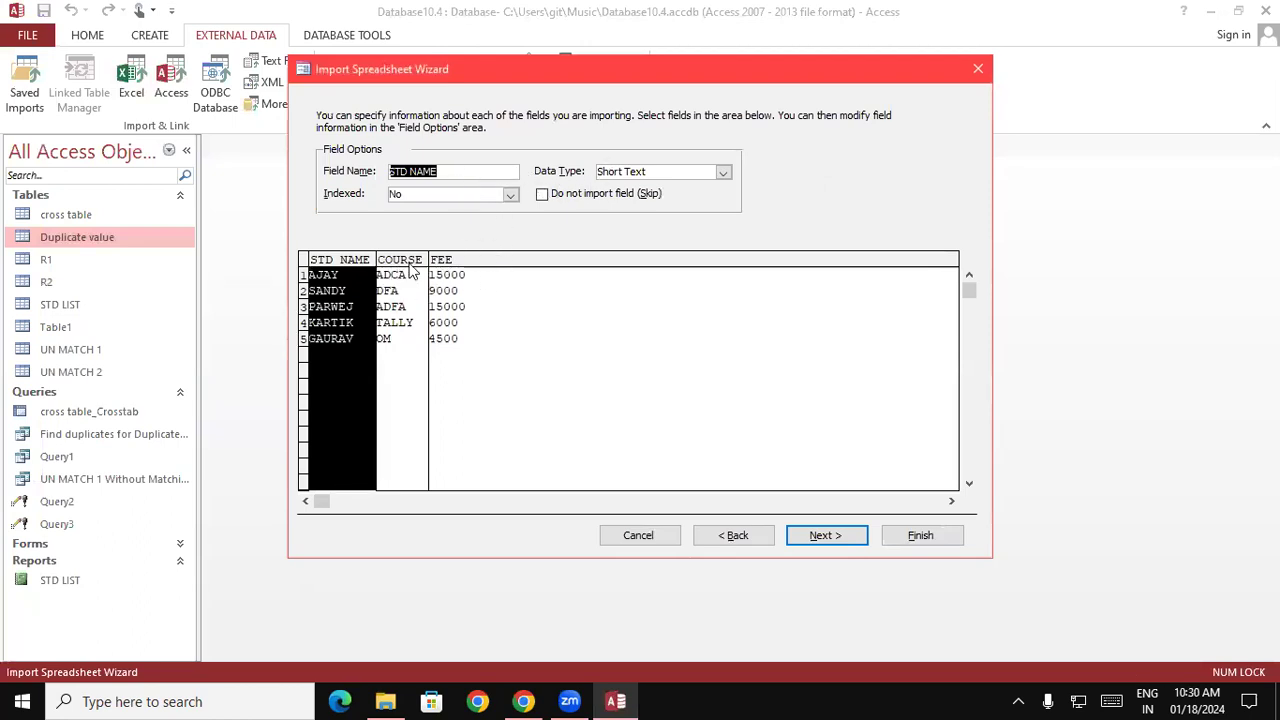
{"action": "left_click", "coordinate": [821, 536]}
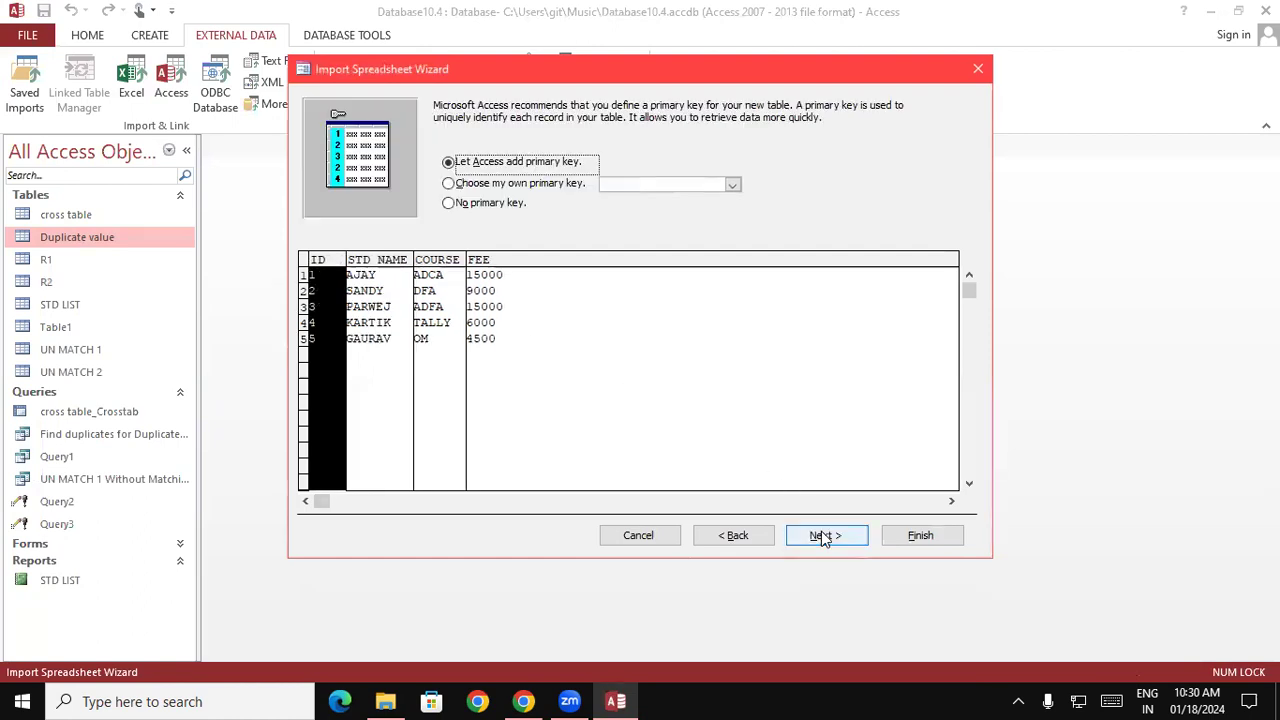
{"action": "left_click", "coordinate": [948, 545]}
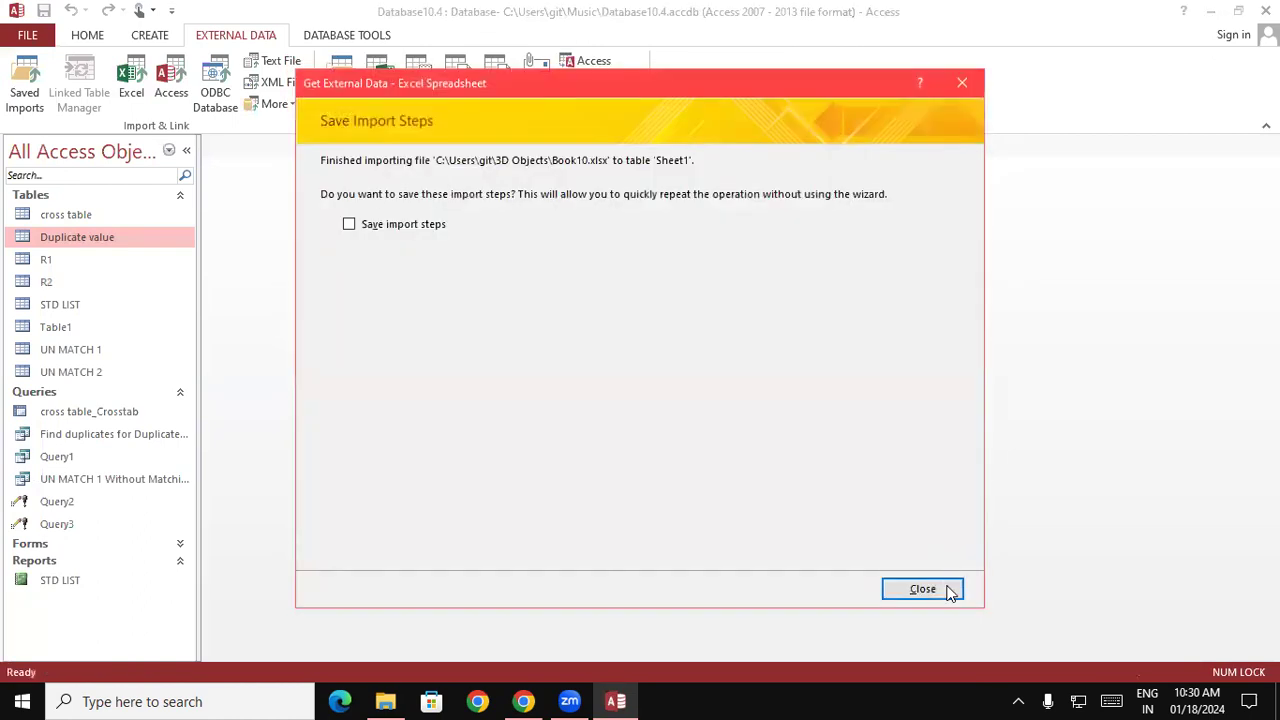
{"action": "left_click", "coordinate": [948, 594]}
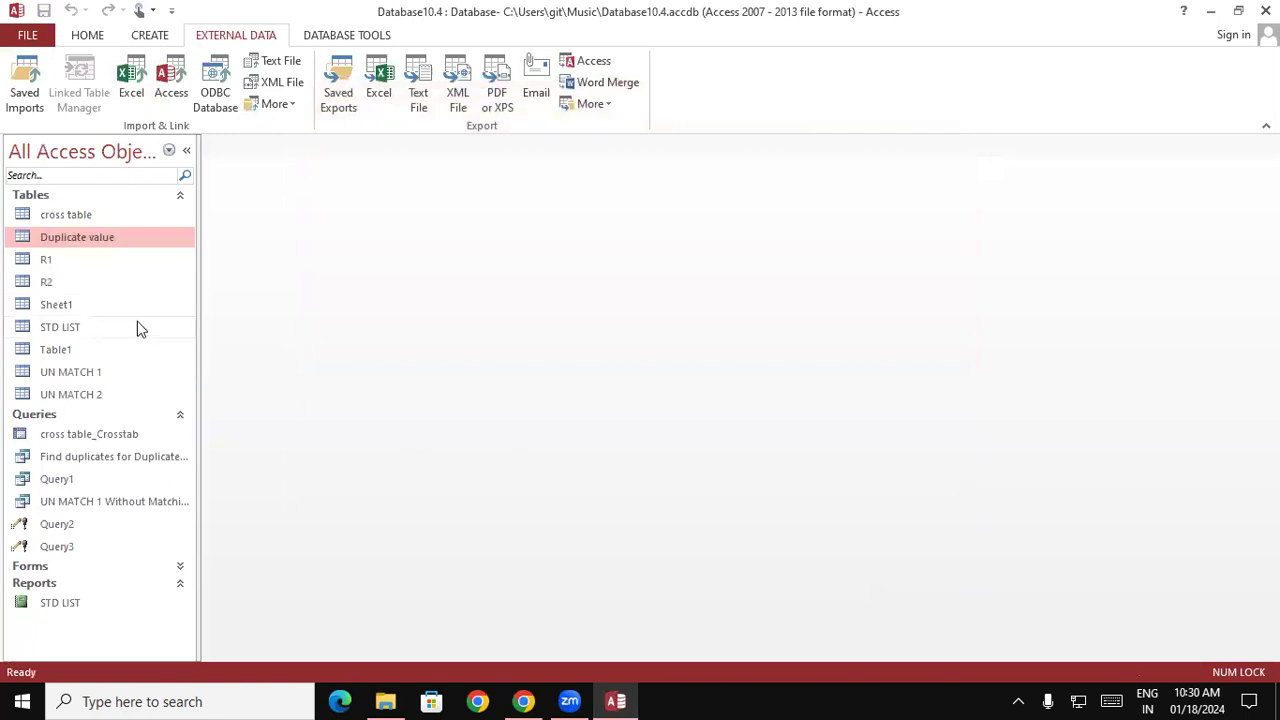
- Open the imported Sheet1 table showing five student records, then the Home View choices
{"action": "double_click", "coordinate": [94, 306]}
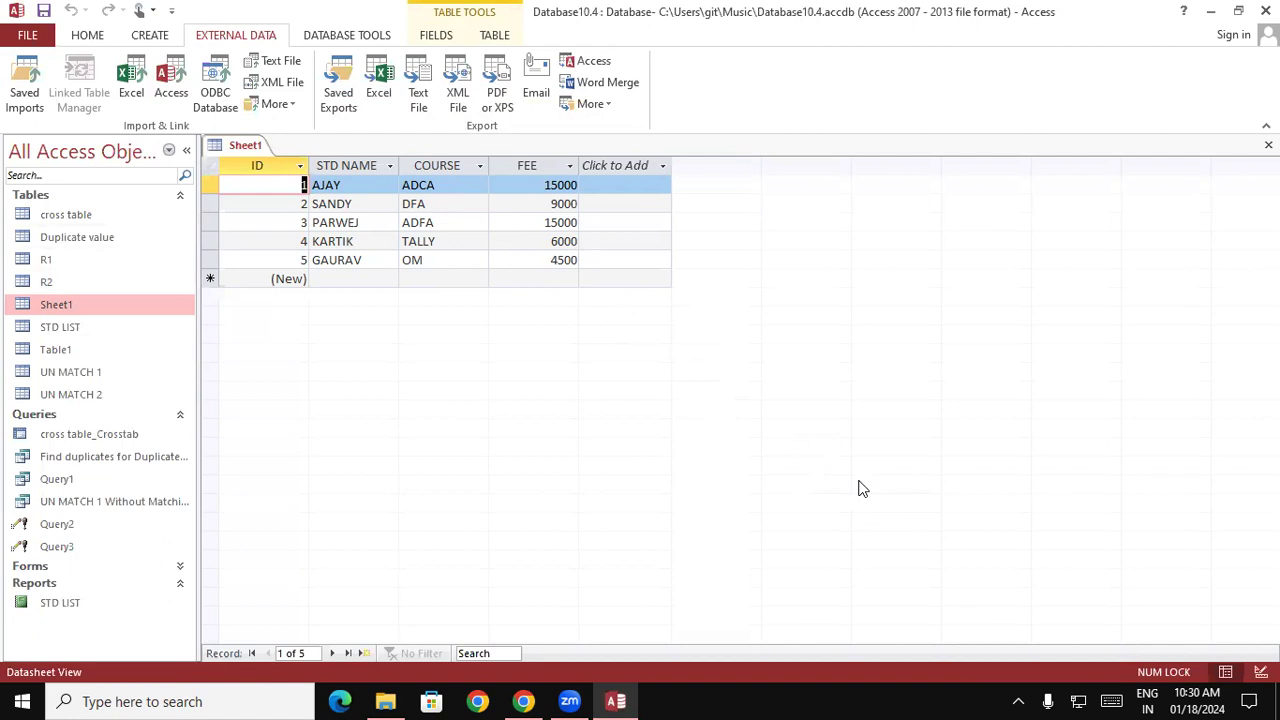
{"action": "left_click", "coordinate": [88, 35]}
{"action": "left_click", "coordinate": [22, 92]}
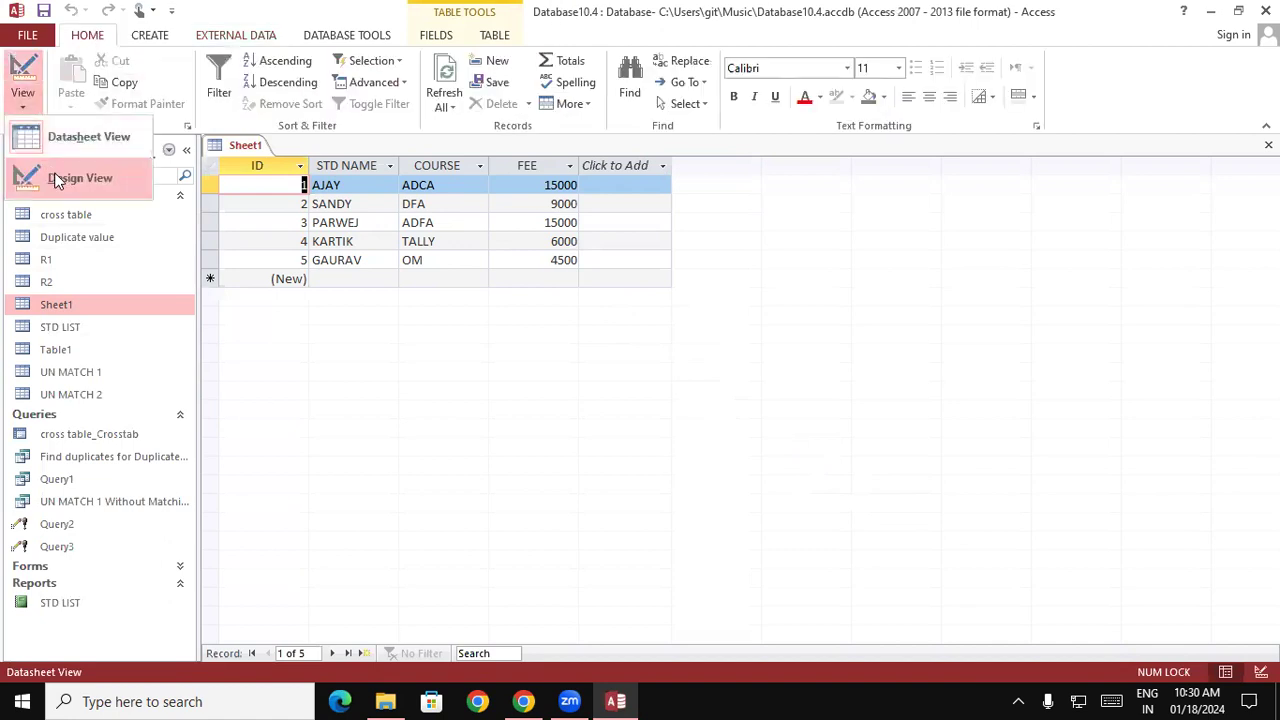
{"action": "left_click", "coordinate": [57, 180]}
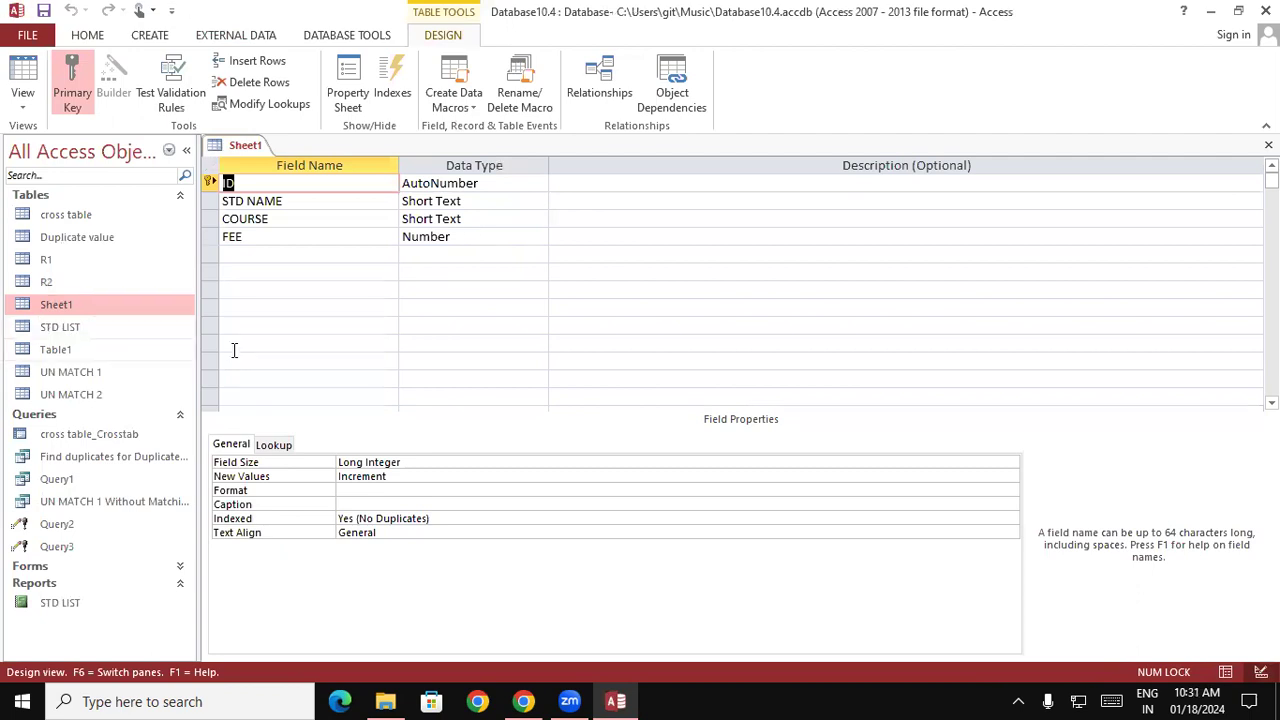
{"action": "left_click", "coordinate": [25, 108]}
- Return to the datasheet and delete the PARWEJ record (ID 3), confirming the deletion
{"action": "left_click", "coordinate": [45, 139]}
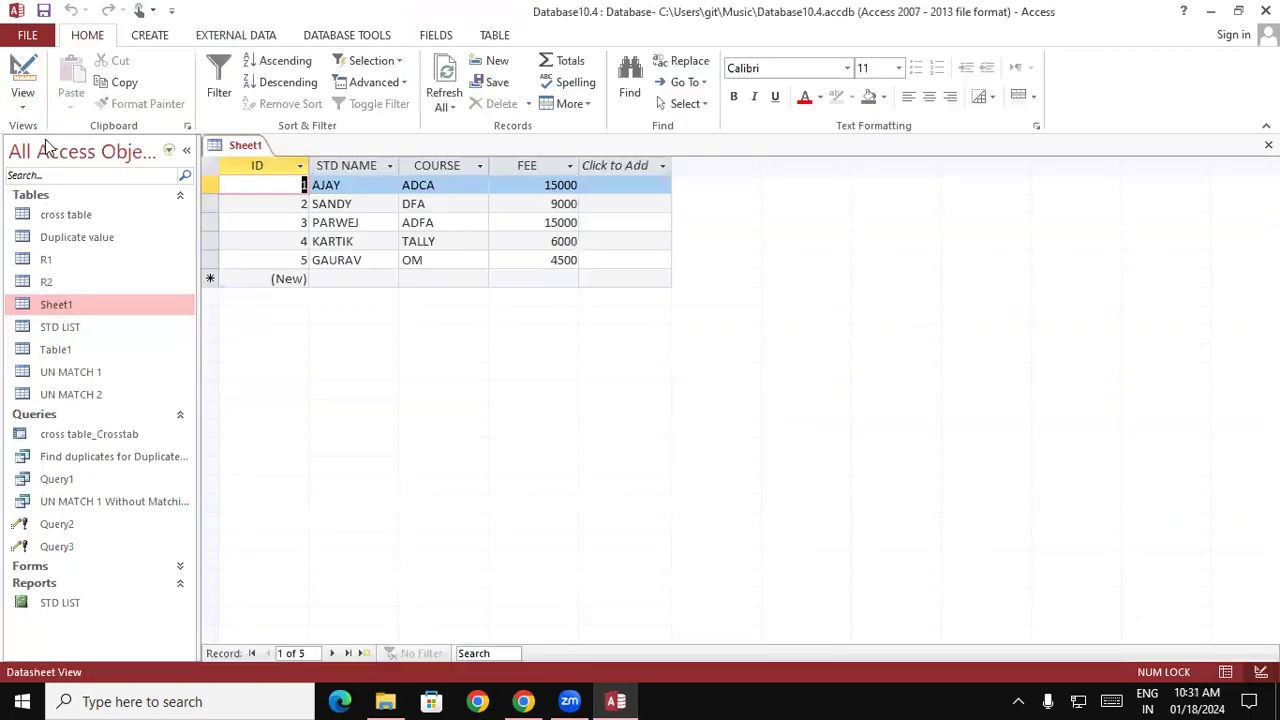
{"action": "left_click", "coordinate": [354, 241]}
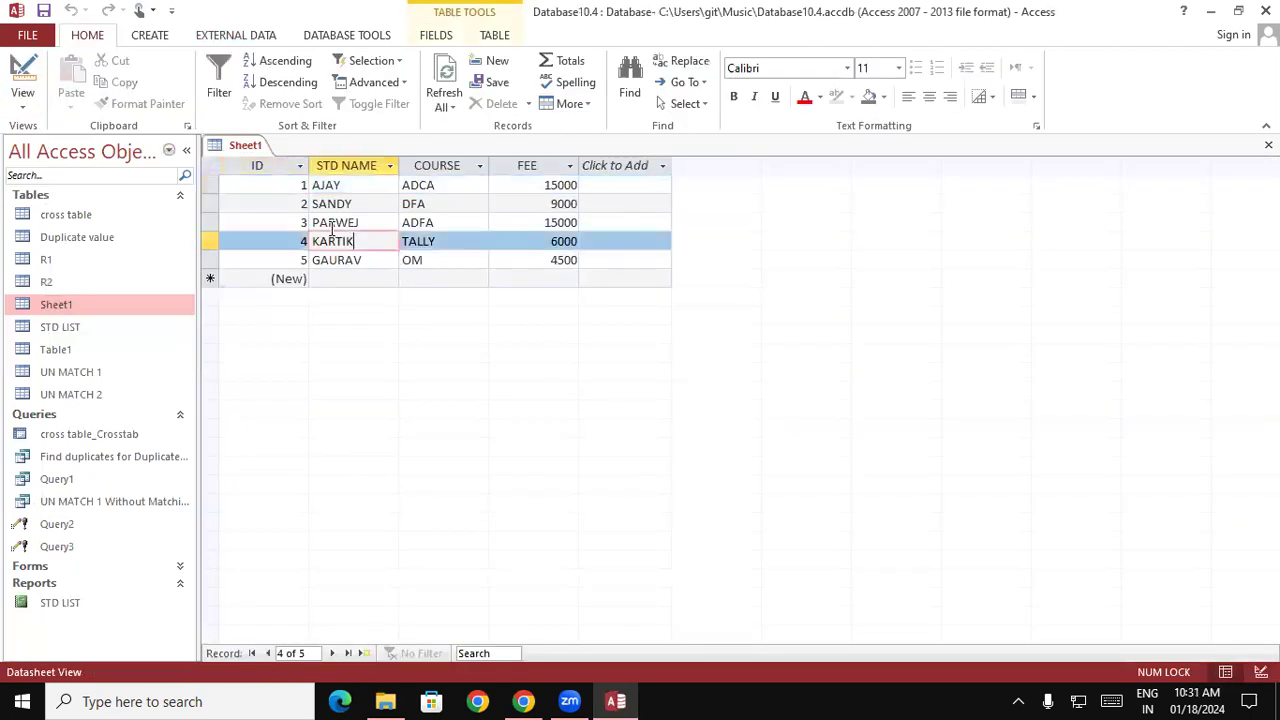
{"action": "left_click", "coordinate": [212, 222]}
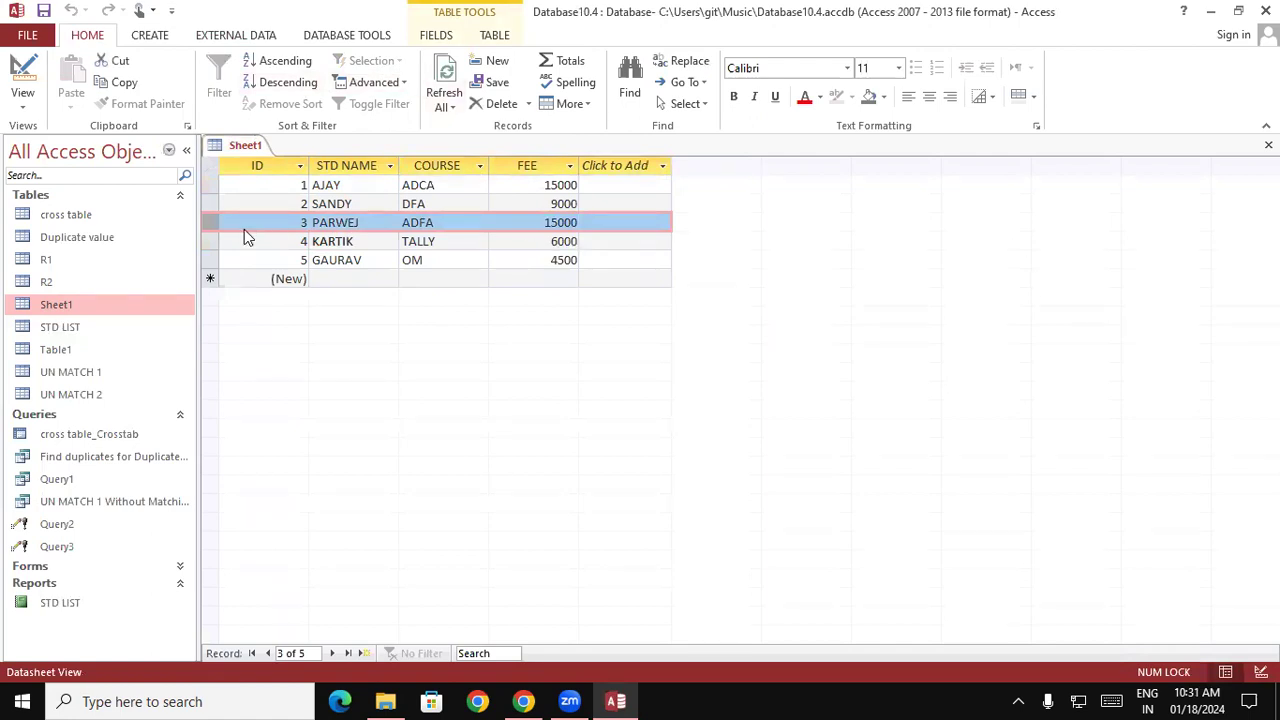
{"action": "right_click", "coordinate": [212, 222]}
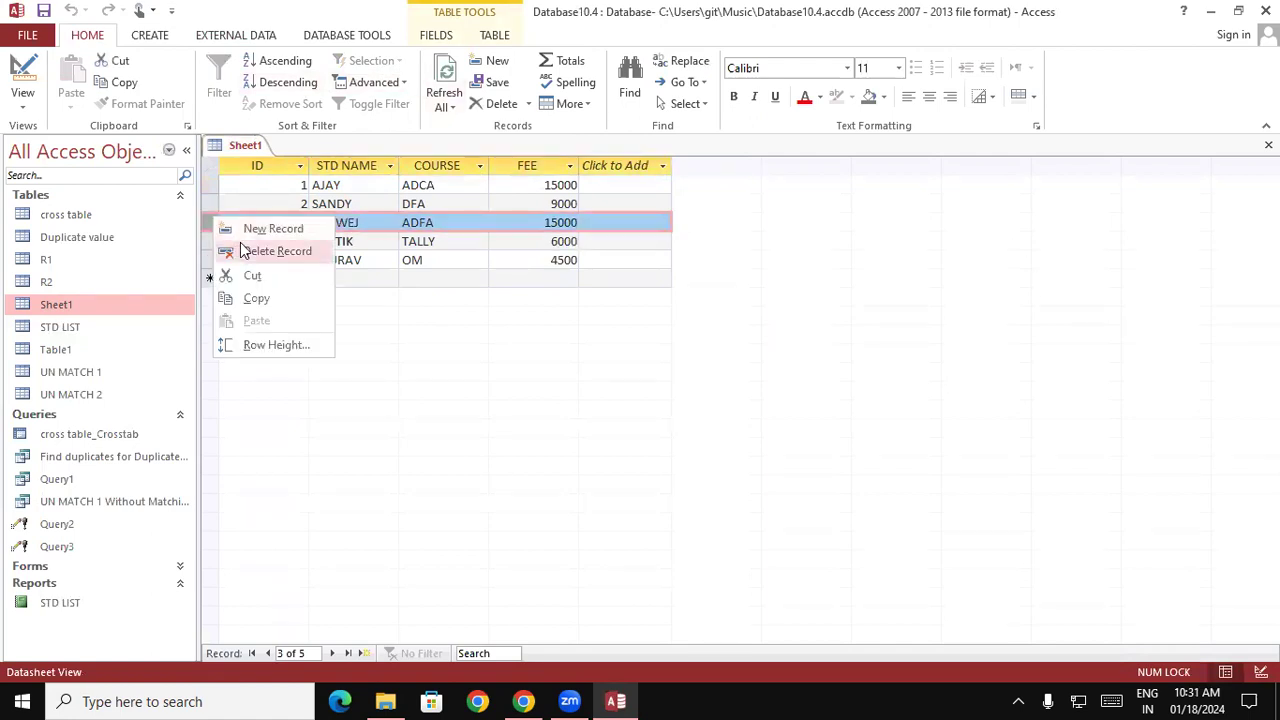
{"action": "left_click", "coordinate": [248, 250]}
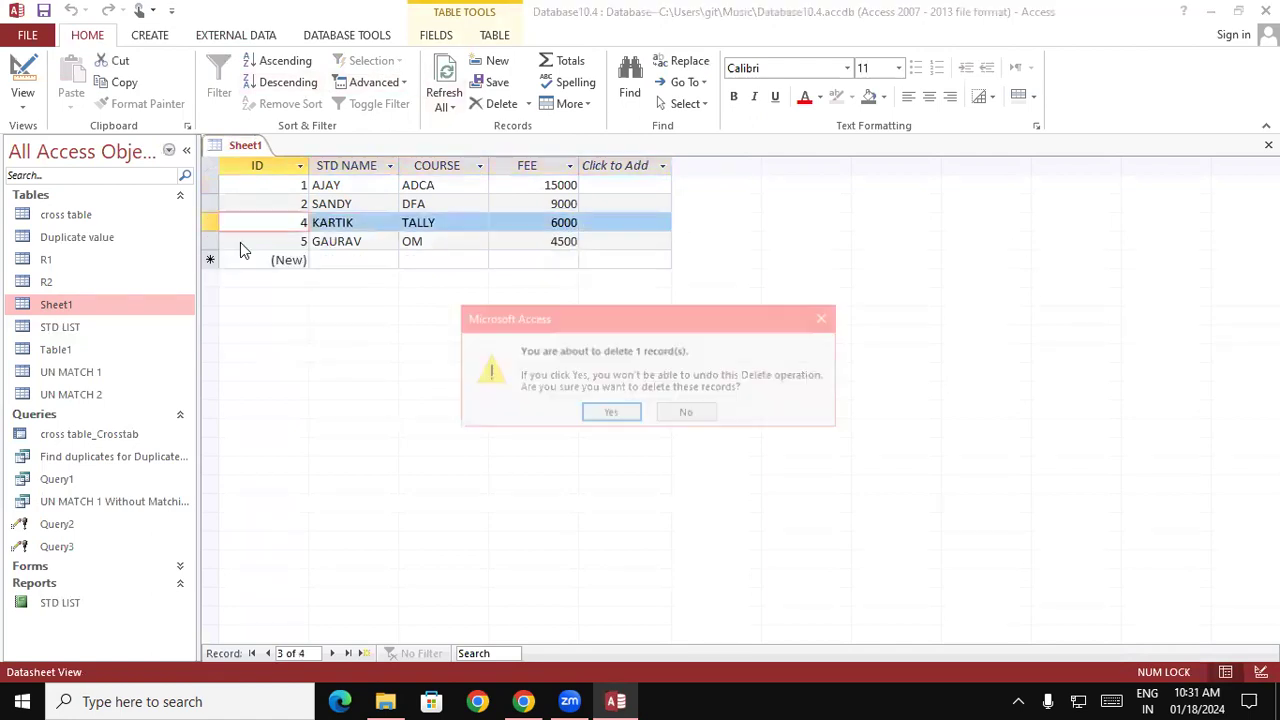
{"action": "left_click", "coordinate": [608, 412]}
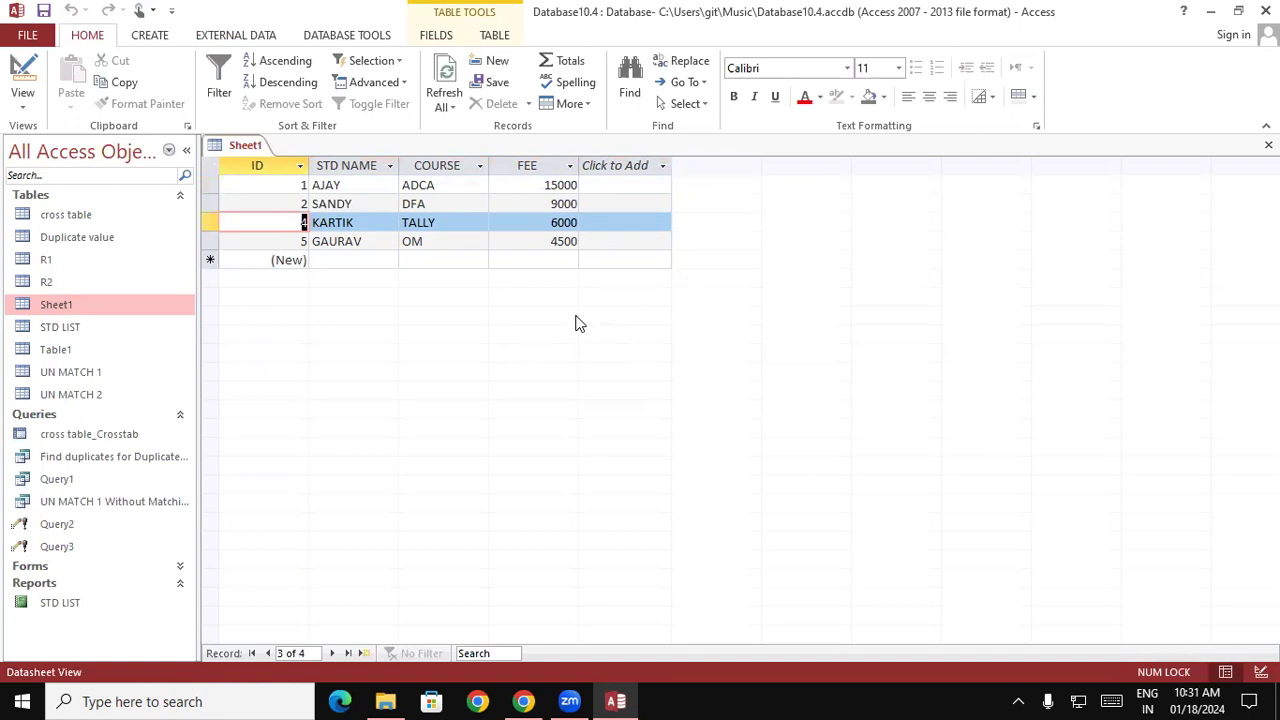
{"action": "key", "text": "Delete"}
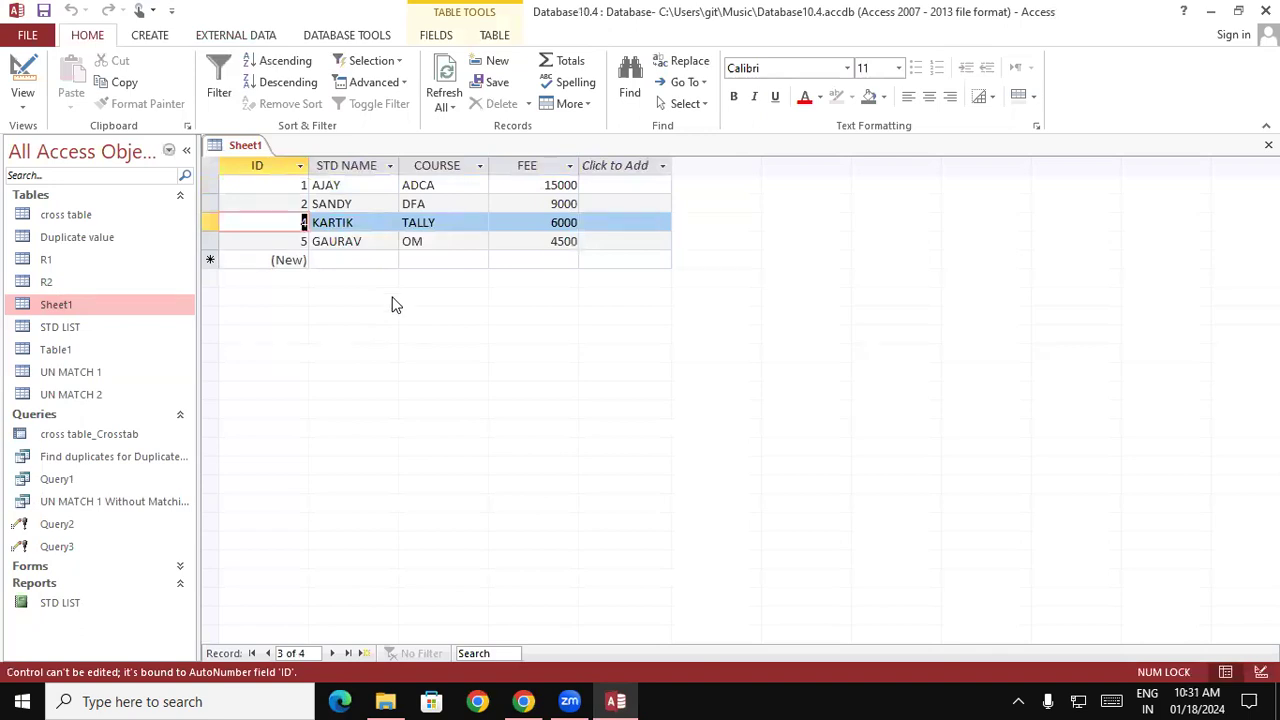
- In Design View, remove the primary key from the ID field and save Sheet1
{"action": "left_click", "coordinate": [15, 100]}
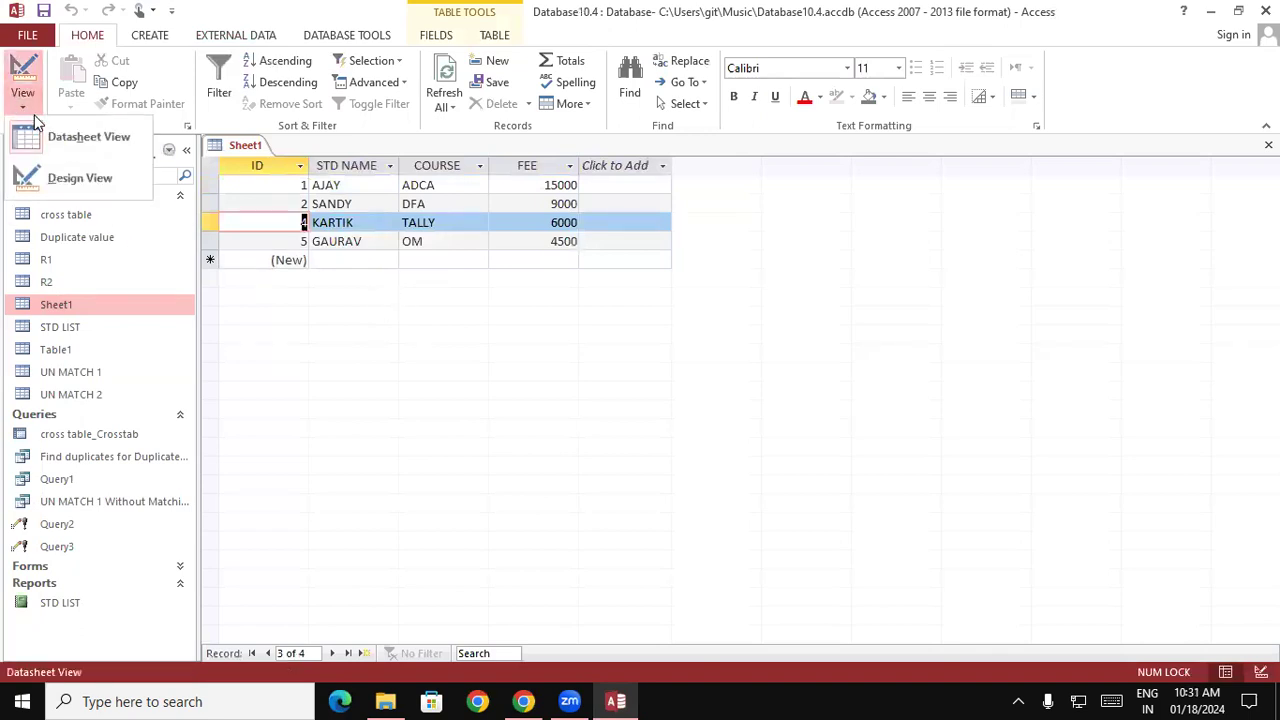
{"action": "left_click", "coordinate": [71, 178]}
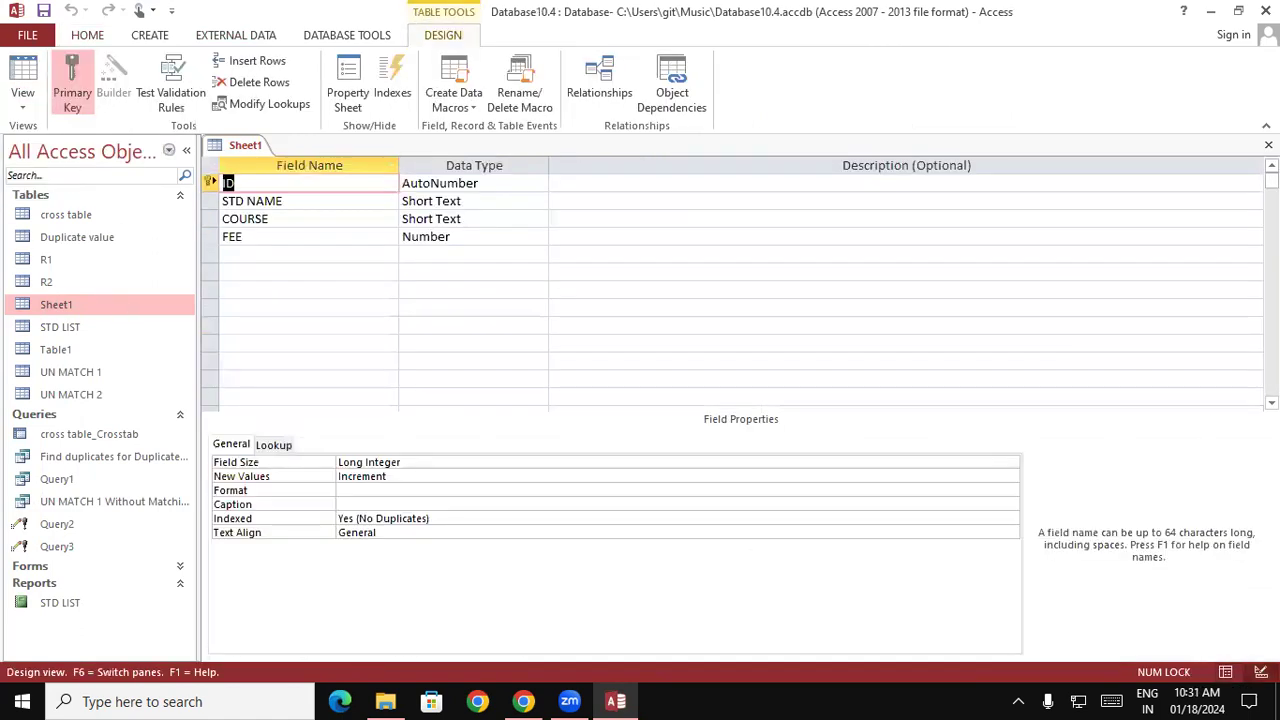
{"action": "left_click", "coordinate": [1218, 232]}
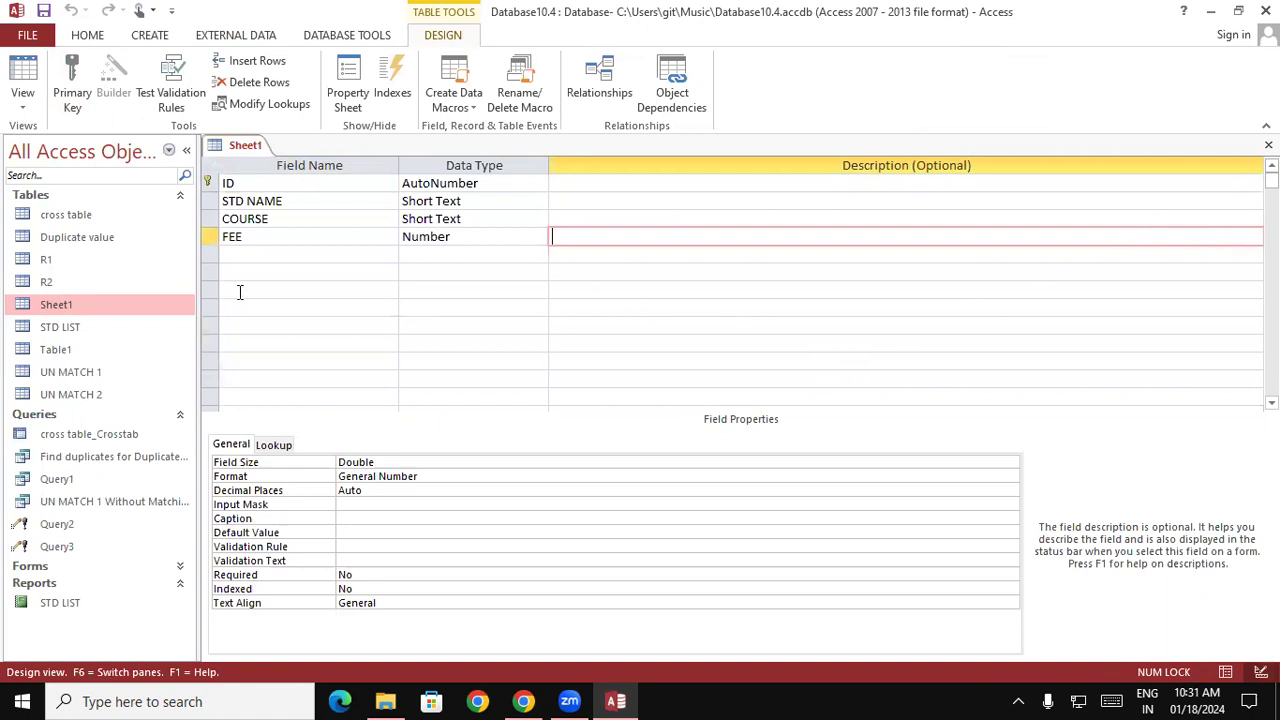
{"action": "left_click", "coordinate": [210, 185]}
{"action": "right_click", "coordinate": [210, 185]}
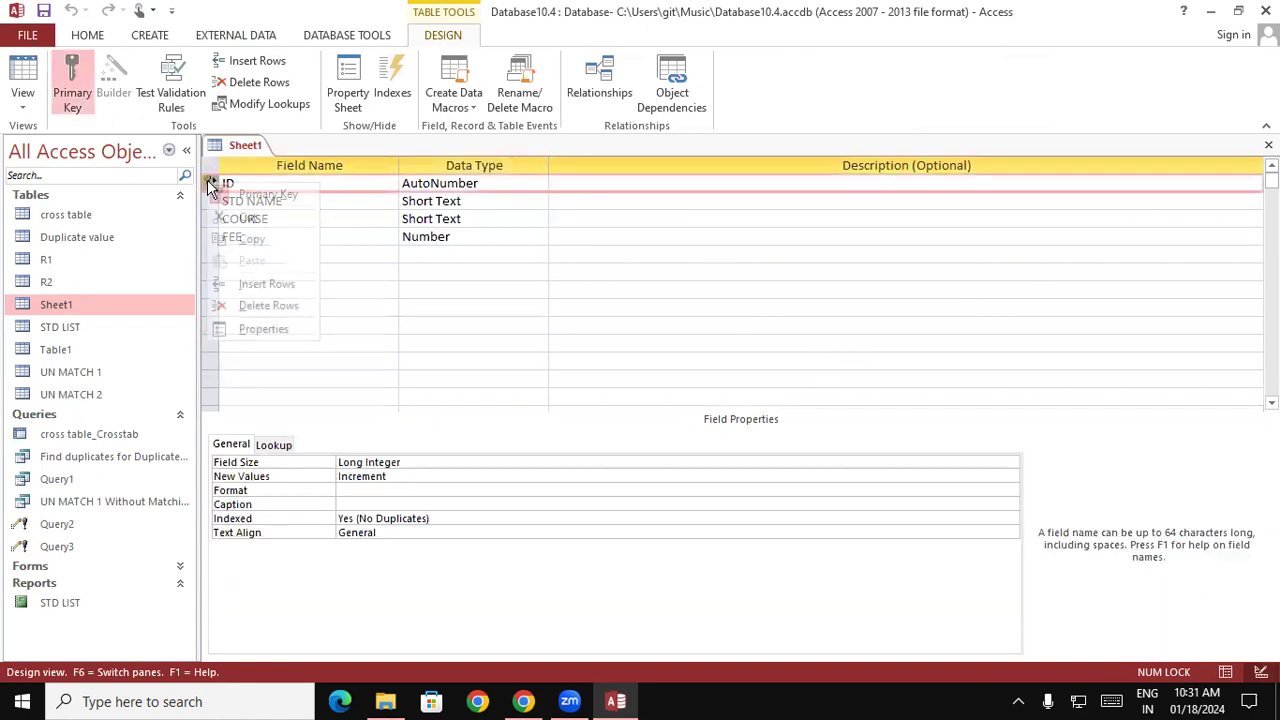
{"action": "left_click", "coordinate": [248, 196]}
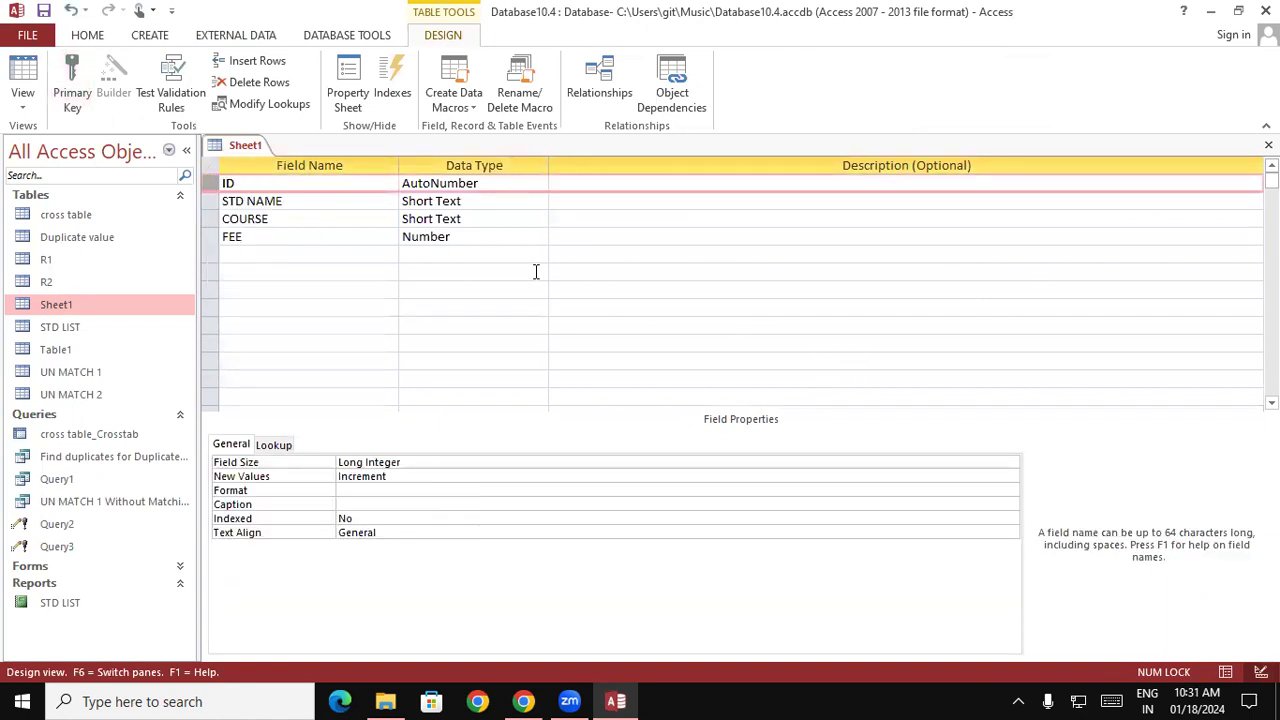
{"action": "left_click", "coordinate": [539, 271]}
{"action": "left_click", "coordinate": [639, 251]}
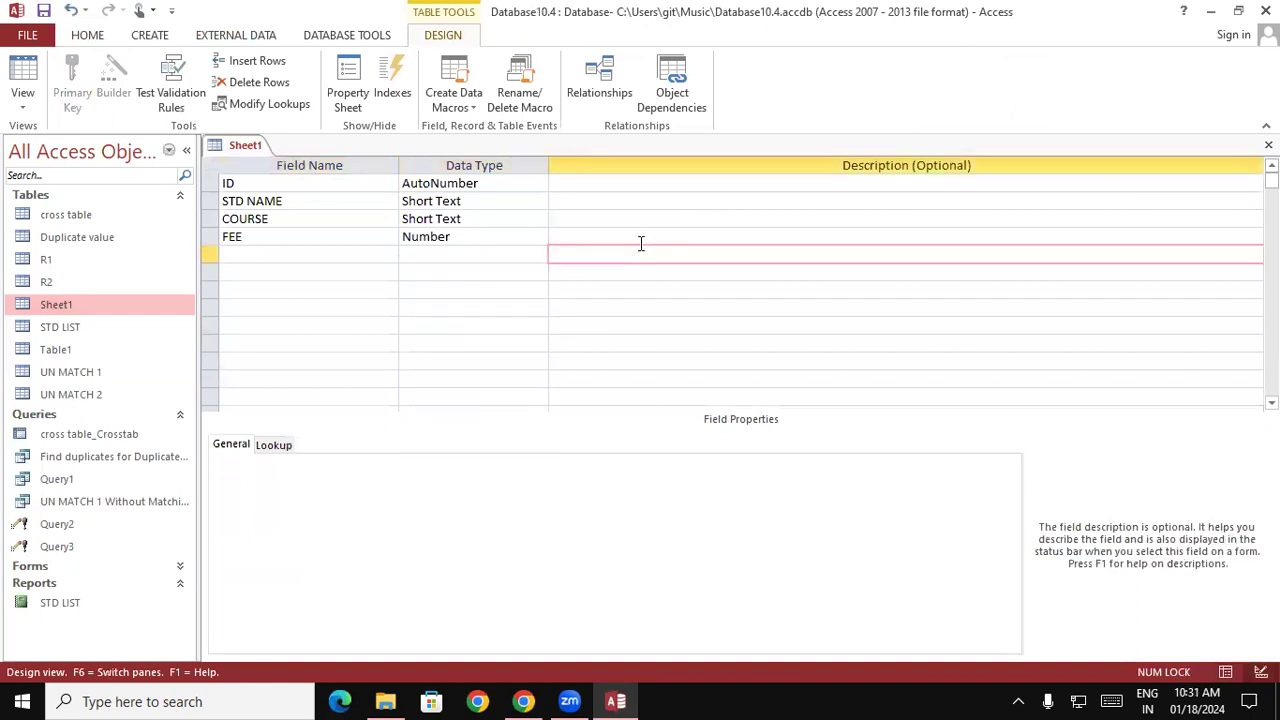
{"action": "right_click", "coordinate": [251, 148]}
{"action": "left_click", "coordinate": [286, 162]}
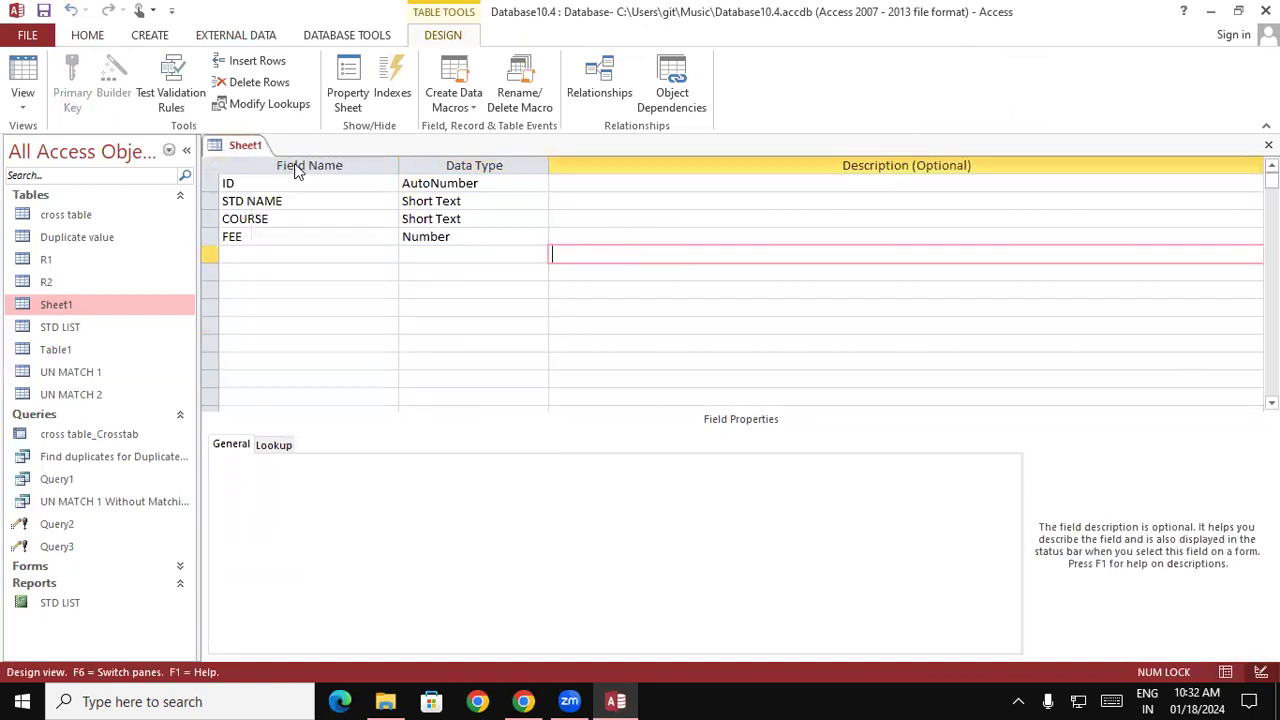
- Change ID's data type from AutoNumber to Number, save, and return to Datasheet View
{"action": "left_click", "coordinate": [444, 181]}
{"action": "left_click", "coordinate": [539, 183]}
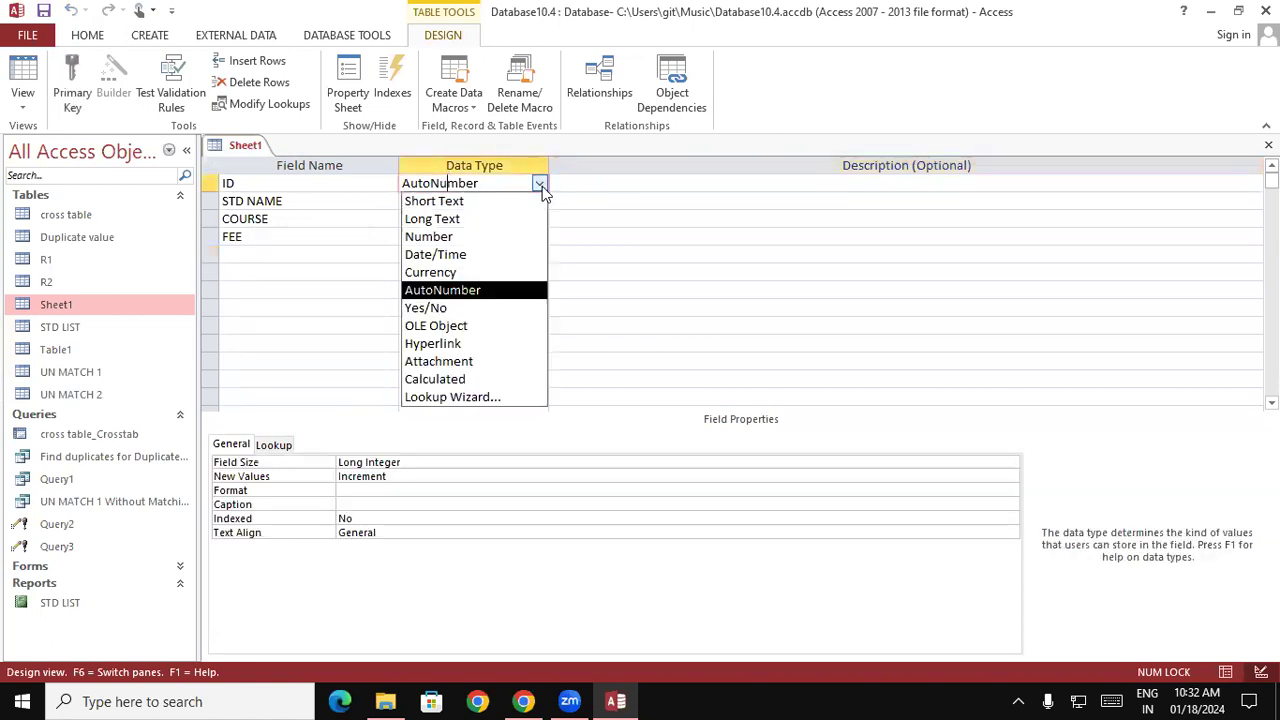
{"action": "left_click", "coordinate": [455, 238]}
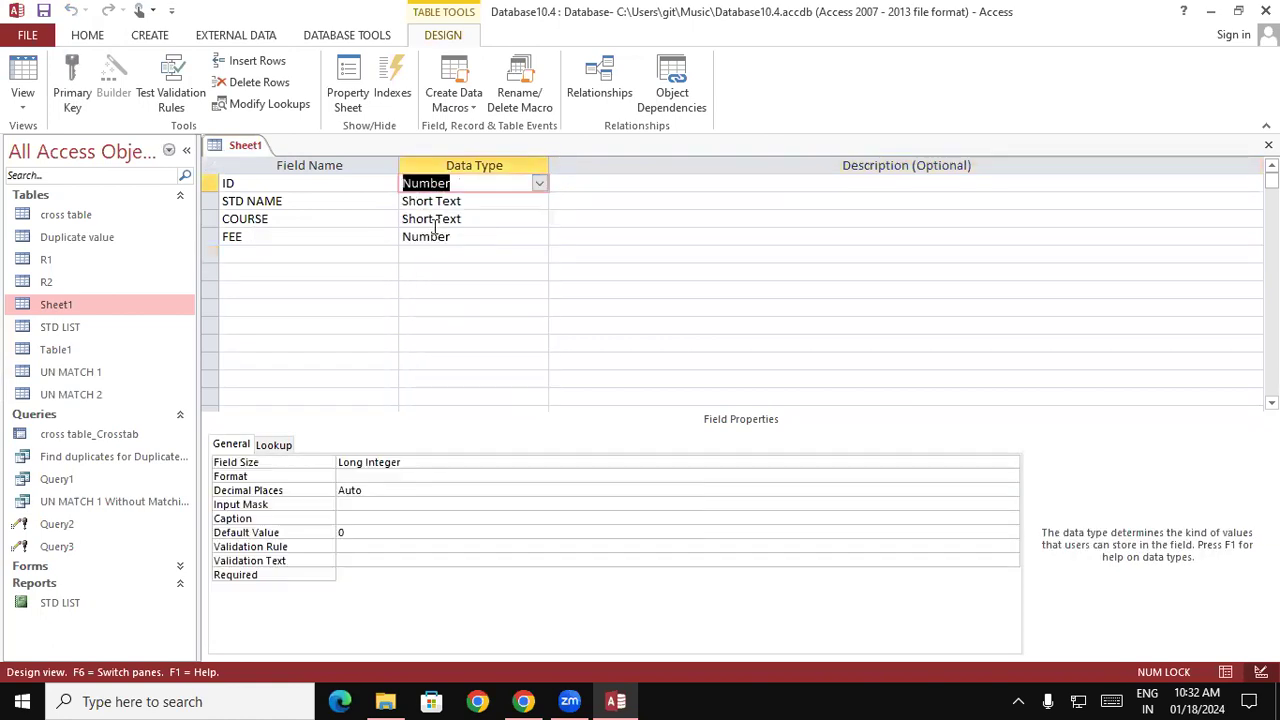
{"action": "right_click", "coordinate": [240, 146]}
{"action": "left_click", "coordinate": [268, 164]}
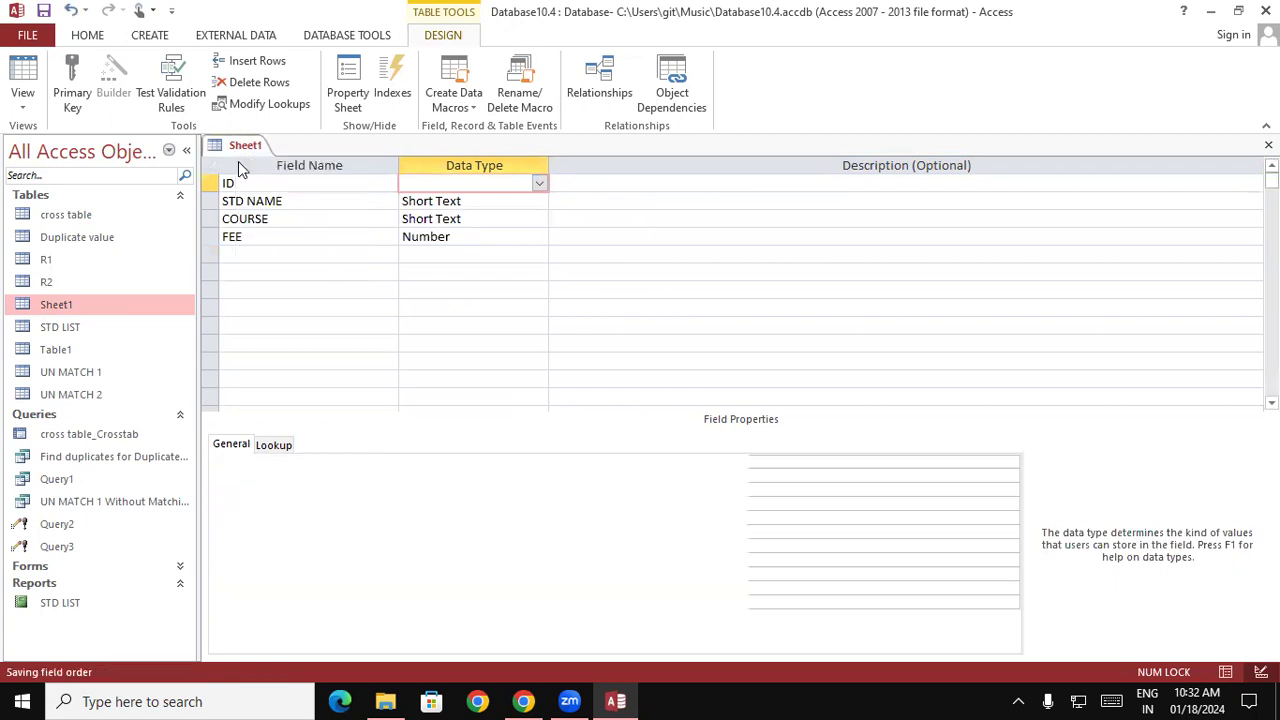
{"action": "left_click", "coordinate": [20, 104]}
{"action": "left_click", "coordinate": [45, 140]}
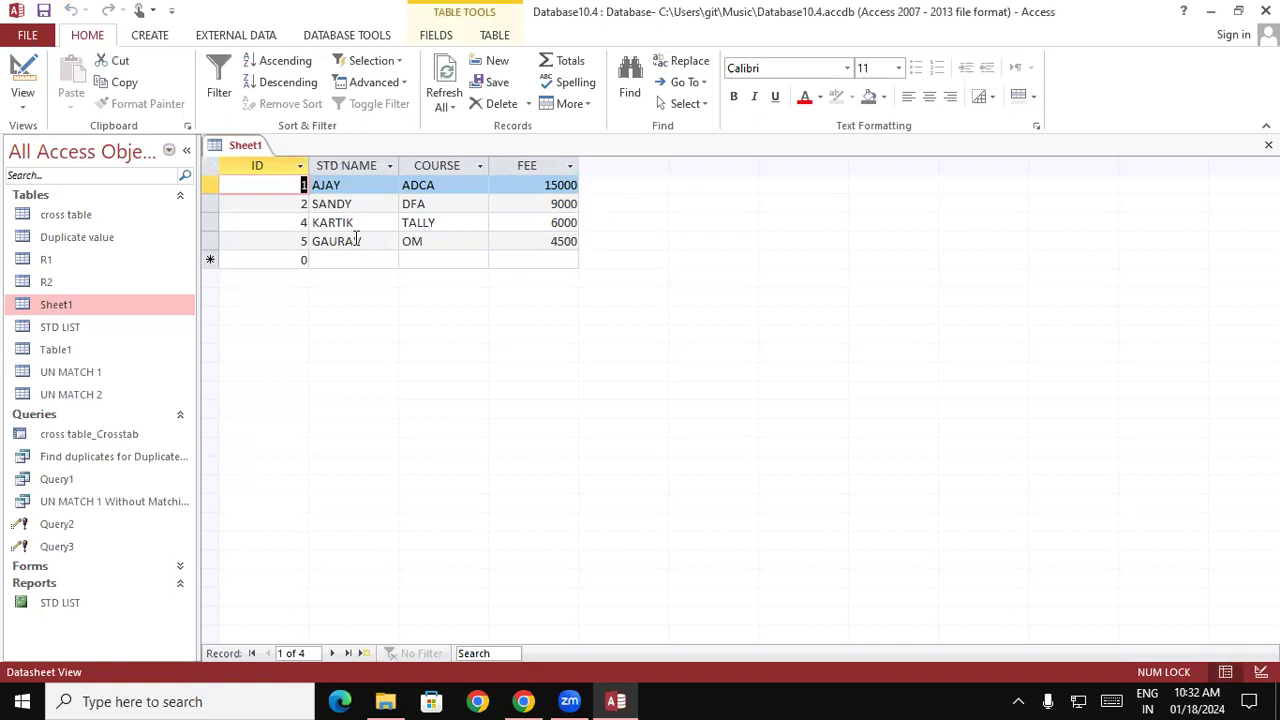
- Change KARTIK's ID from 4 to 3, cancelling the stray edit to GAURAV's ID
{"action": "left_click", "coordinate": [305, 222]}
{"action": "type", "text": "3"}
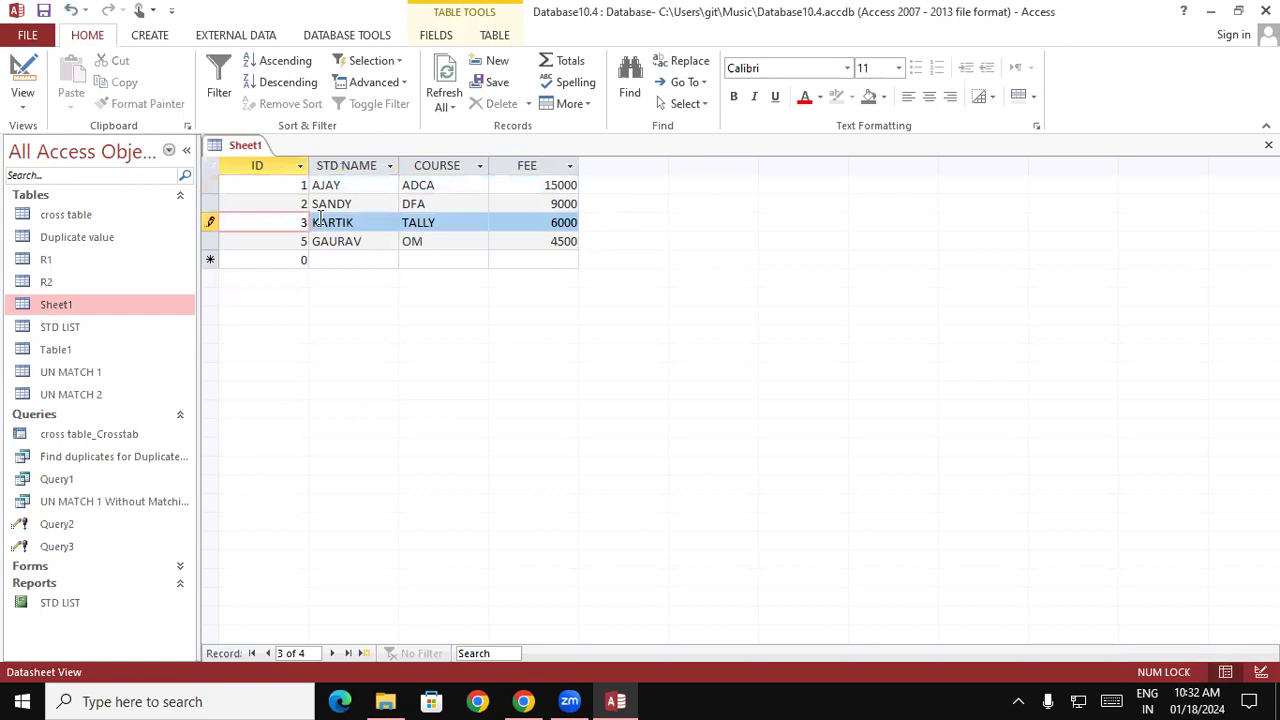
{"action": "left_click", "coordinate": [305, 241]}
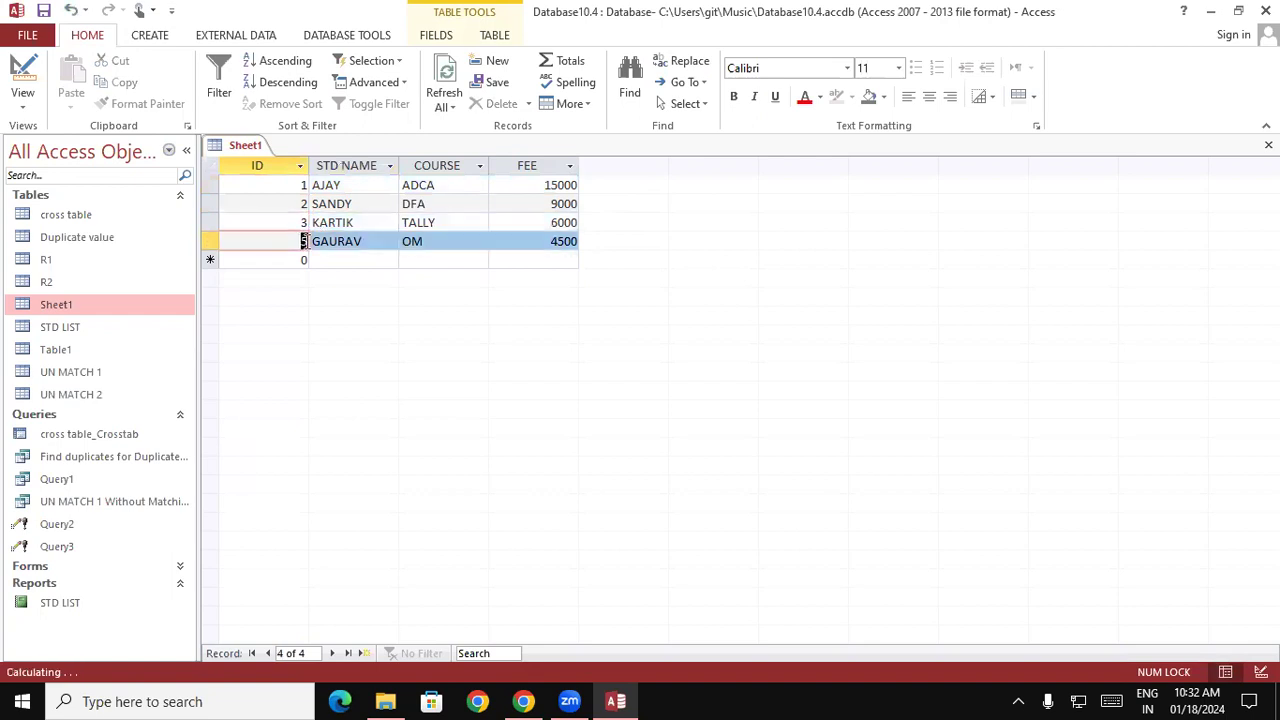
{"action": "type", "text": "4"}
{"action": "key", "text": "Escape"}
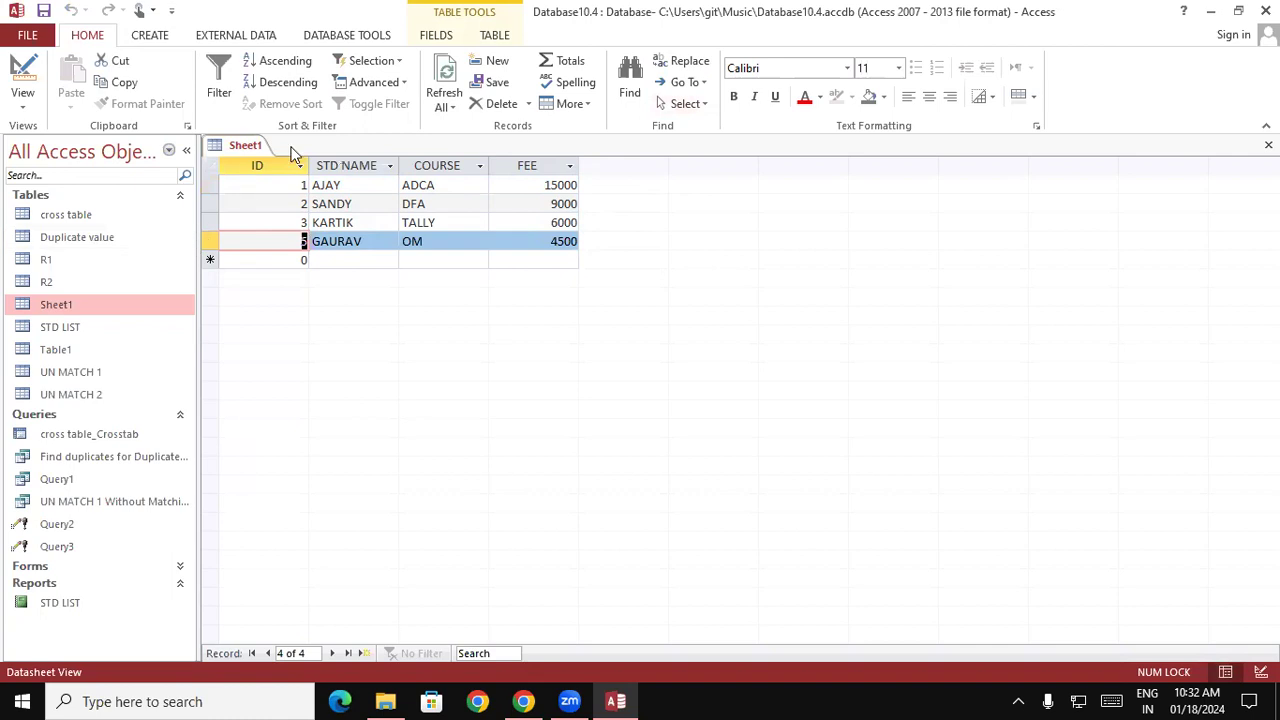
- Close and reopen the Sheet1 table so it lists IDs 1, 2, 3 and 5
{"action": "right_click", "coordinate": [248, 145]}
{"action": "left_click", "coordinate": [268, 169]}
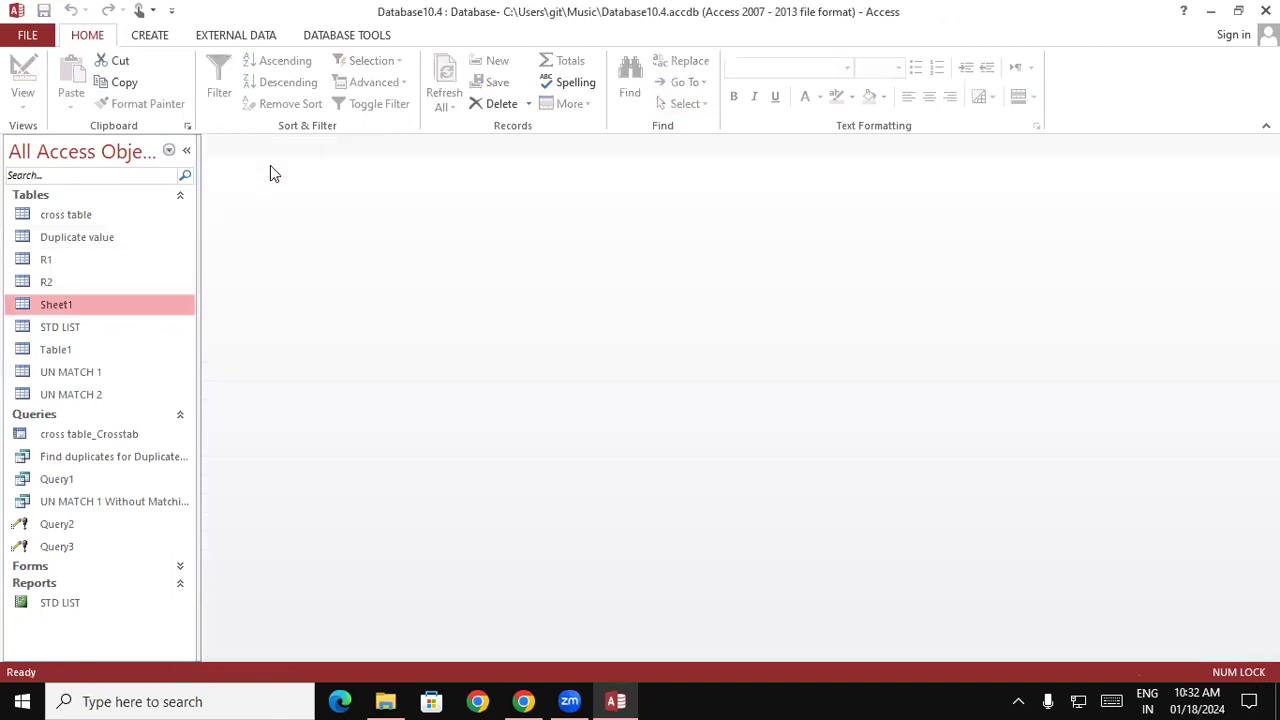
{"action": "double_click", "coordinate": [80, 303]}
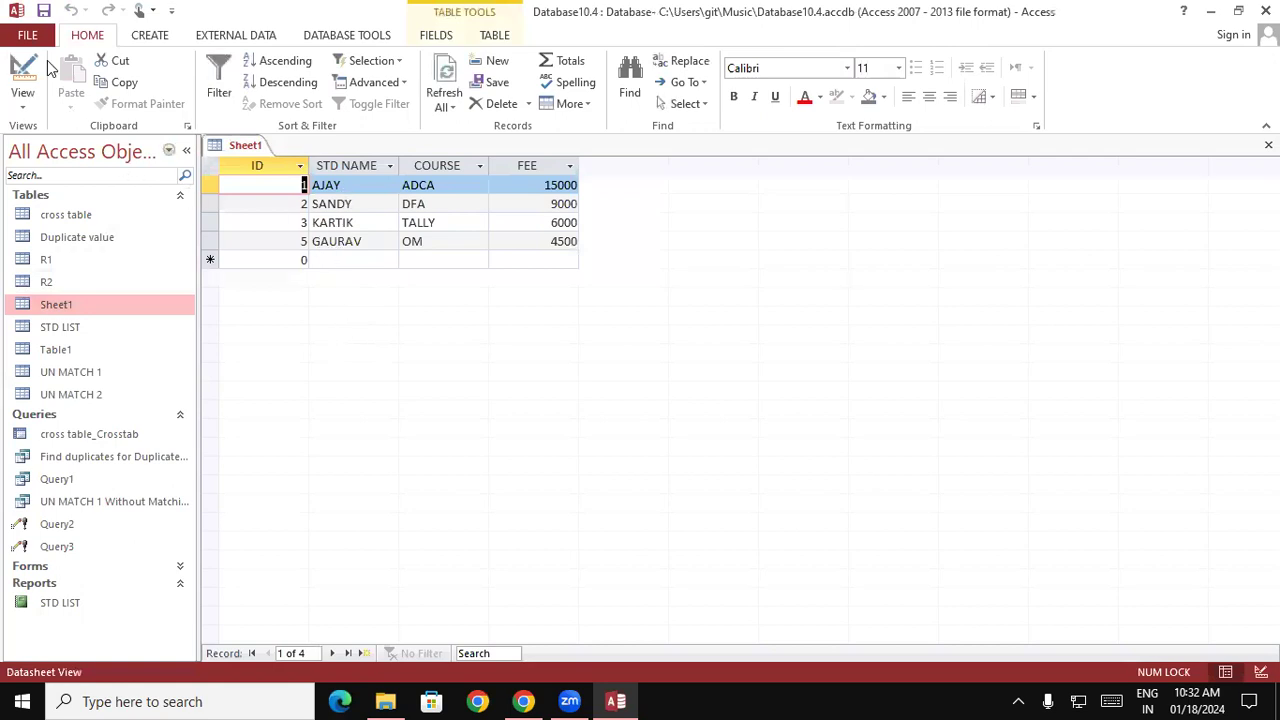
- In Design View, permanently delete Sheet1's existing ID field
{"action": "left_click", "coordinate": [34, 107]}
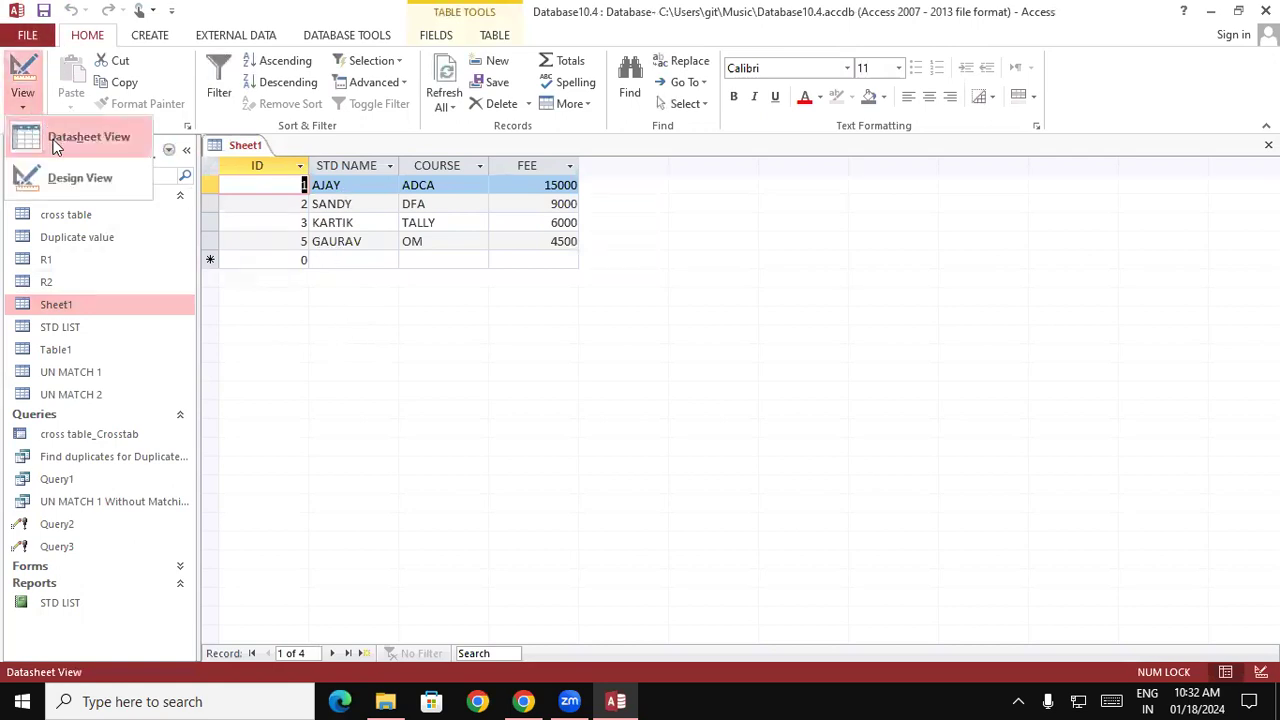
{"action": "left_click", "coordinate": [58, 172]}
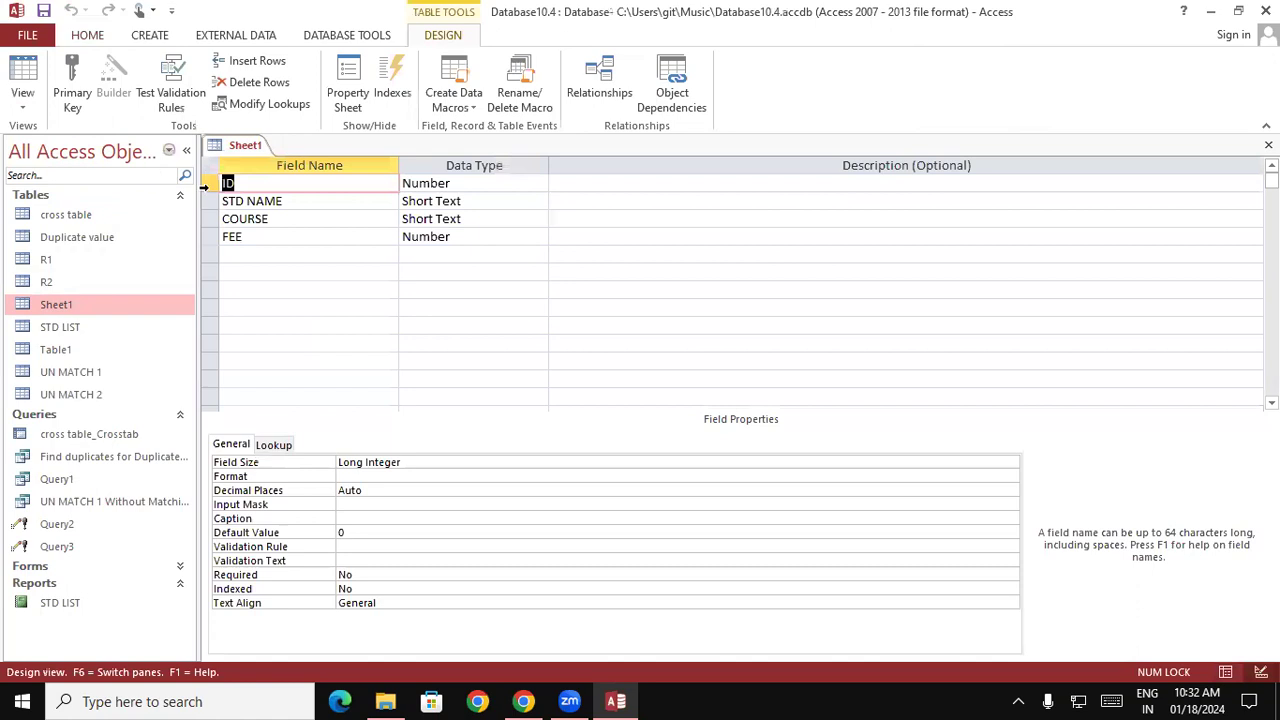
{"action": "left_click", "coordinate": [210, 178]}
{"action": "right_click", "coordinate": [210, 183]}
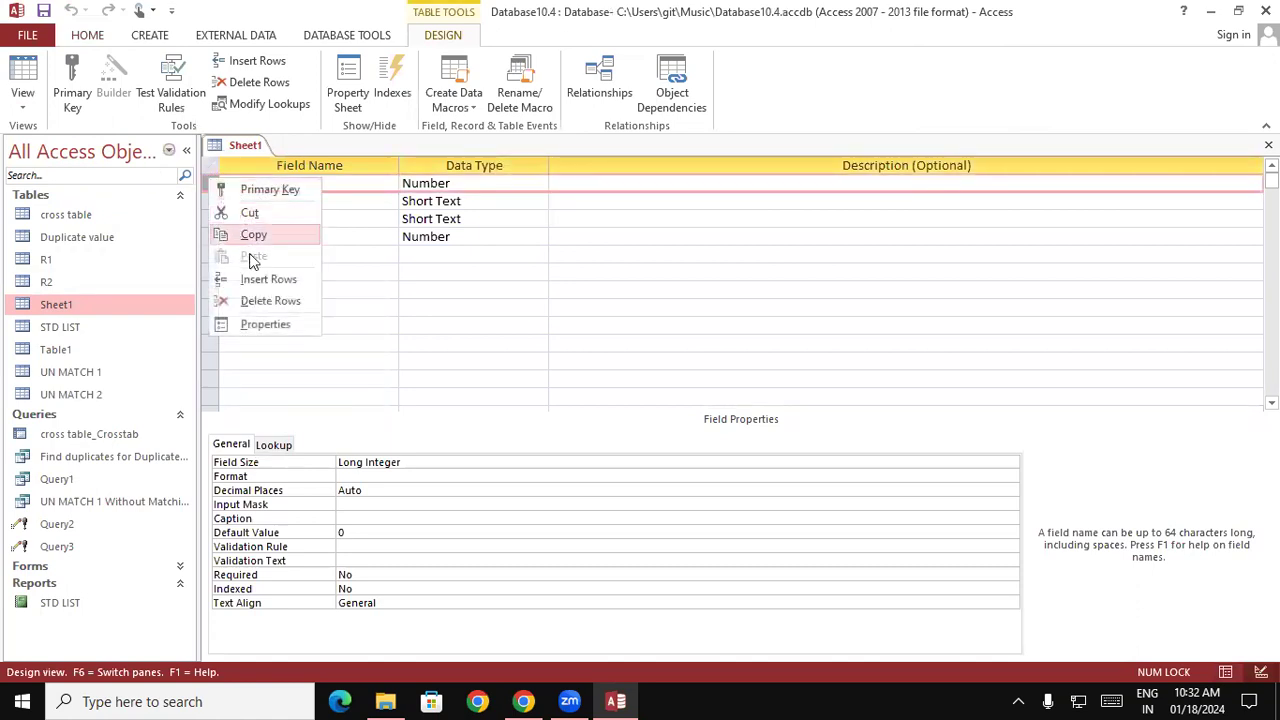
{"action": "left_click", "coordinate": [268, 304]}
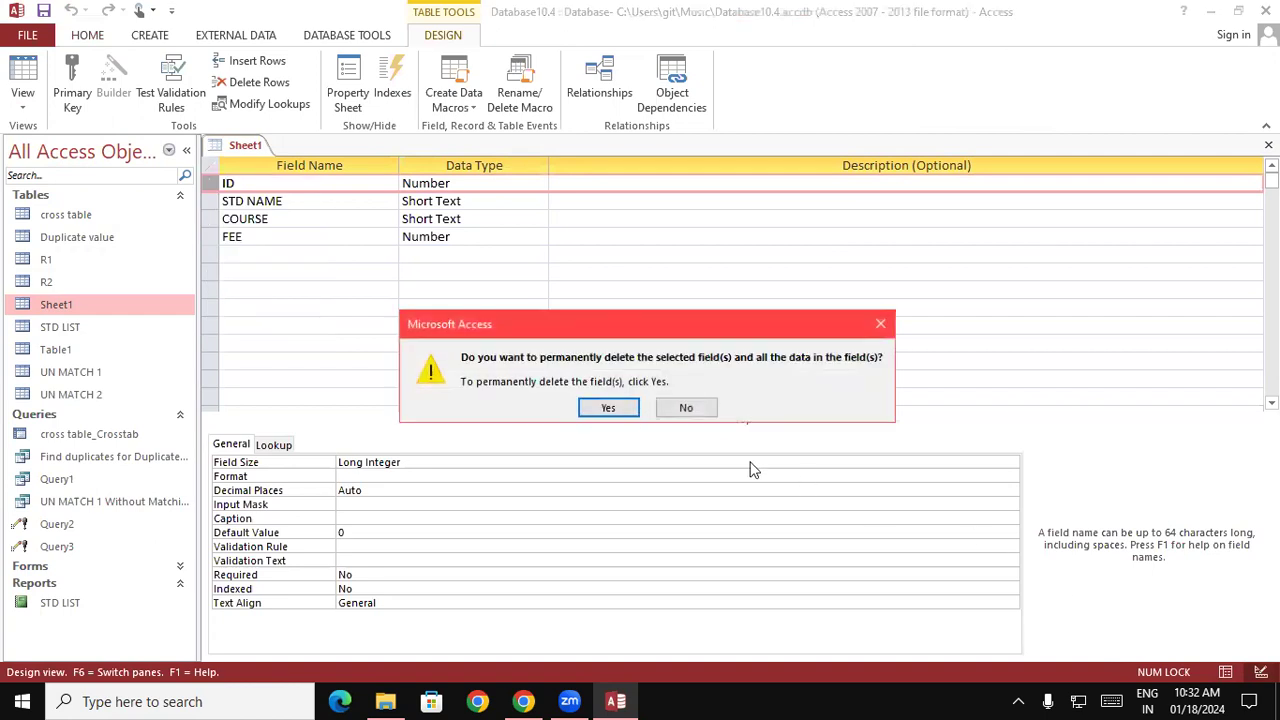
{"action": "left_click", "coordinate": [603, 408]}
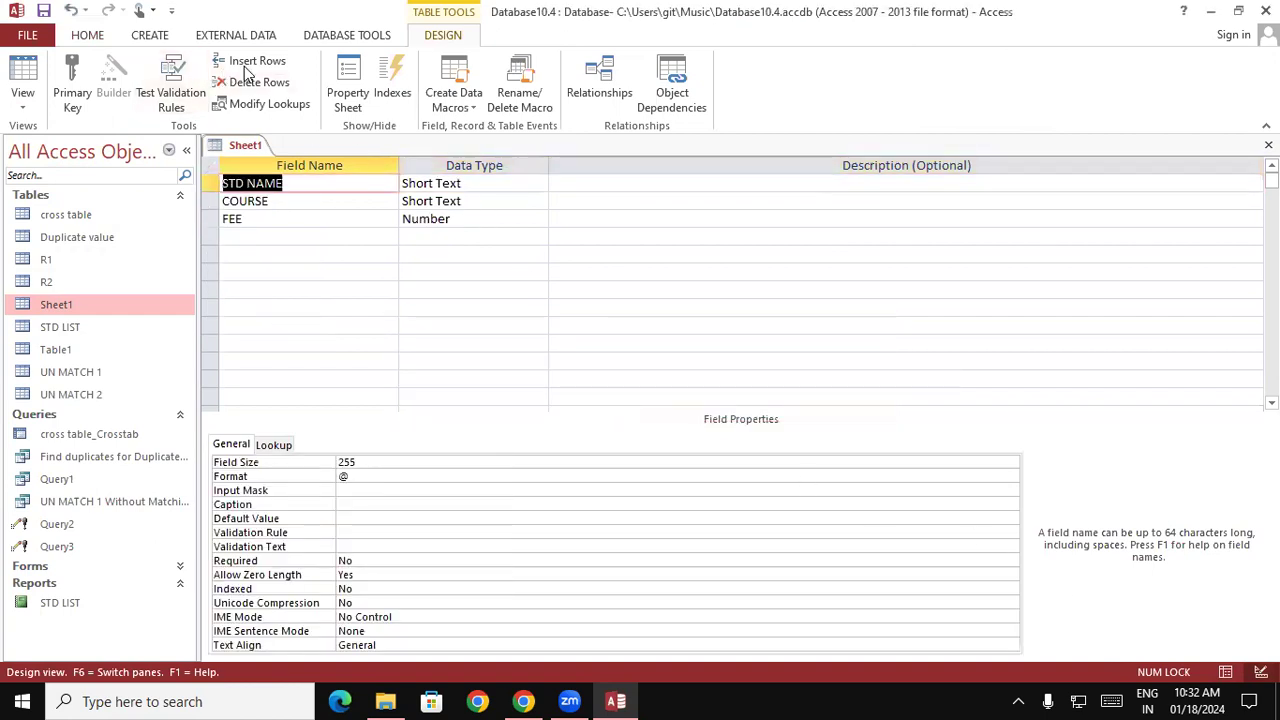
- Add a new ID field of type AutoNumber above STD NAME, save, and return to Datasheet View
{"action": "left_click", "coordinate": [250, 61]}
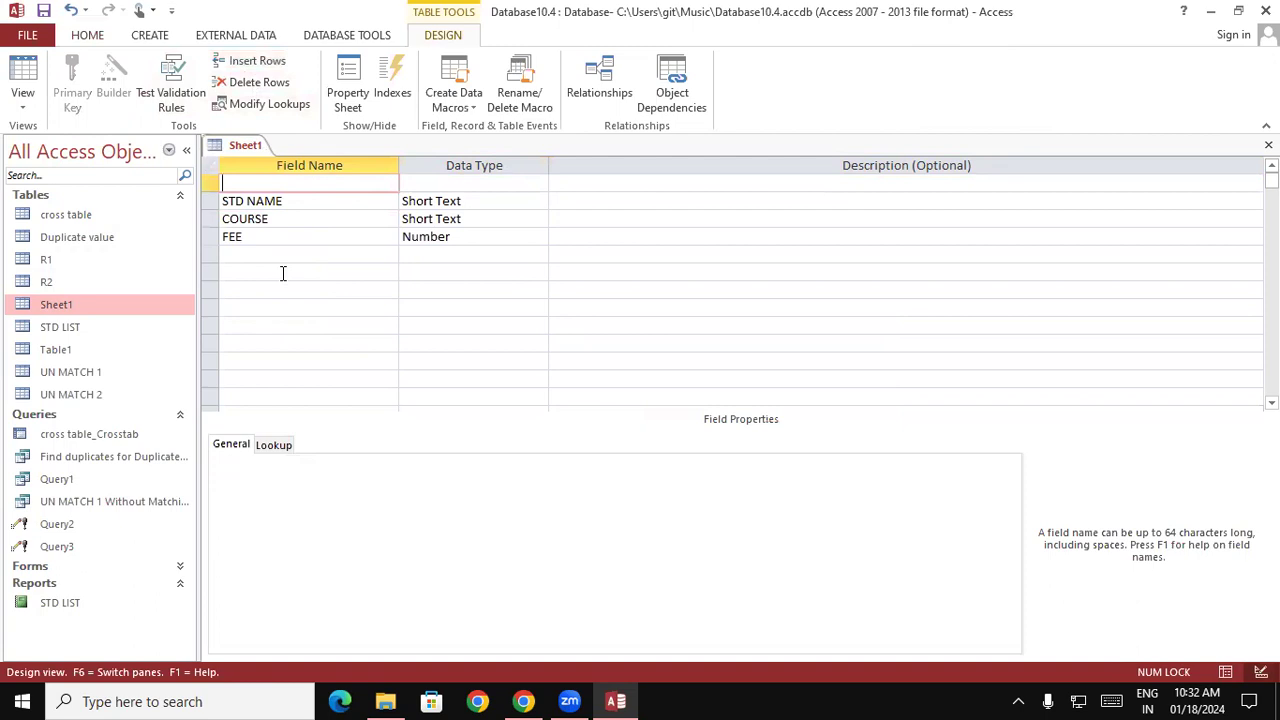
{"action": "type", "text": "ID"}
{"action": "key", "text": "Tab"}
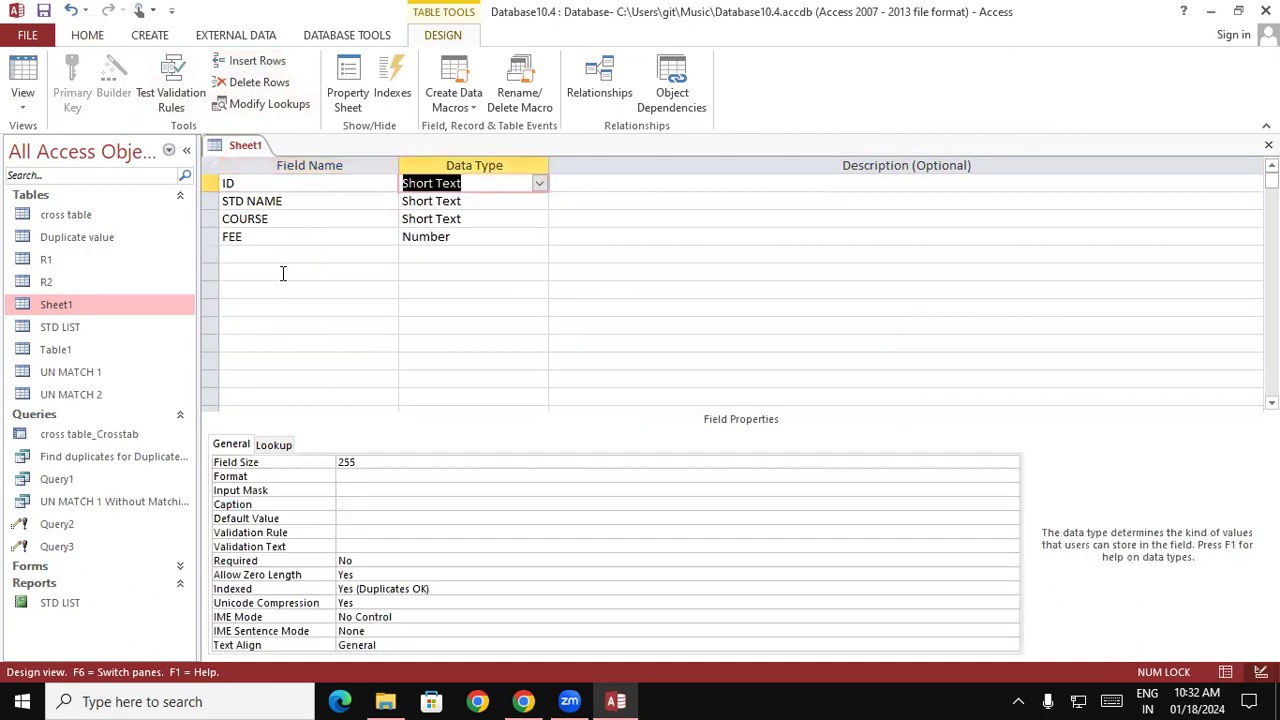
{"action": "type", "text": "AutoNumber"}
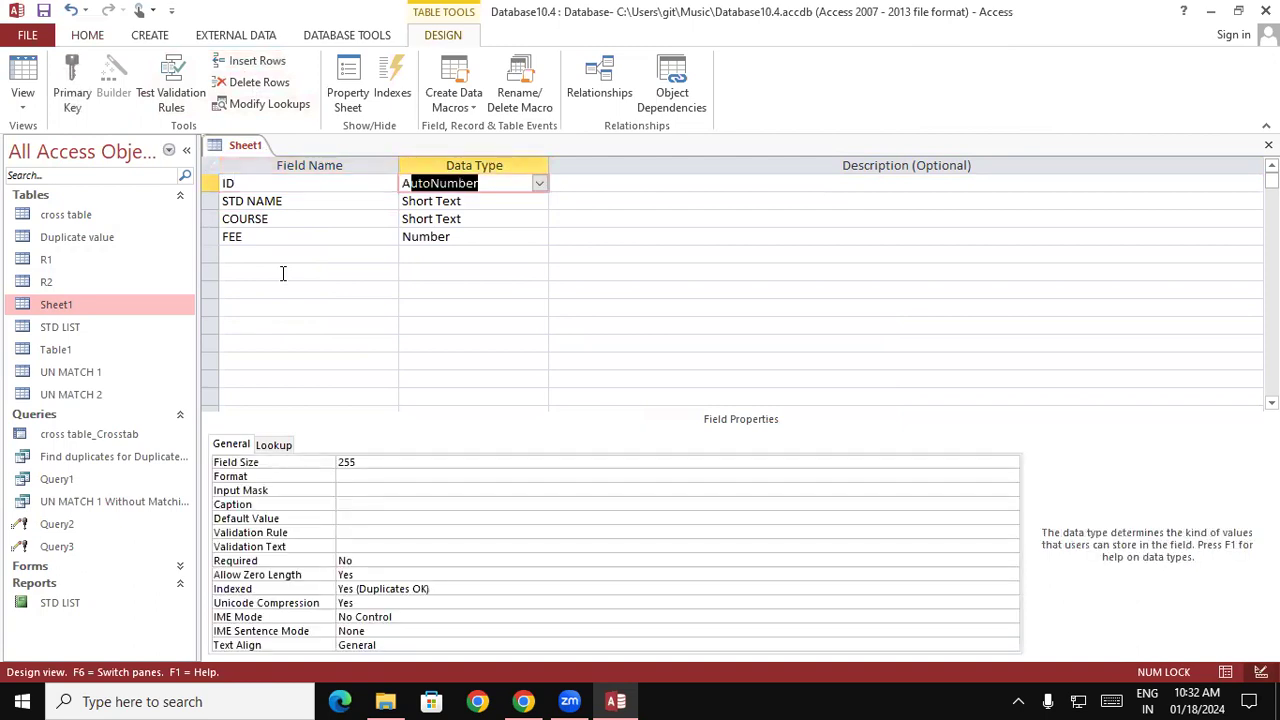
{"action": "right_click", "coordinate": [252, 148]}
{"action": "left_click", "coordinate": [263, 156]}
{"action": "left_click", "coordinate": [24, 108]}
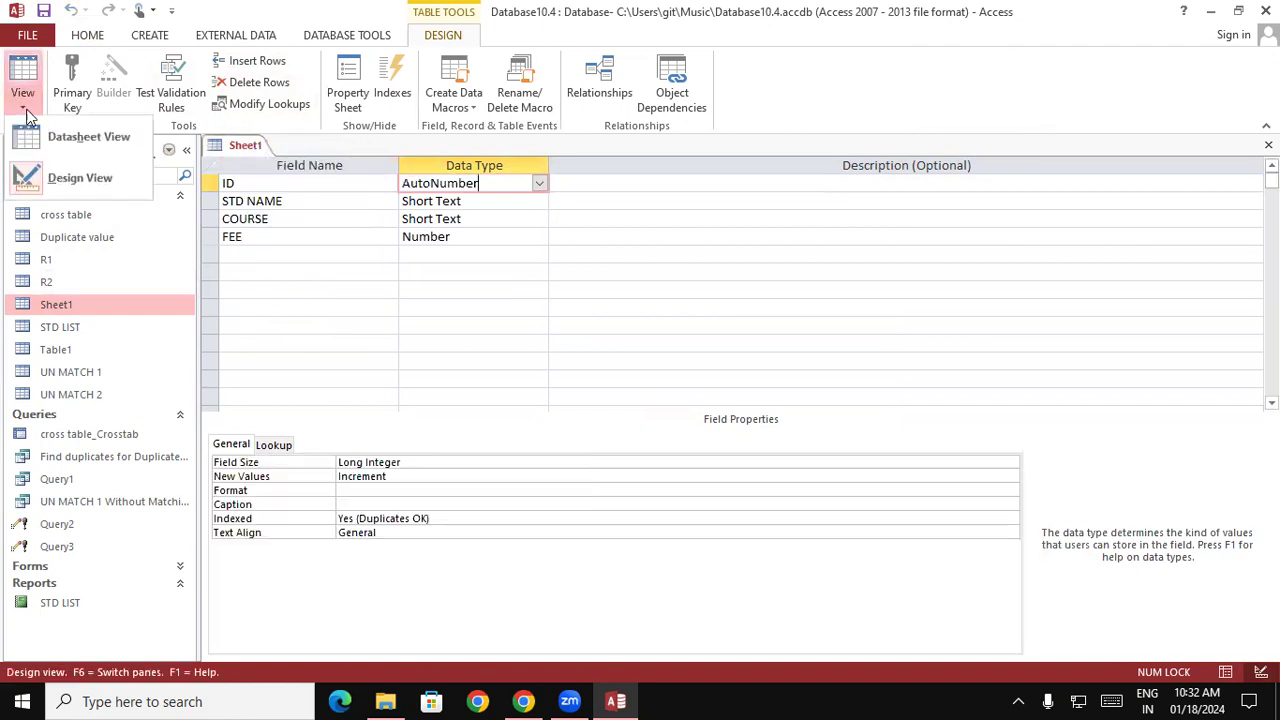
{"action": "left_click", "coordinate": [52, 139]}
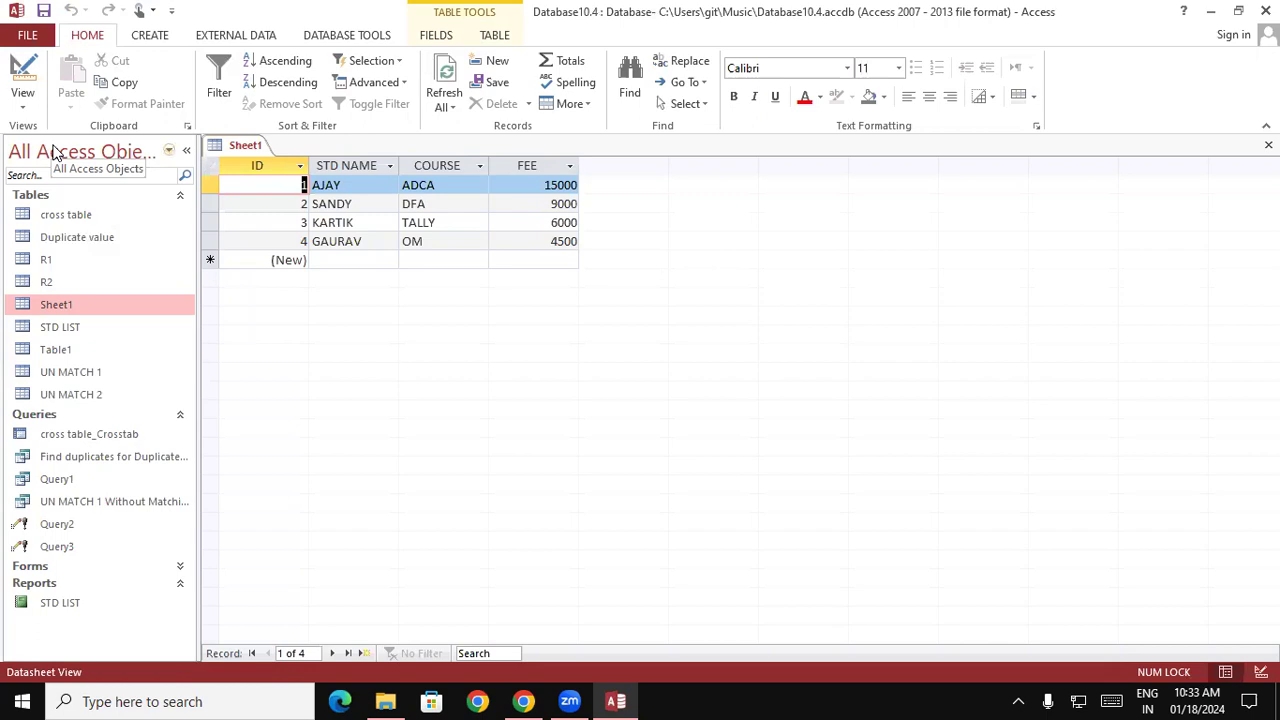
{"action": "left_click", "coordinate": [437, 34]}
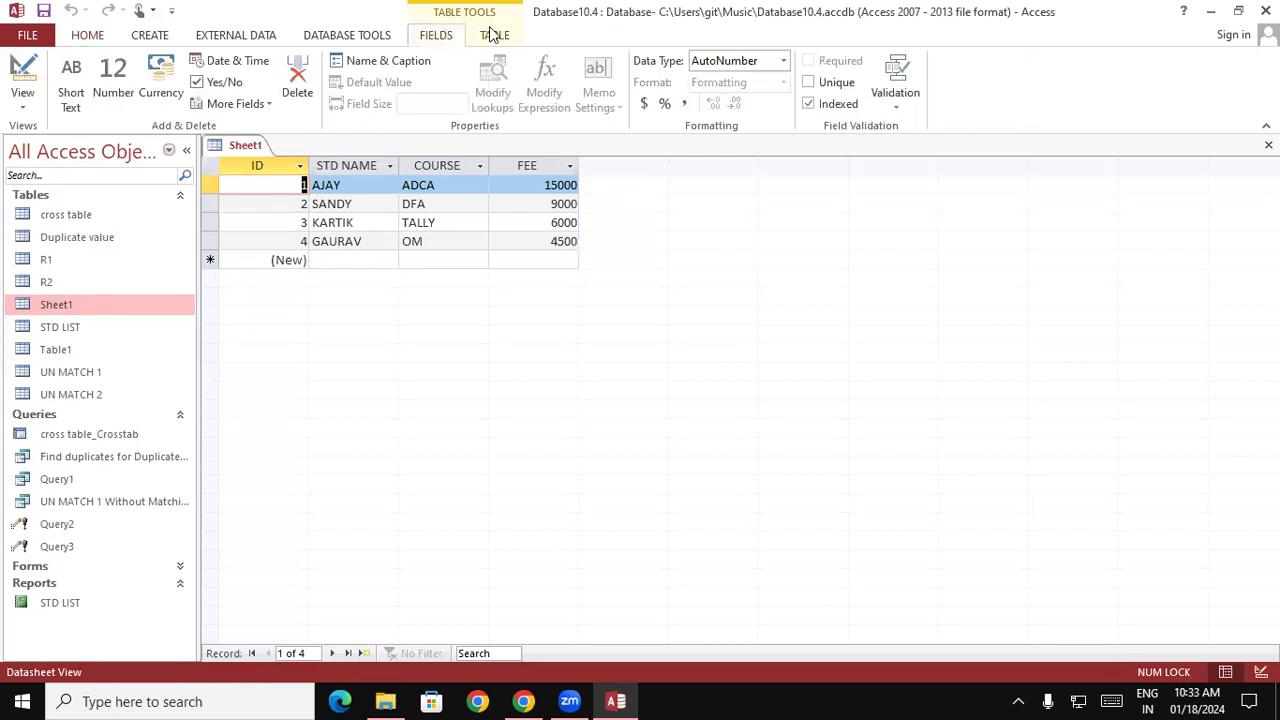
{"action": "left_click", "coordinate": [491, 34]}
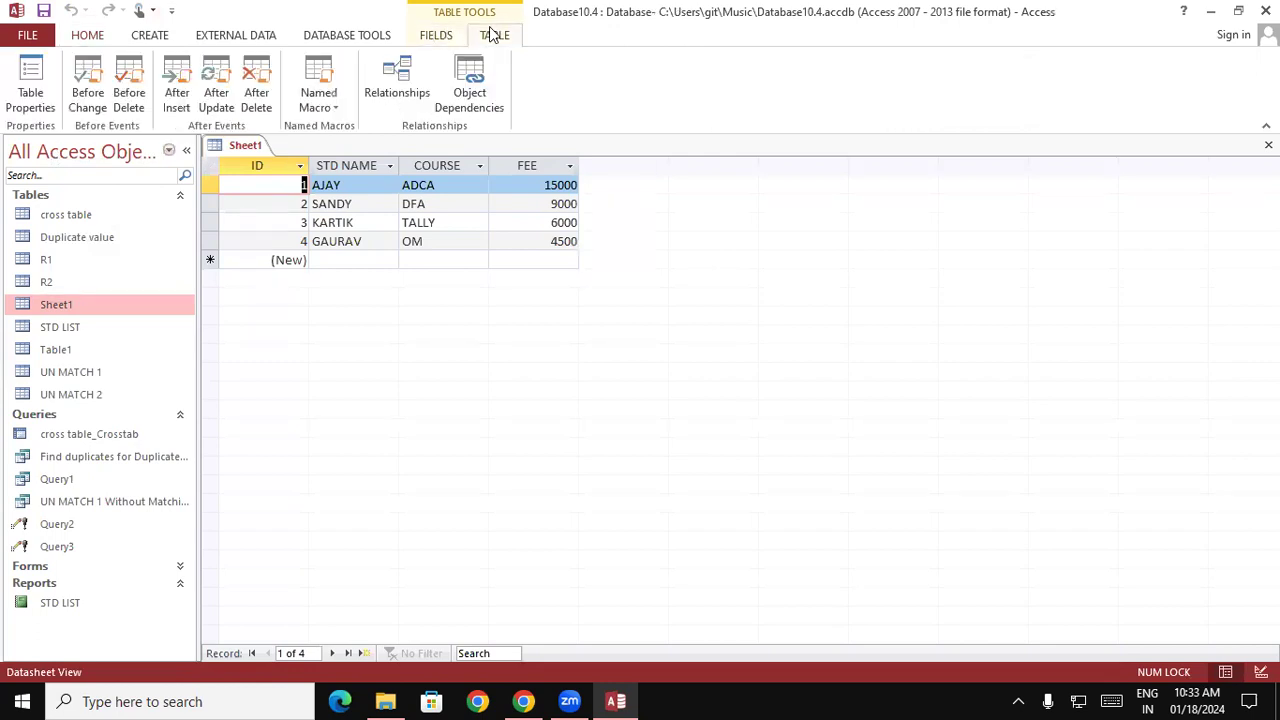
{"action": "left_click", "coordinate": [369, 40]}
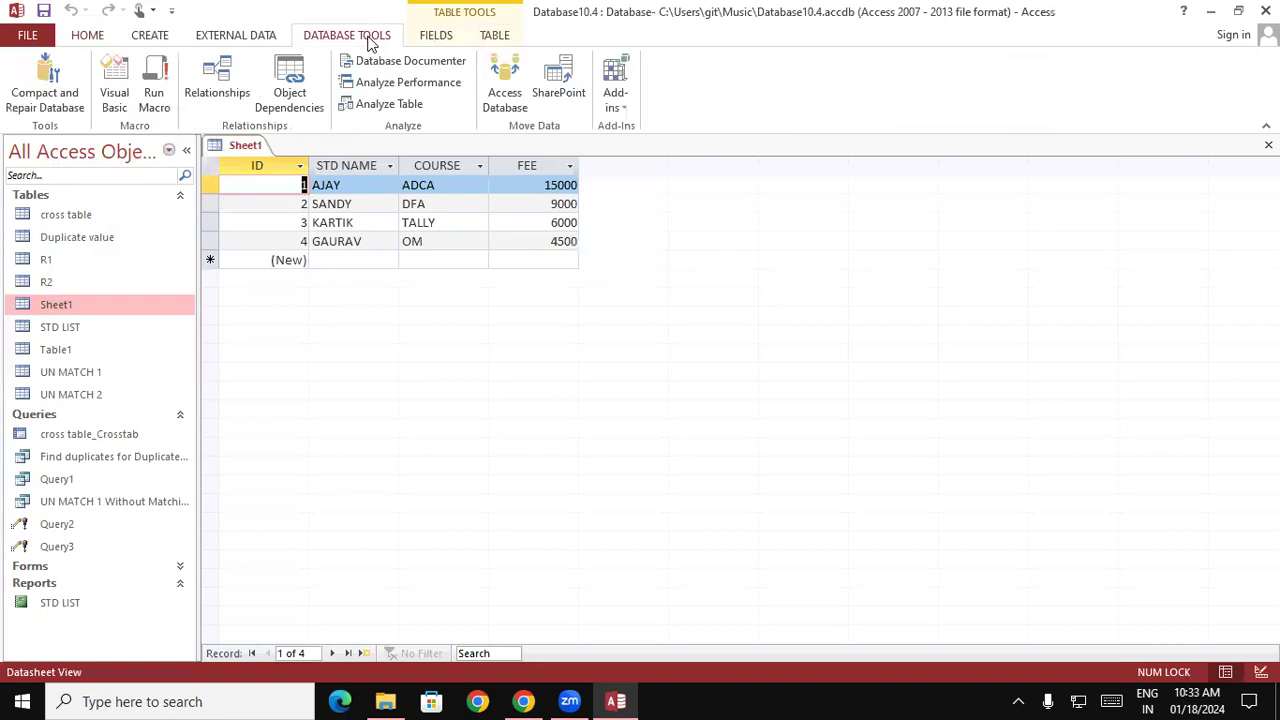
{"action": "left_click", "coordinate": [267, 34]}
{"action": "left_click", "coordinate": [171, 34]}
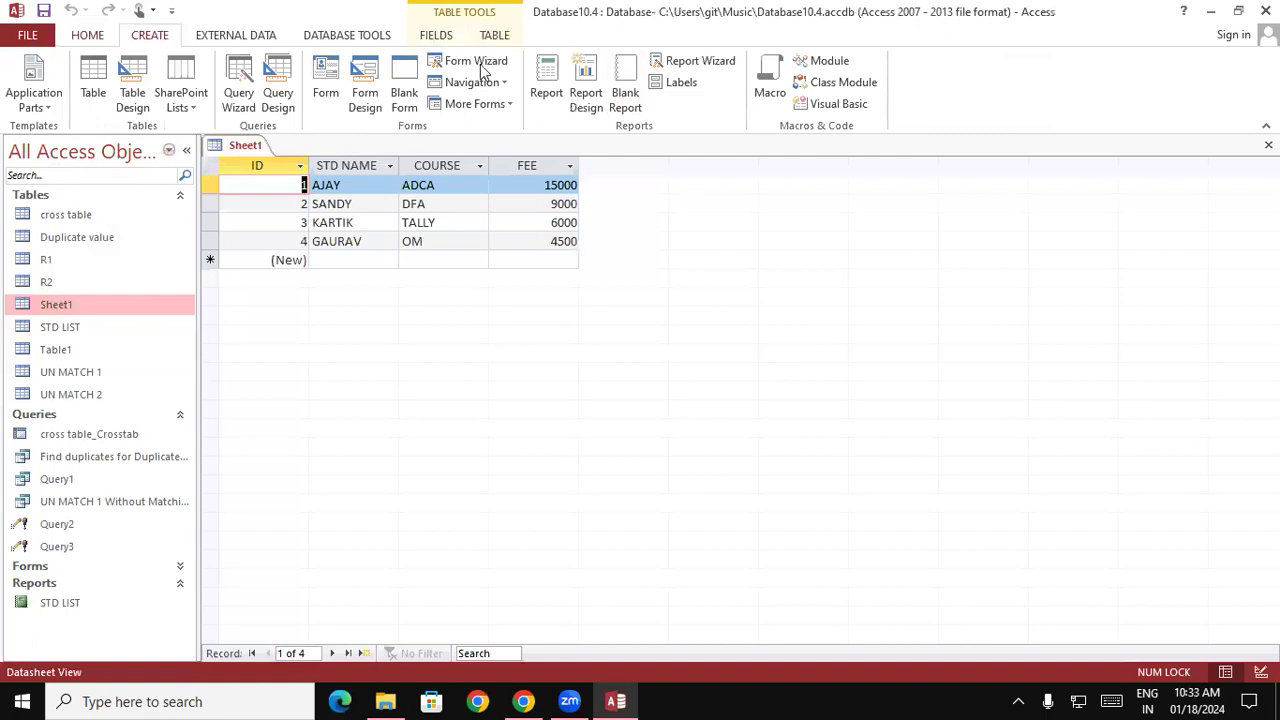
{"action": "left_click", "coordinate": [320, 40]}
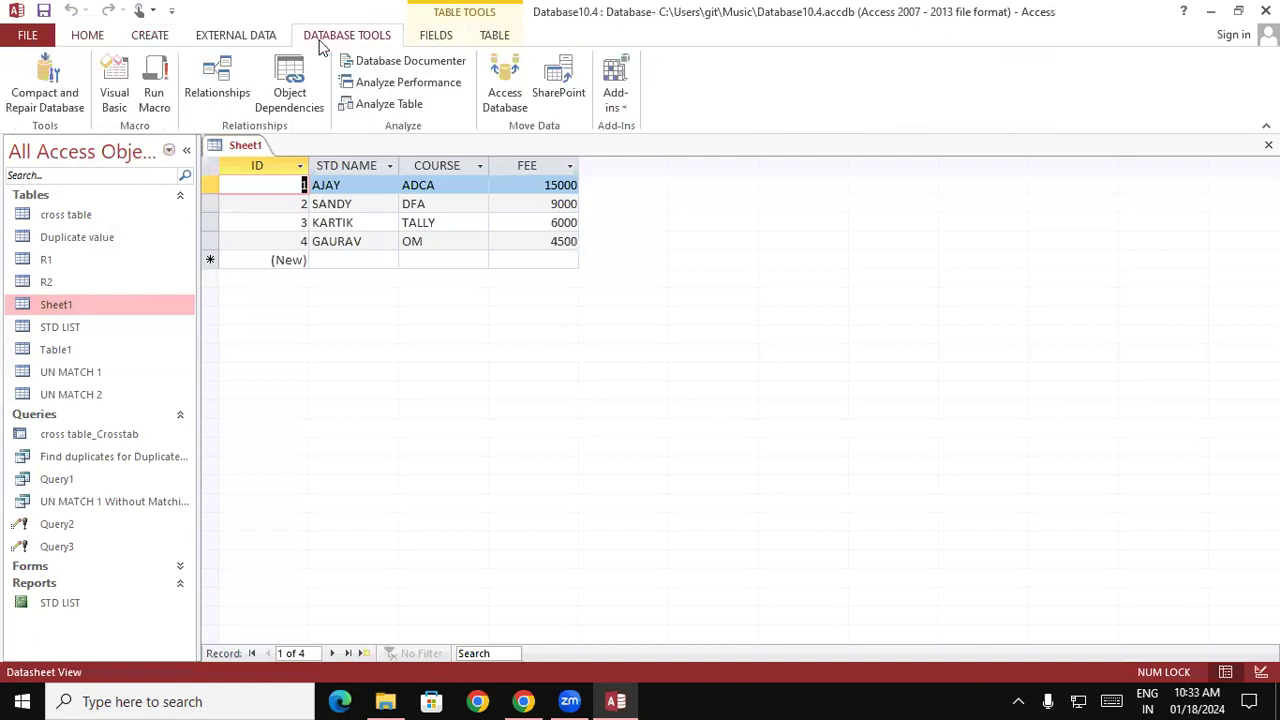
{"action": "left_click", "coordinate": [425, 38]}
{"action": "left_click", "coordinate": [487, 36]}
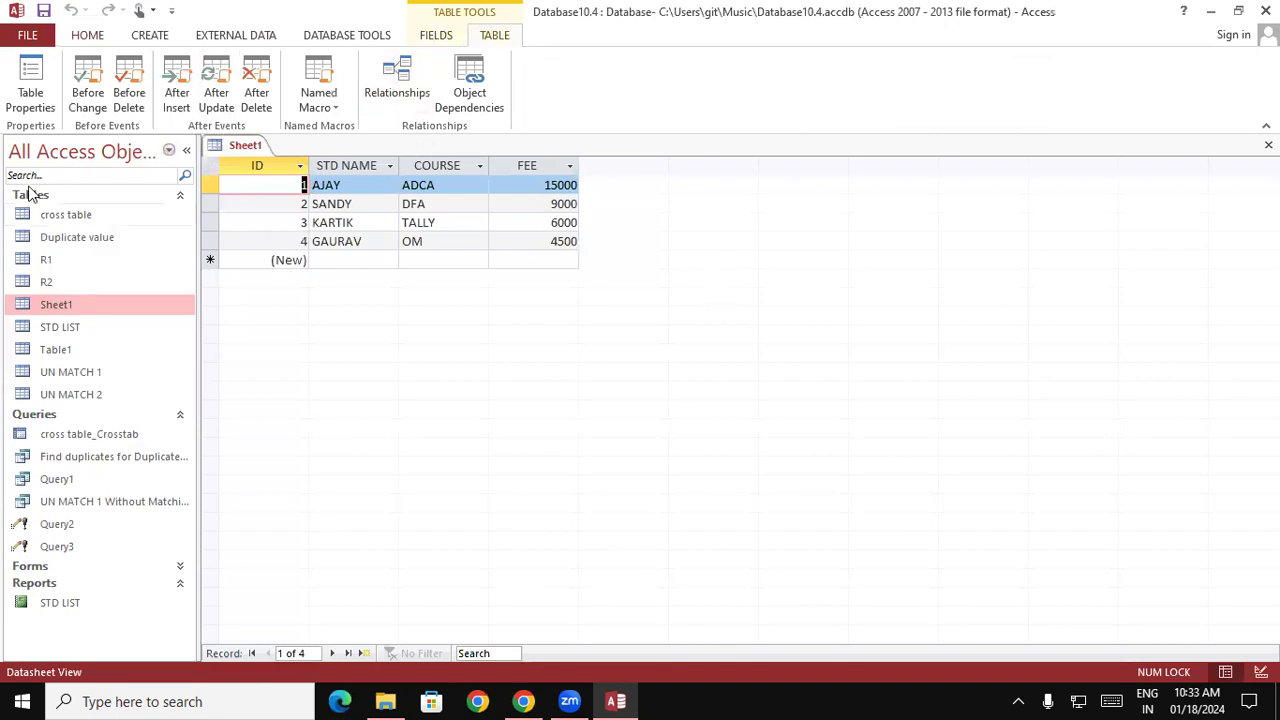
{"action": "left_click", "coordinate": [170, 35]}
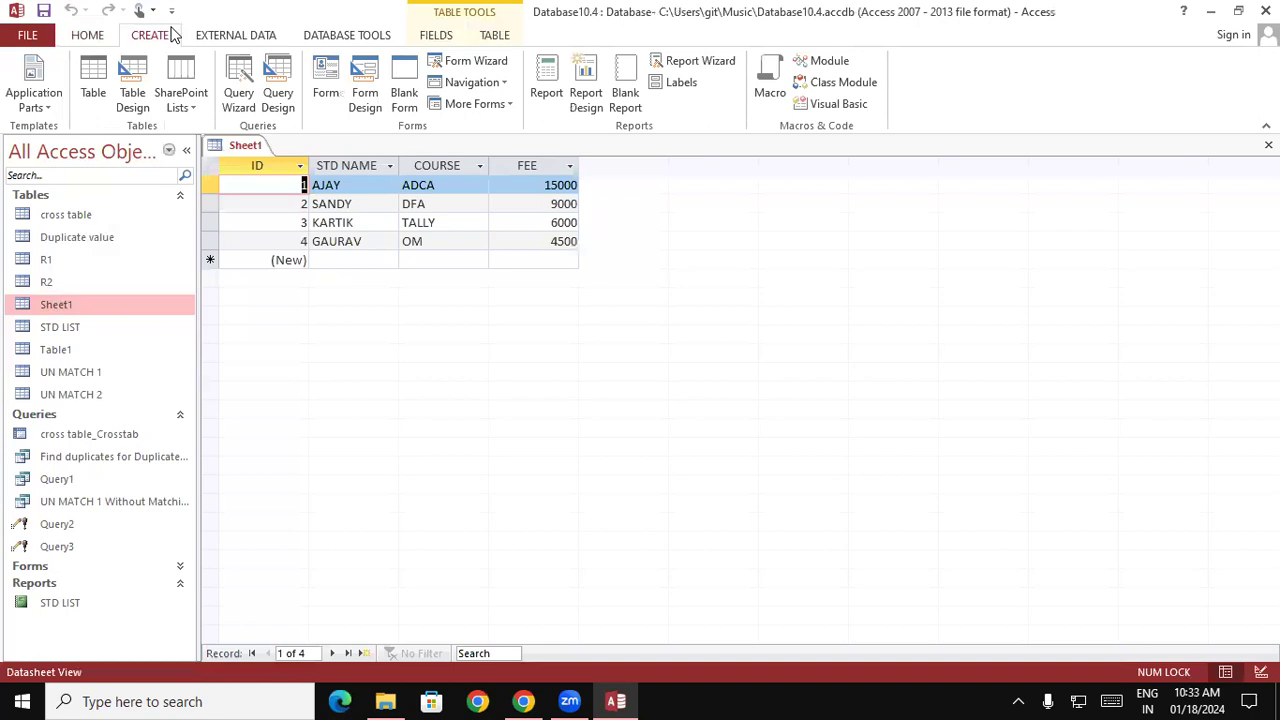
{"action": "left_click", "coordinate": [98, 35]}
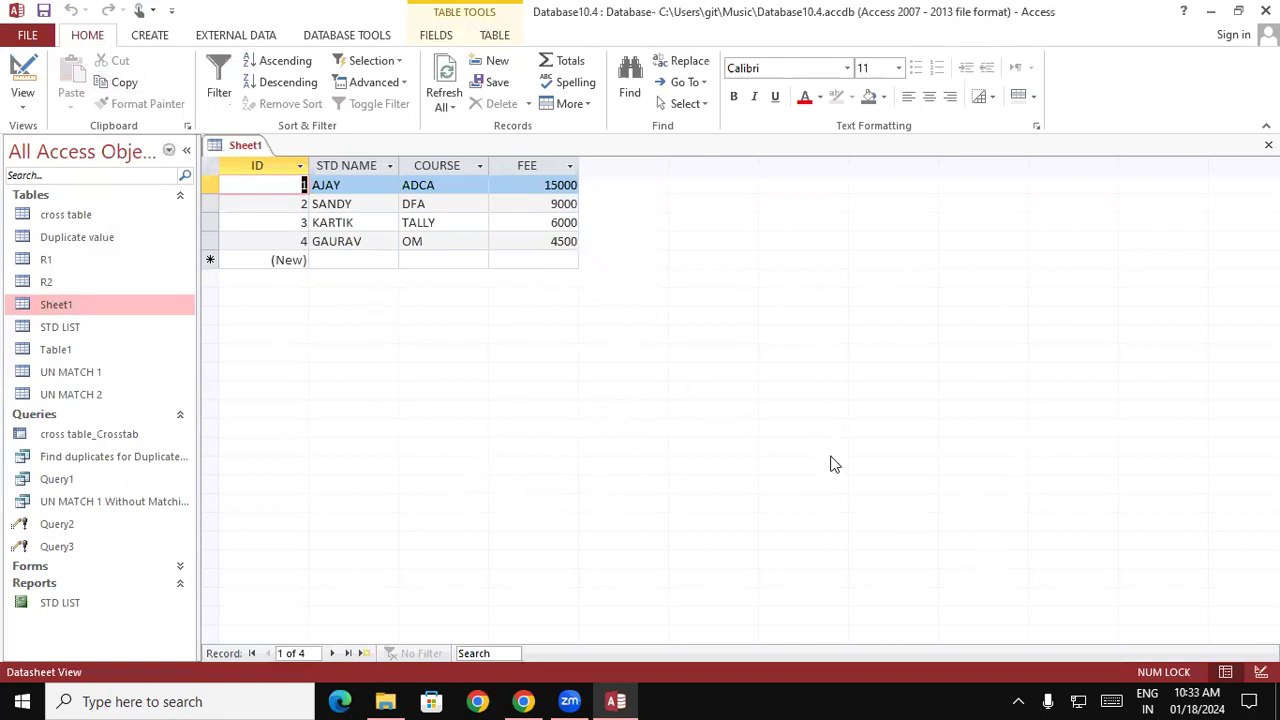
{"action": "left_click", "coordinate": [270, 33]}
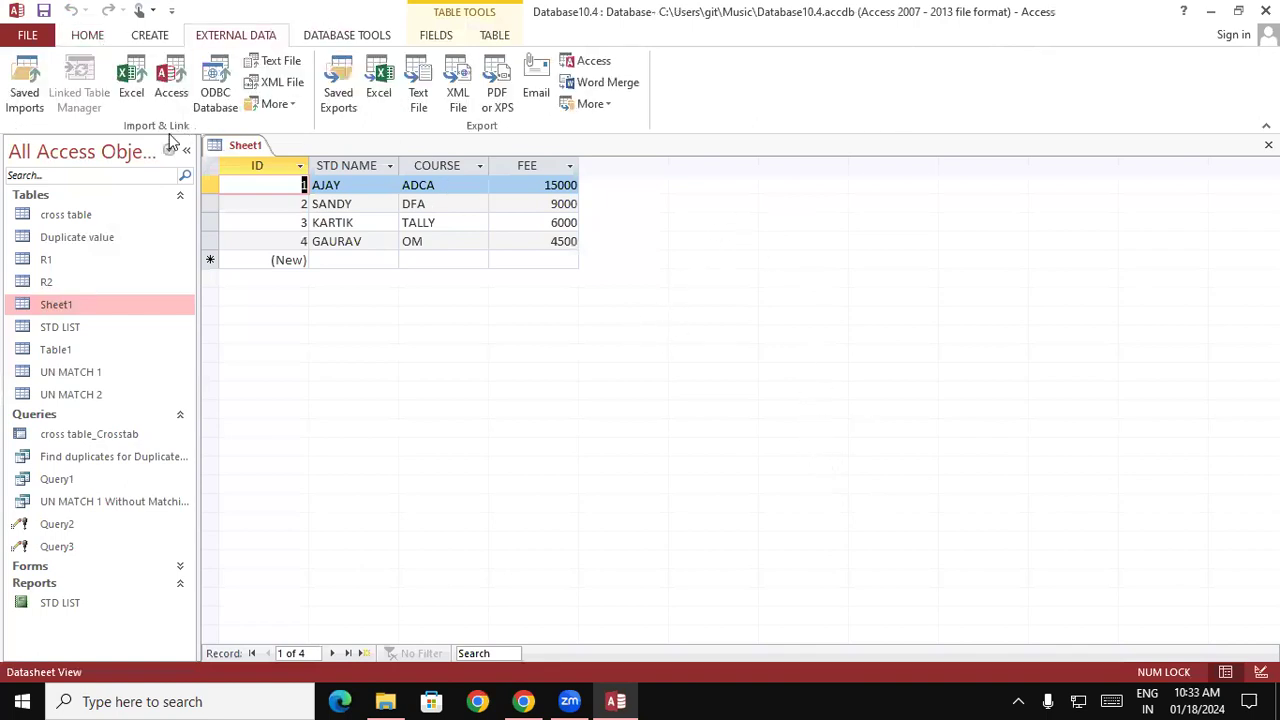